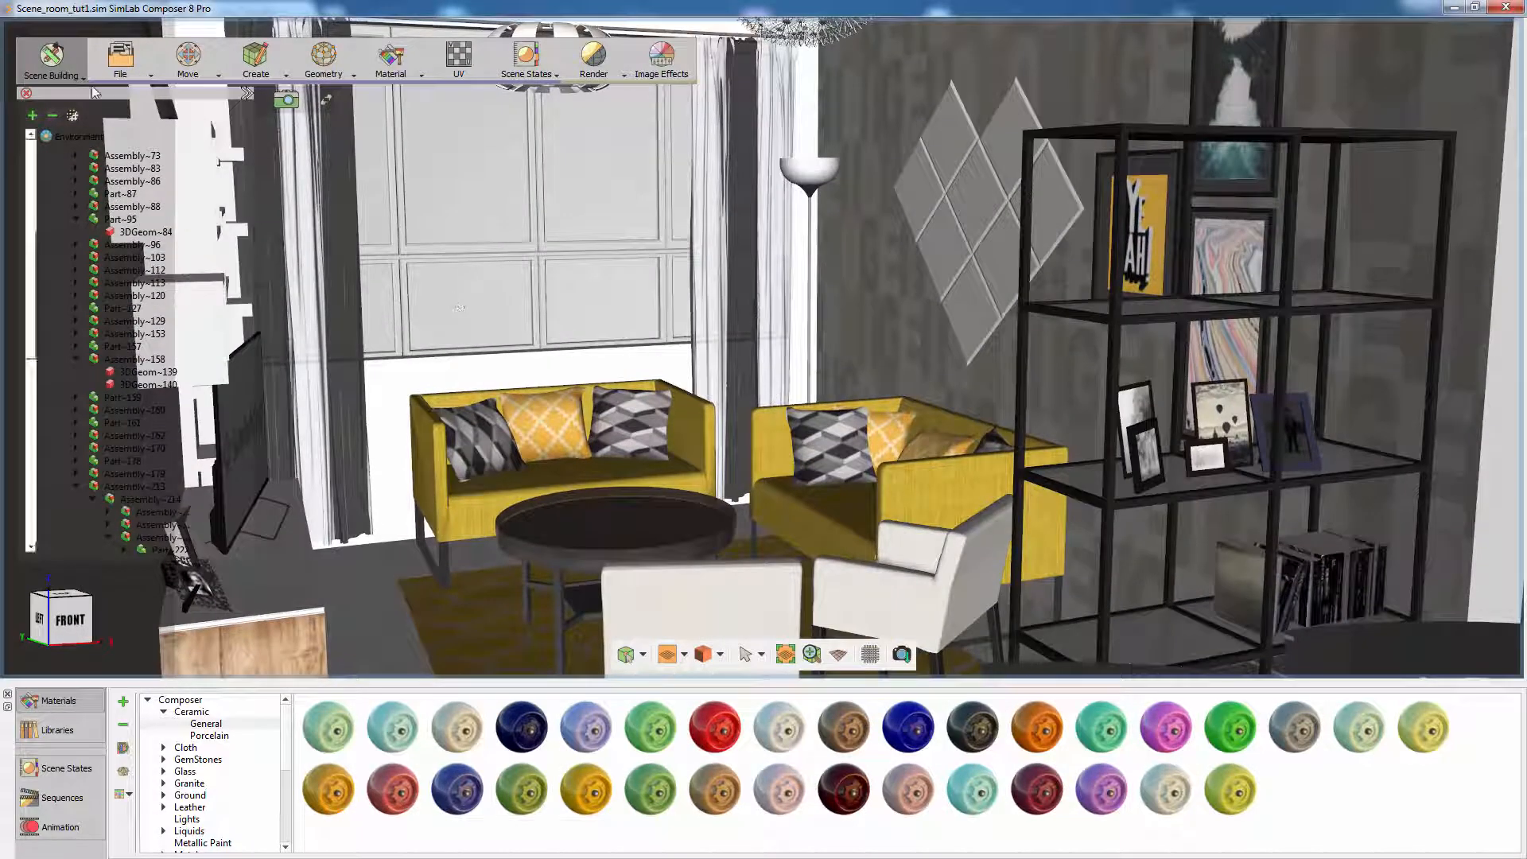
Switch to the Virtual Reality workspace and place a viewer start position on the floor beside the rug
left_click(51, 62)
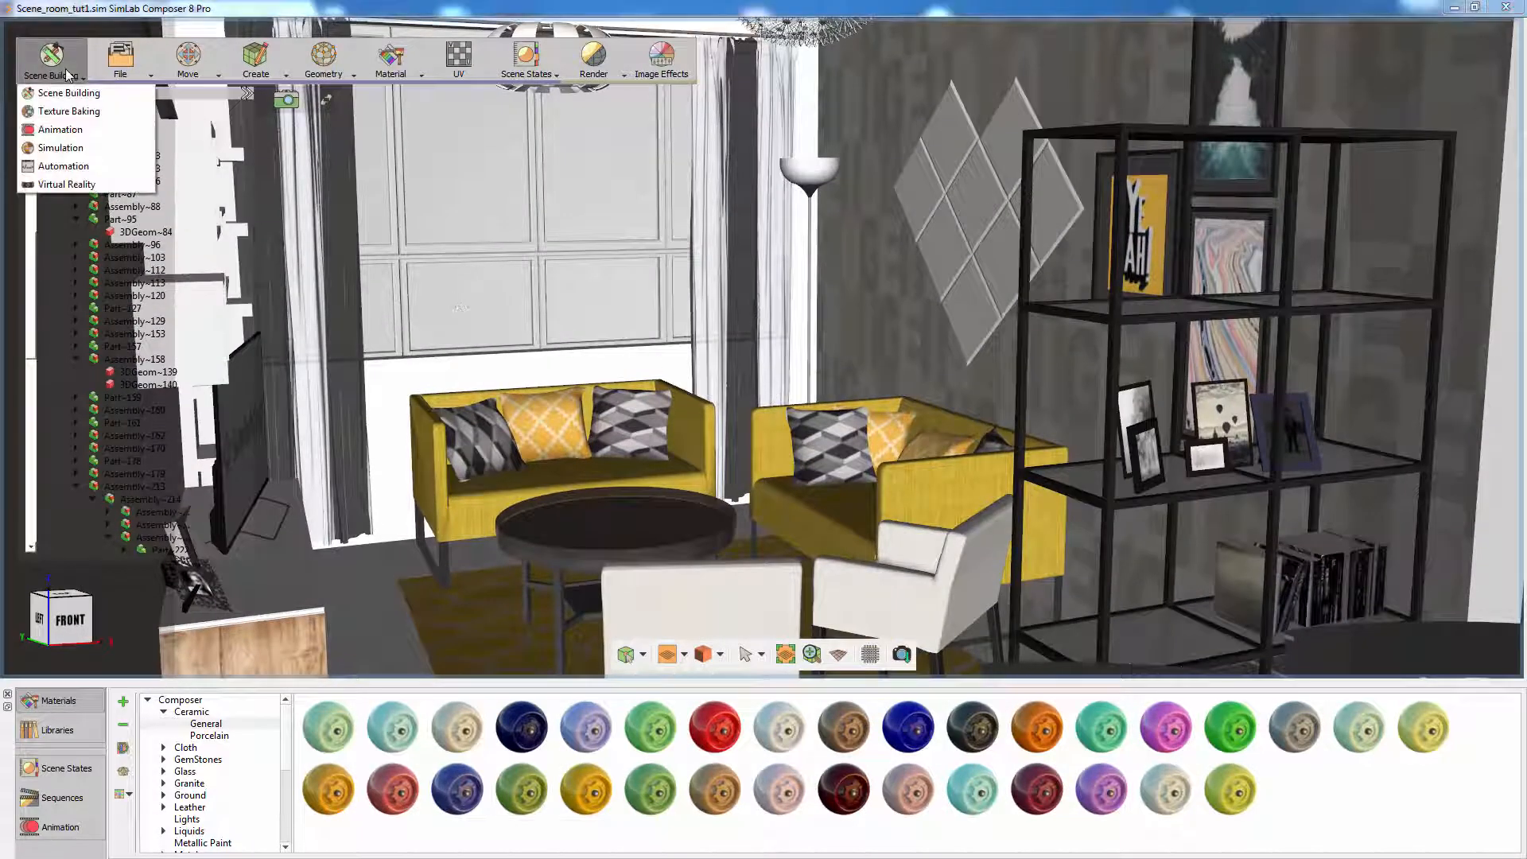
left_click(66, 184)
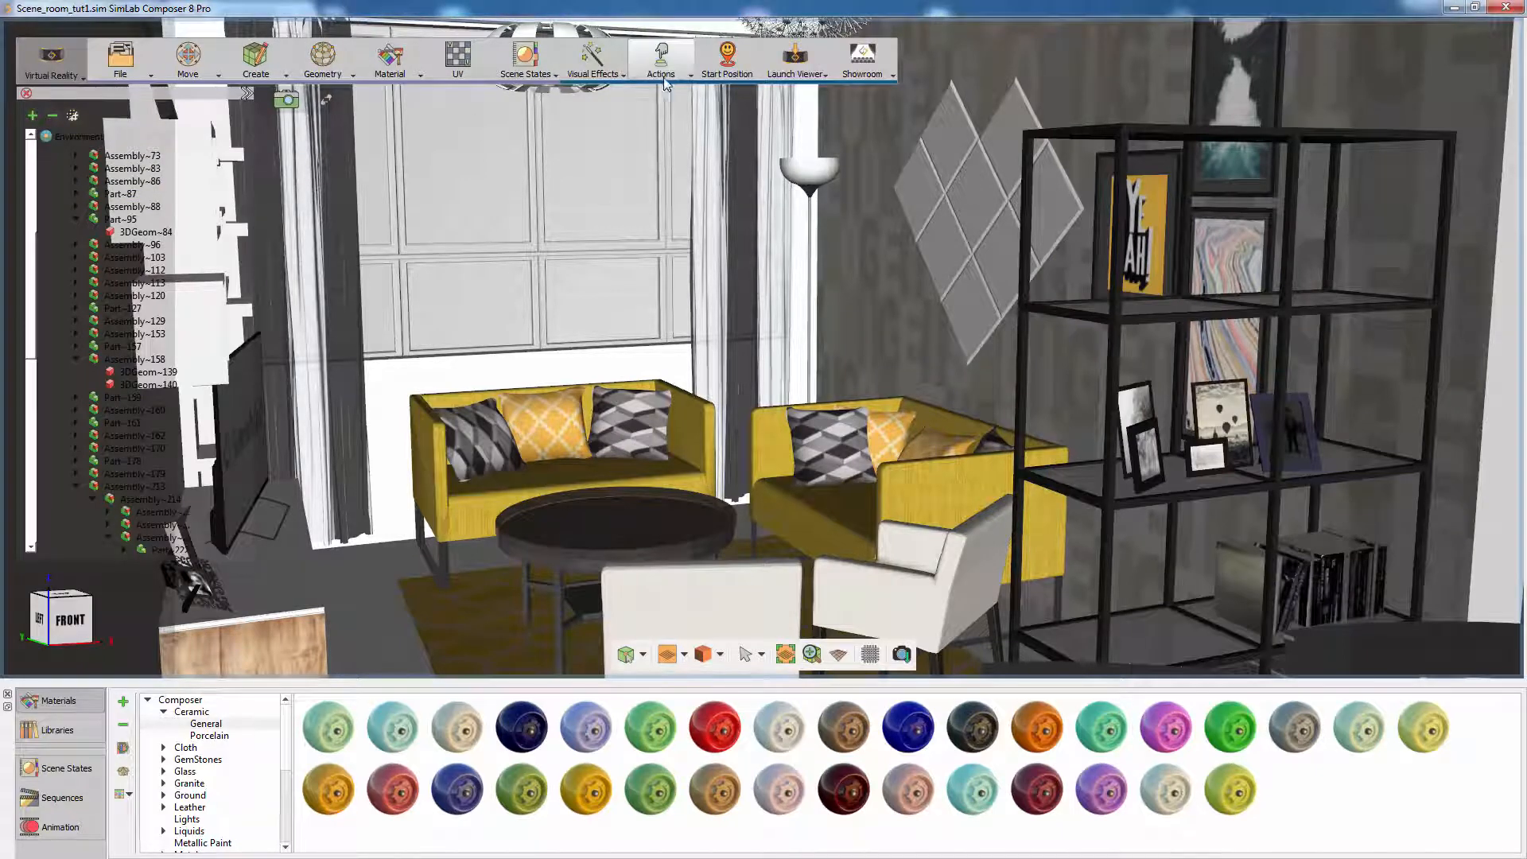
left_click(715, 81)
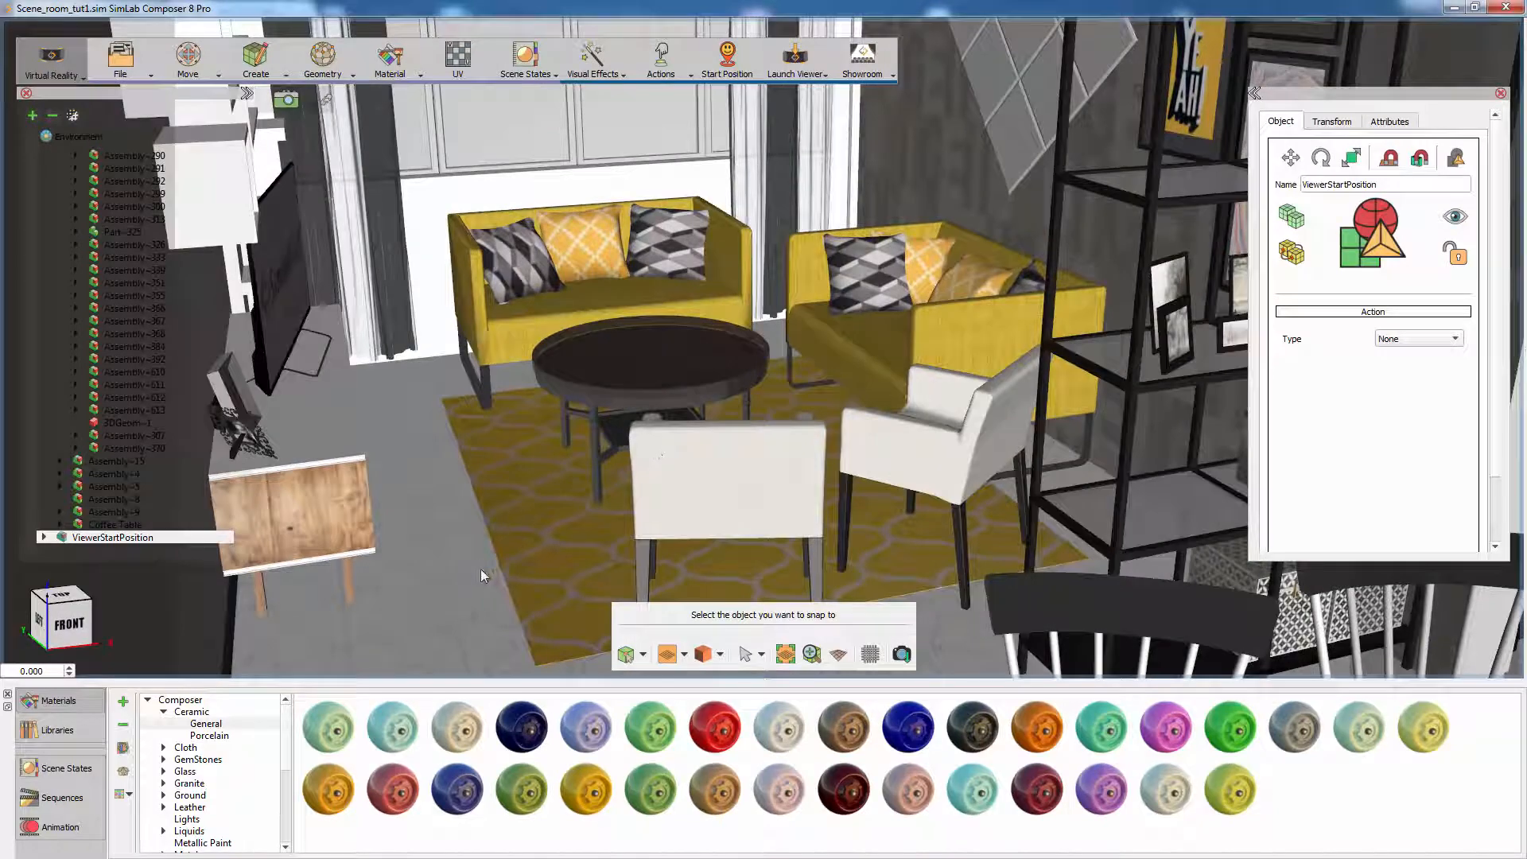
left_click(494, 570)
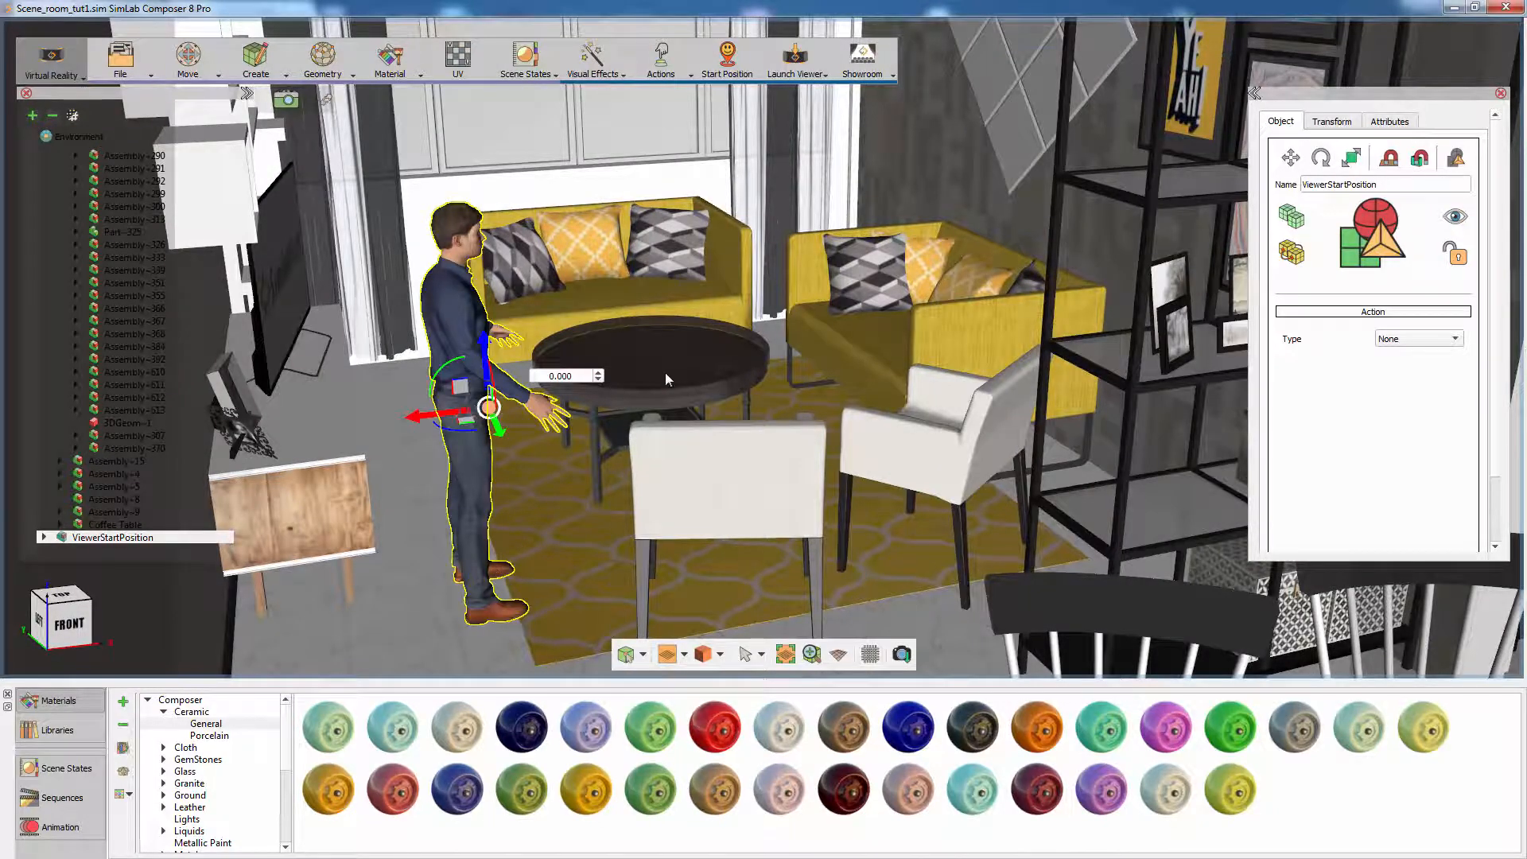
Turn the start-position figure toward the sofas and shift it about -0.318 along its green axis and -0.081 along its red axis
middle_click_drag(665, 374, 593, 363)
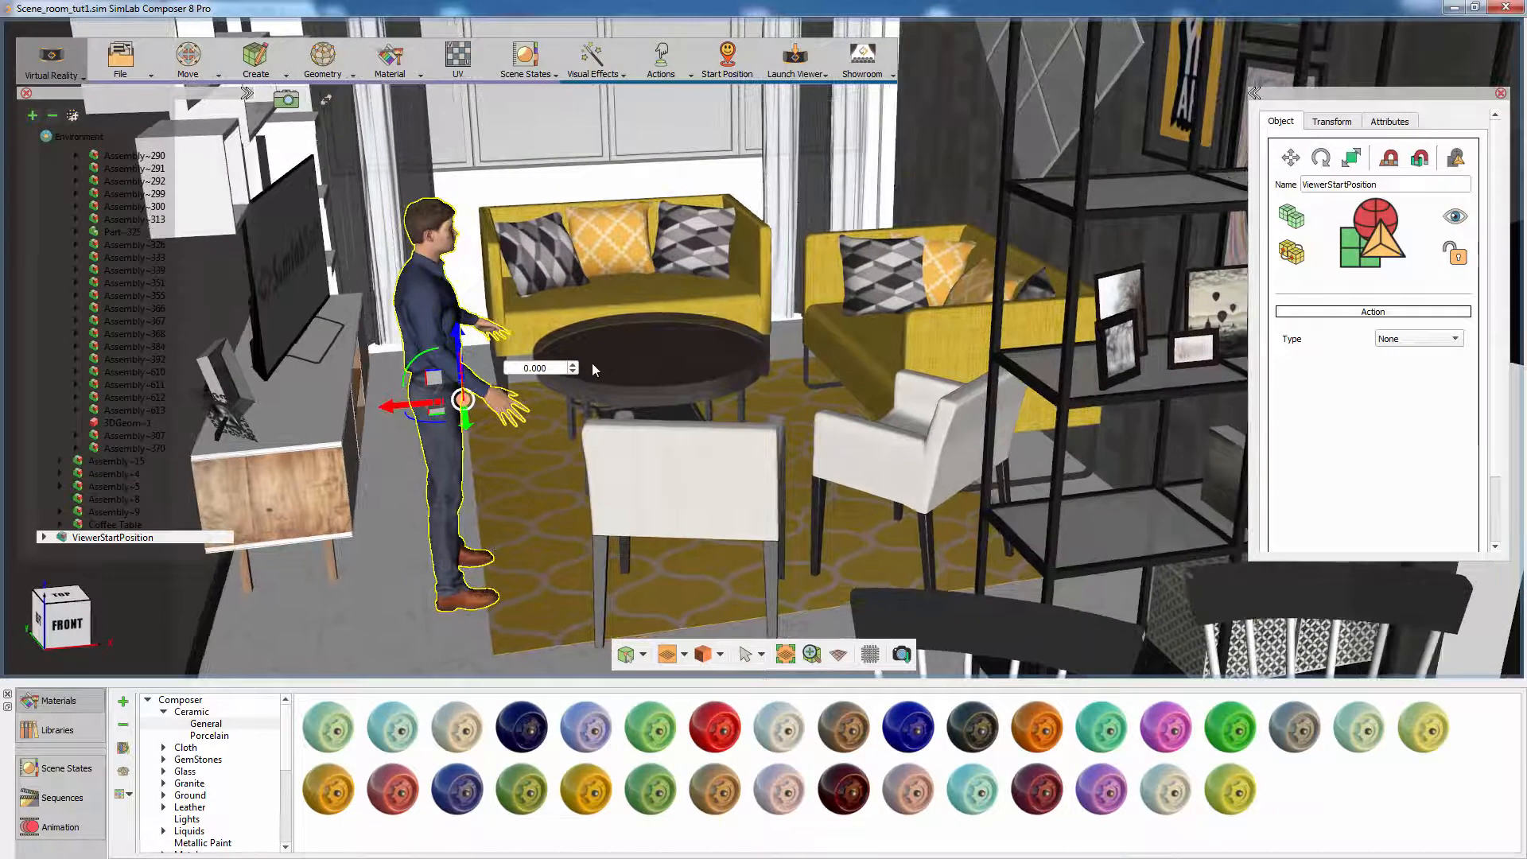
left_click_drag(439, 428, 542, 433)
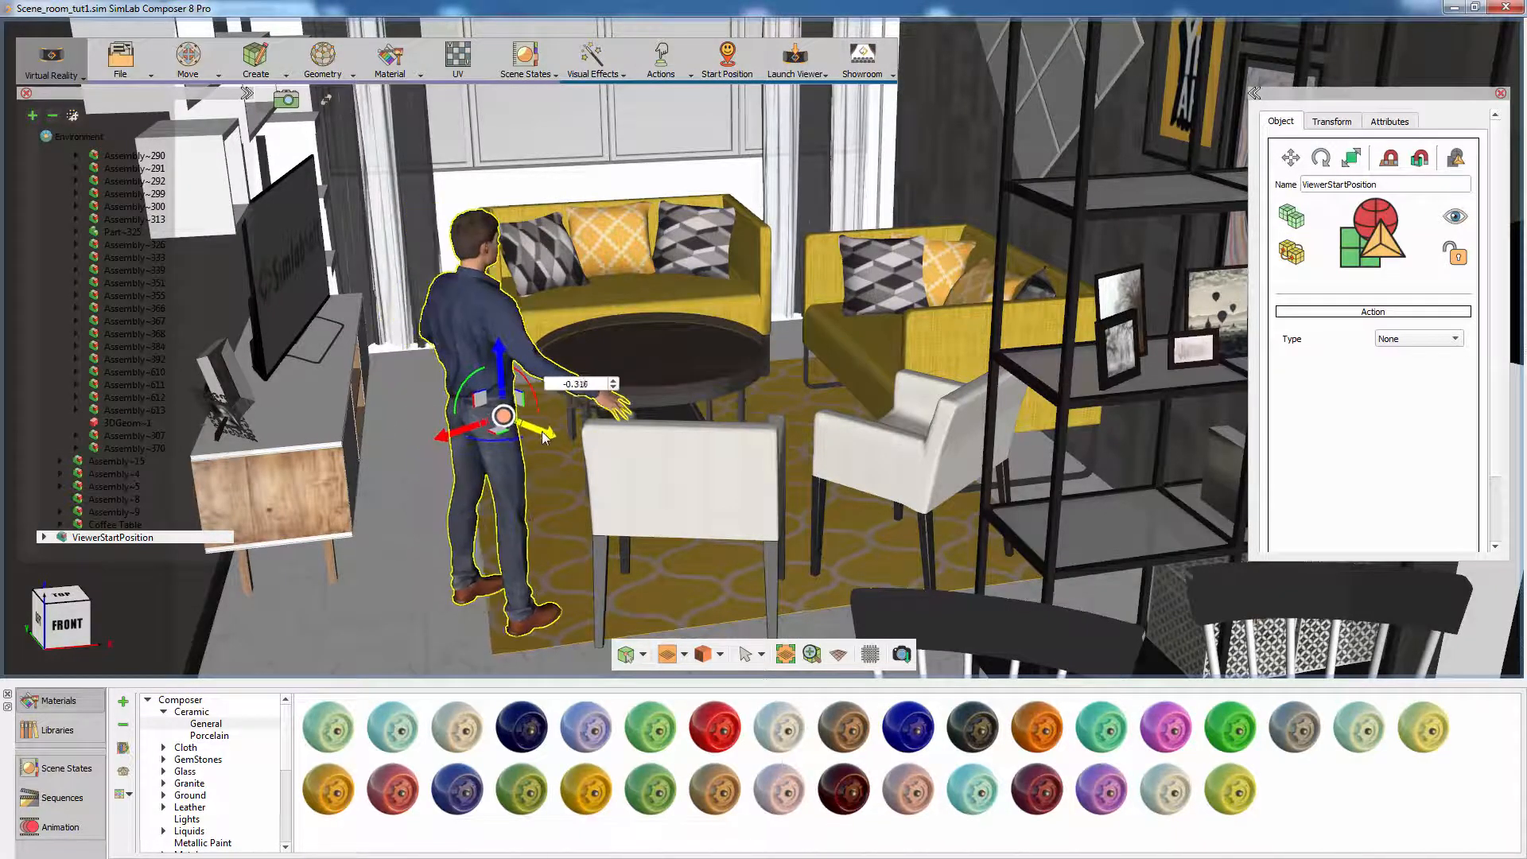
left_click_drag(447, 431, 430, 437)
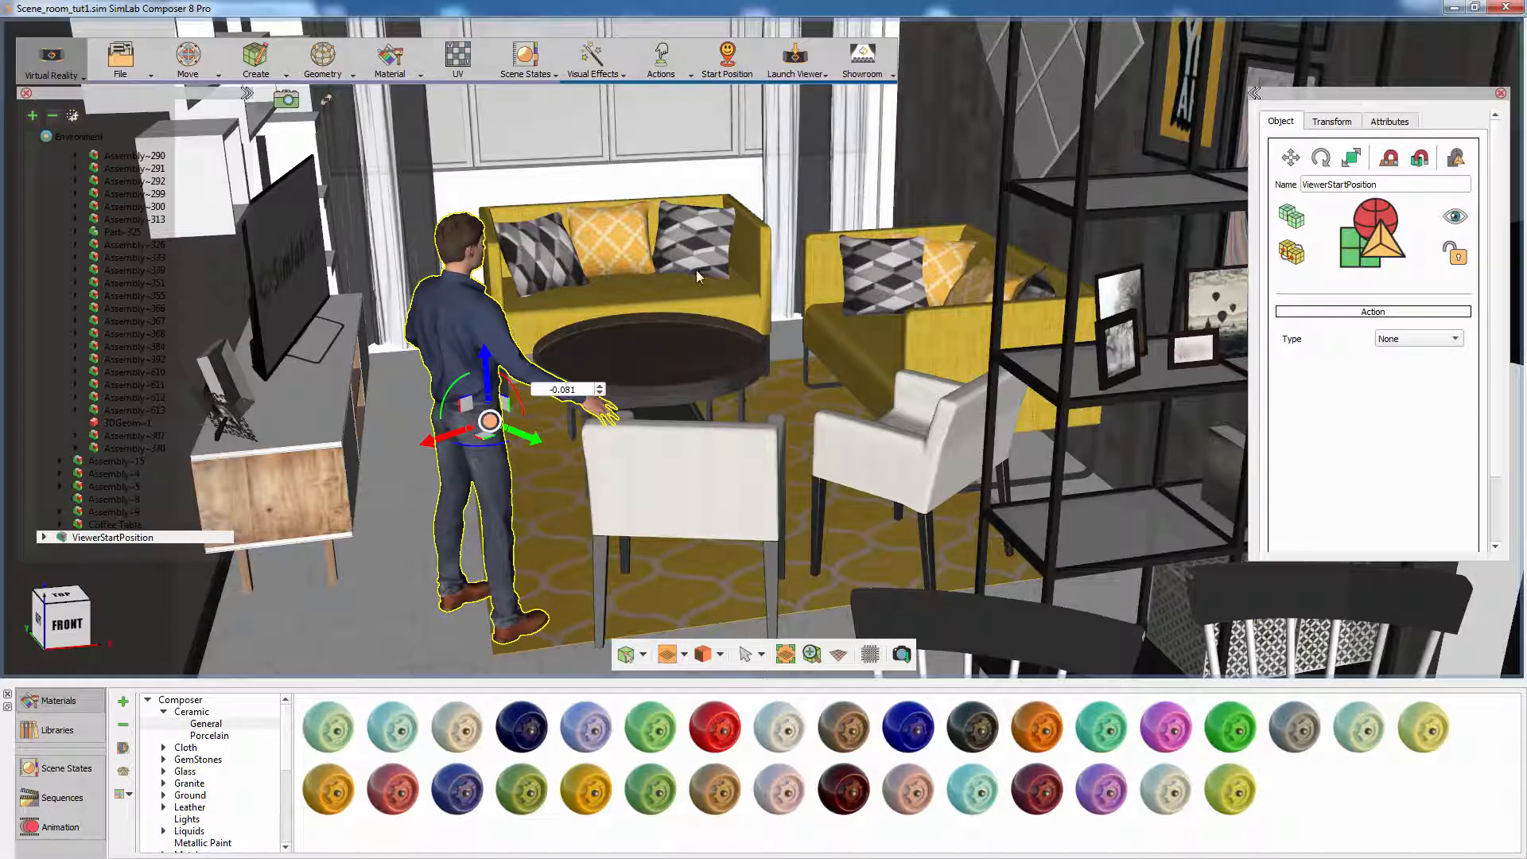
middle_click_drag(699, 265, 761, 277)
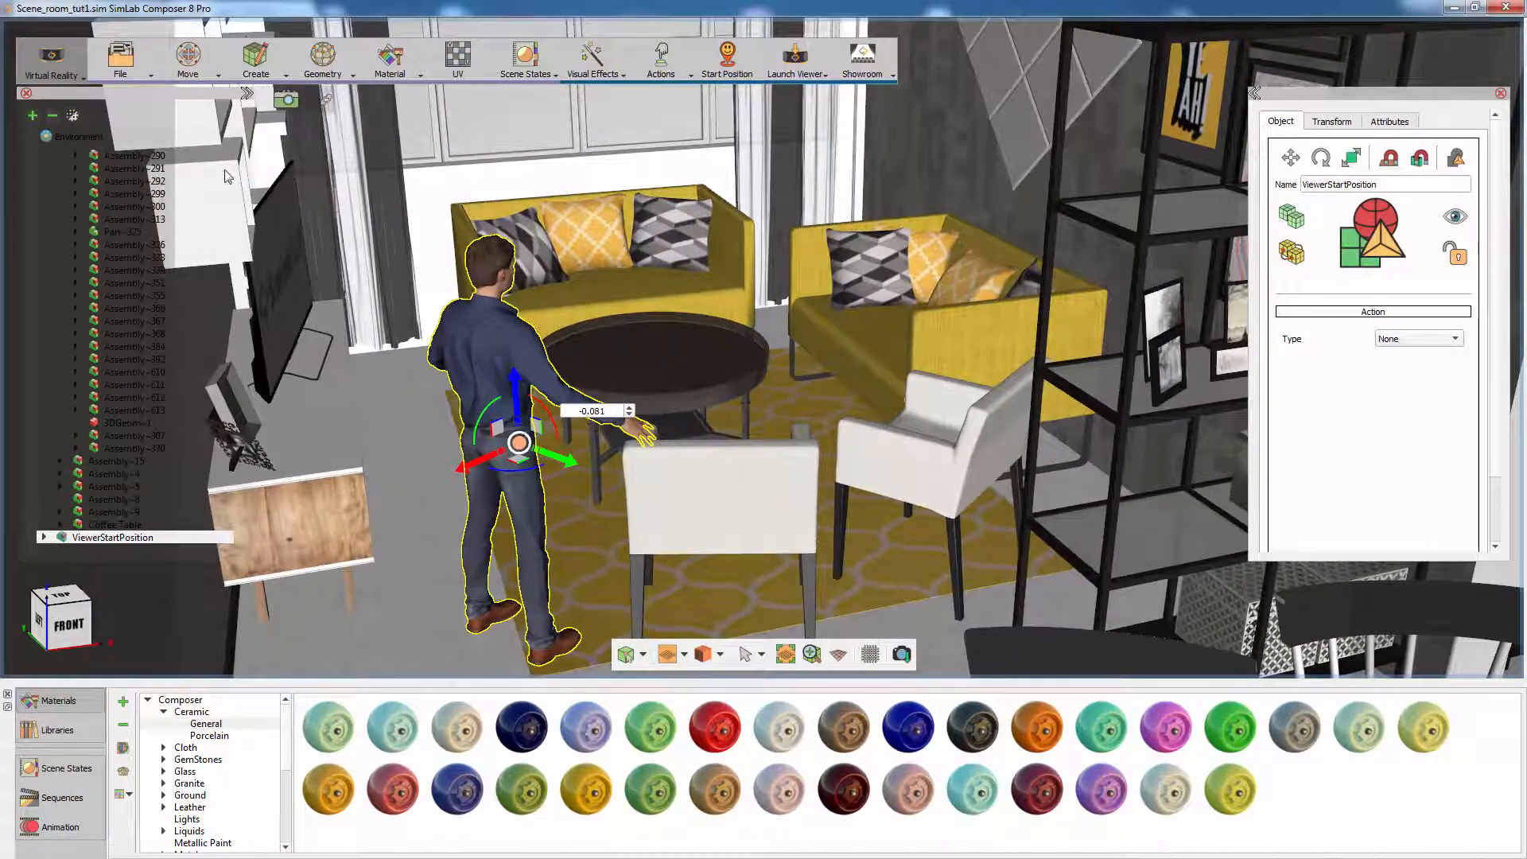
Rotate the environment's sun direction to about 44.1 elevation and 87.7 horizontal, and set the sun strength to 1.4
left_click(89, 139)
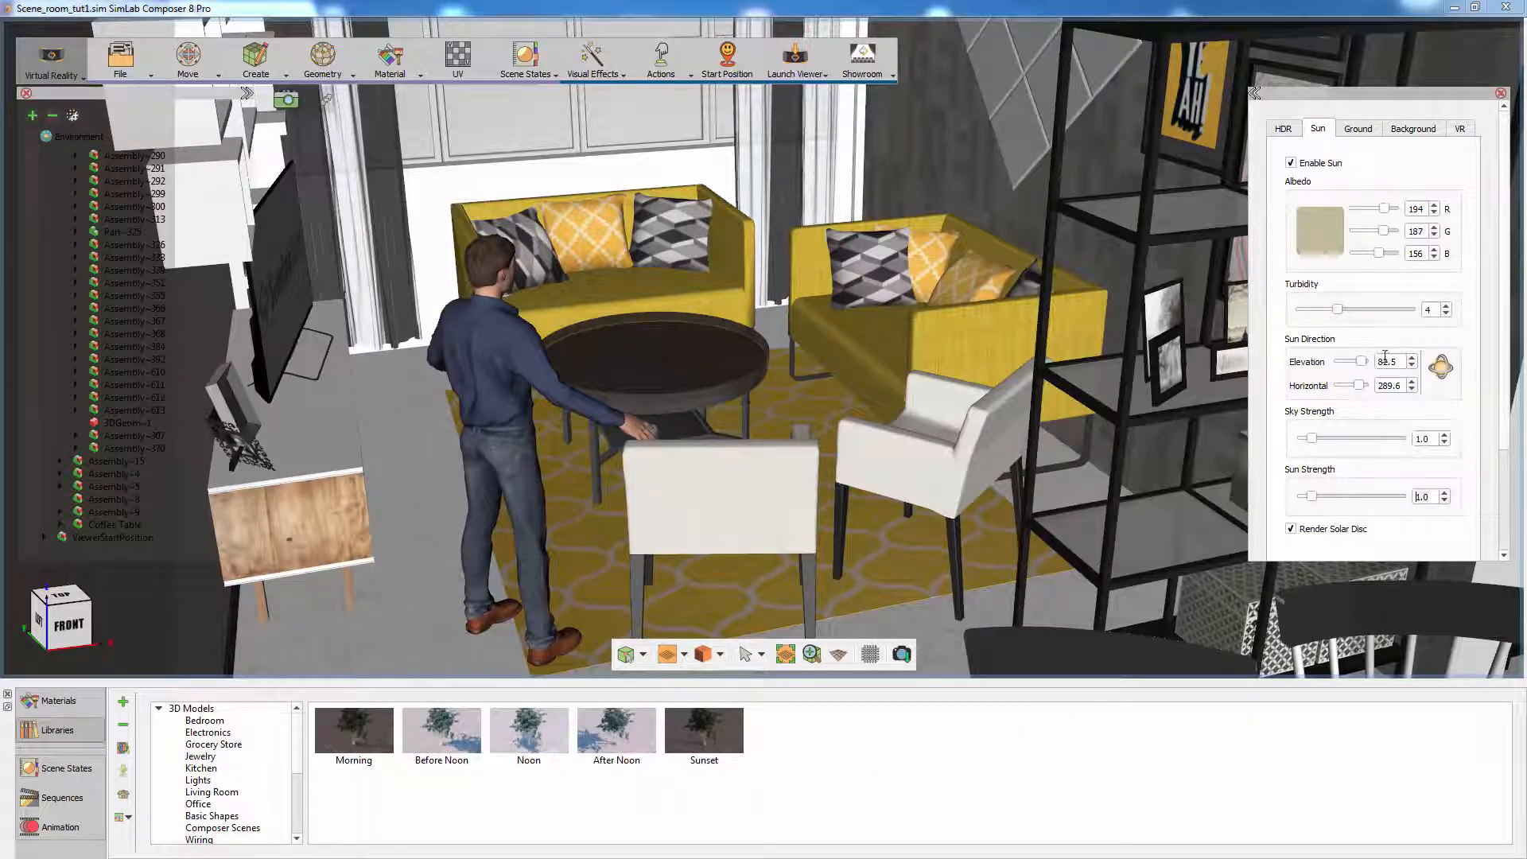
left_click(1441, 367)
middle_click_drag(933, 266, 961, 353)
scroll(961, 307, "up", 2)
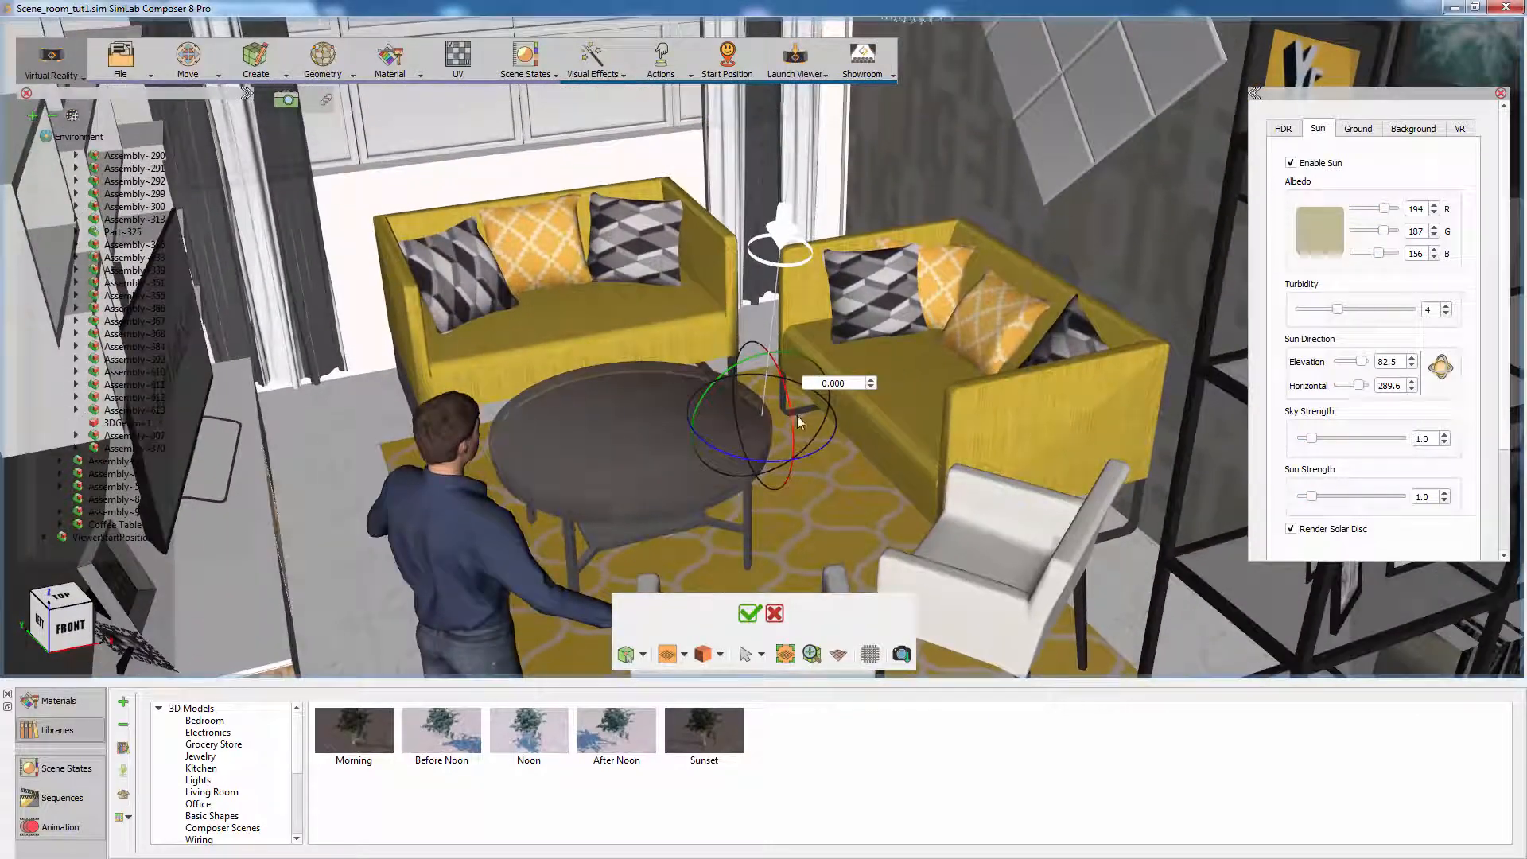
left_click_drag(799, 421, 757, 347)
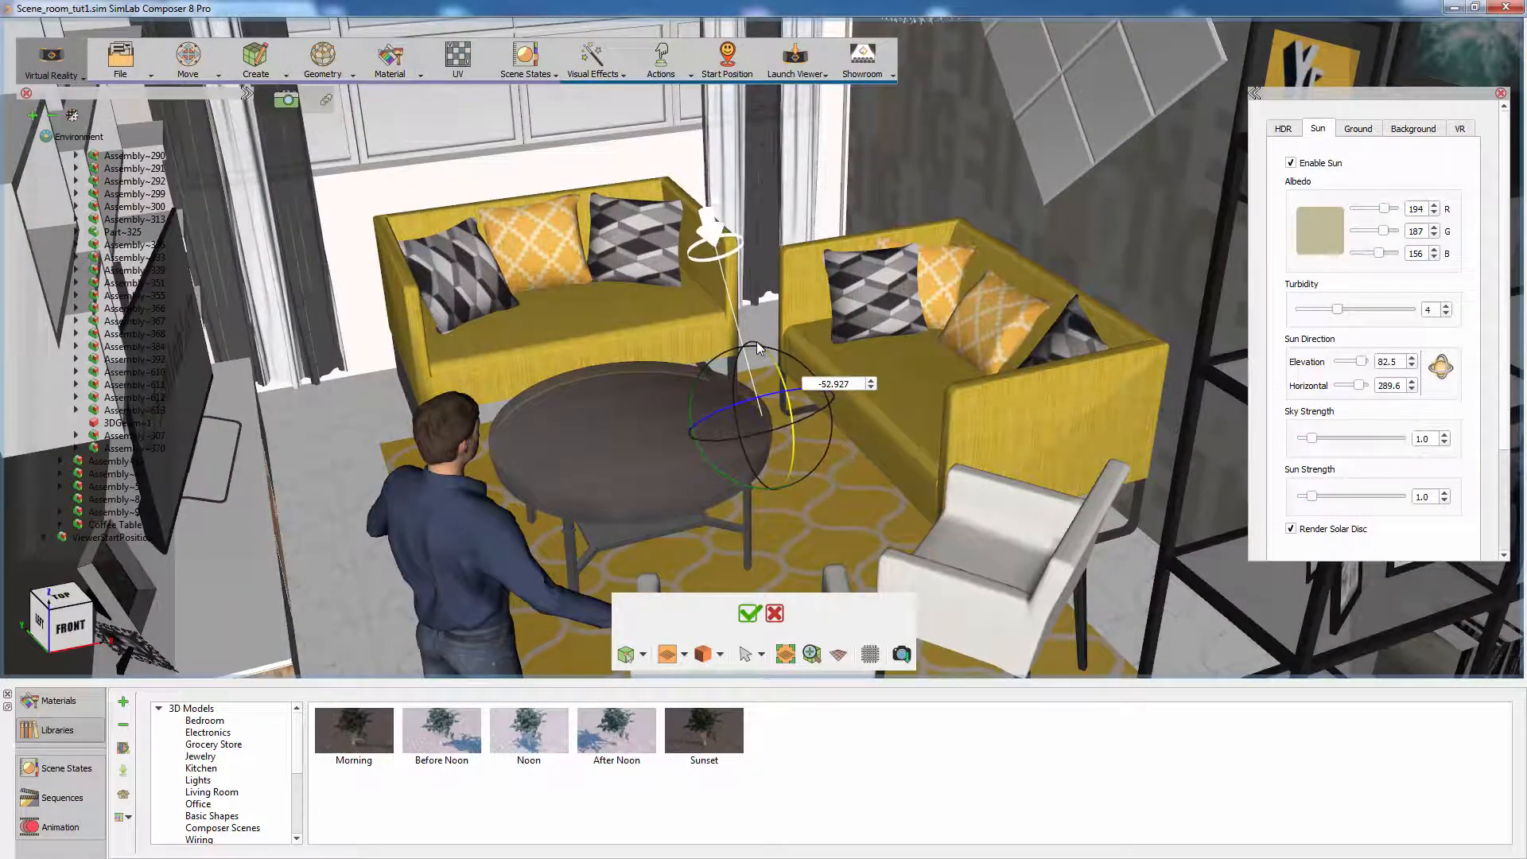
middle_click_drag(871, 323, 684, 182)
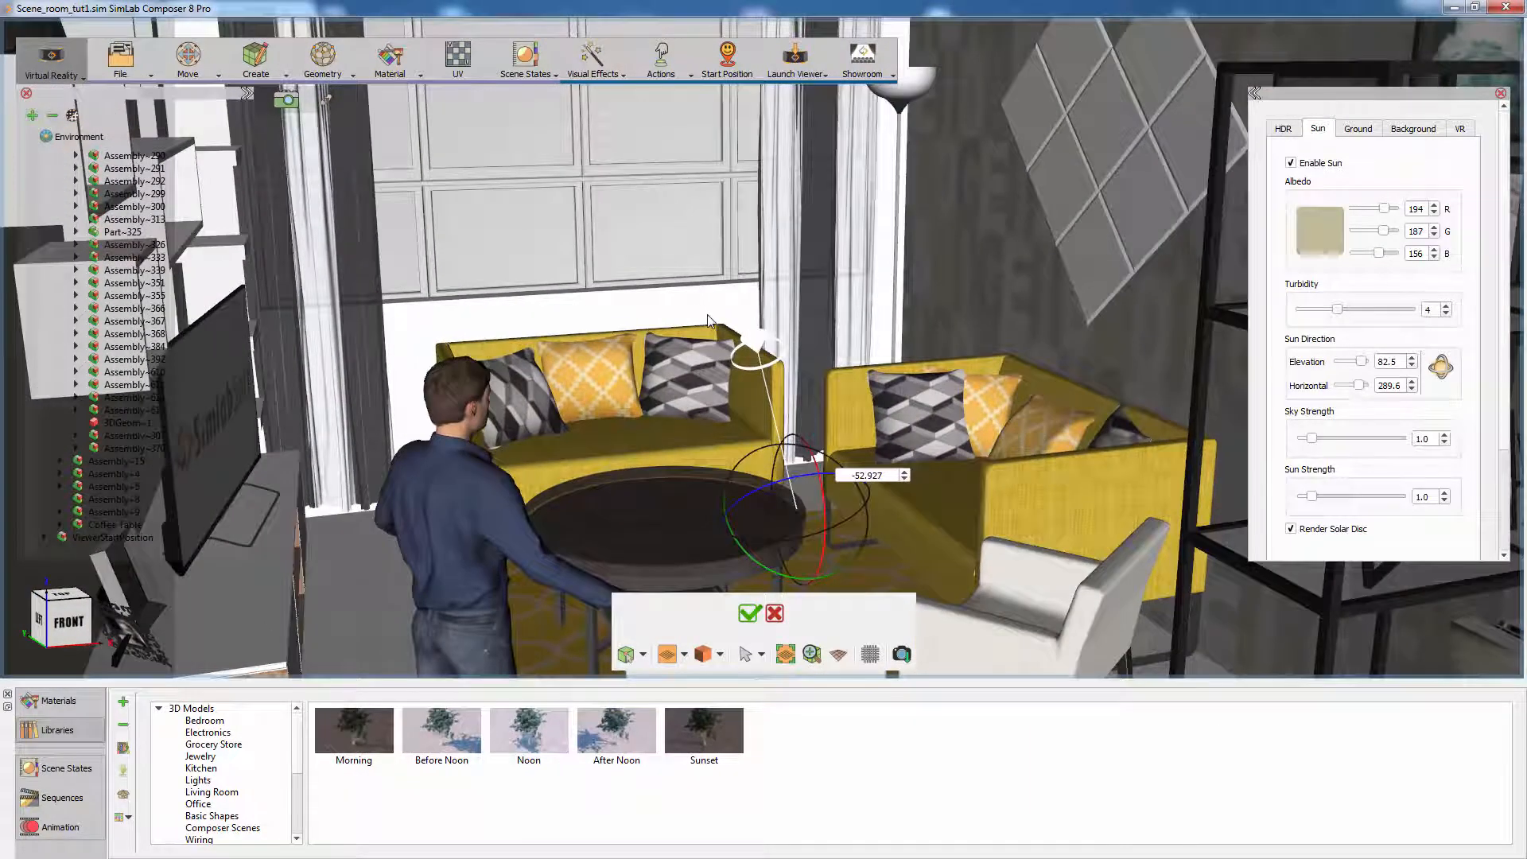
left_click(1445, 494)
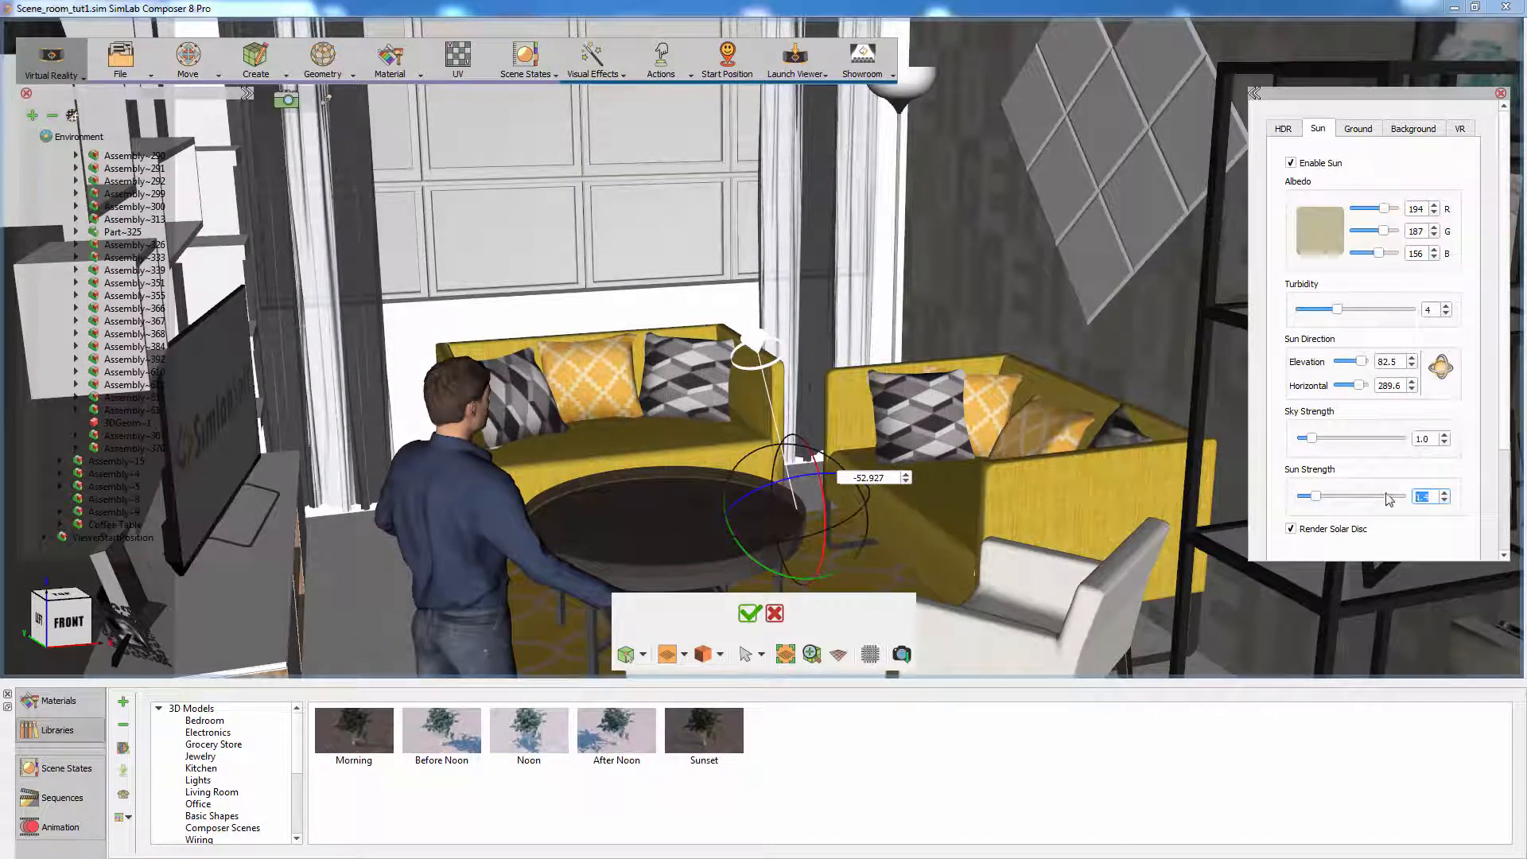
left_click(752, 609)
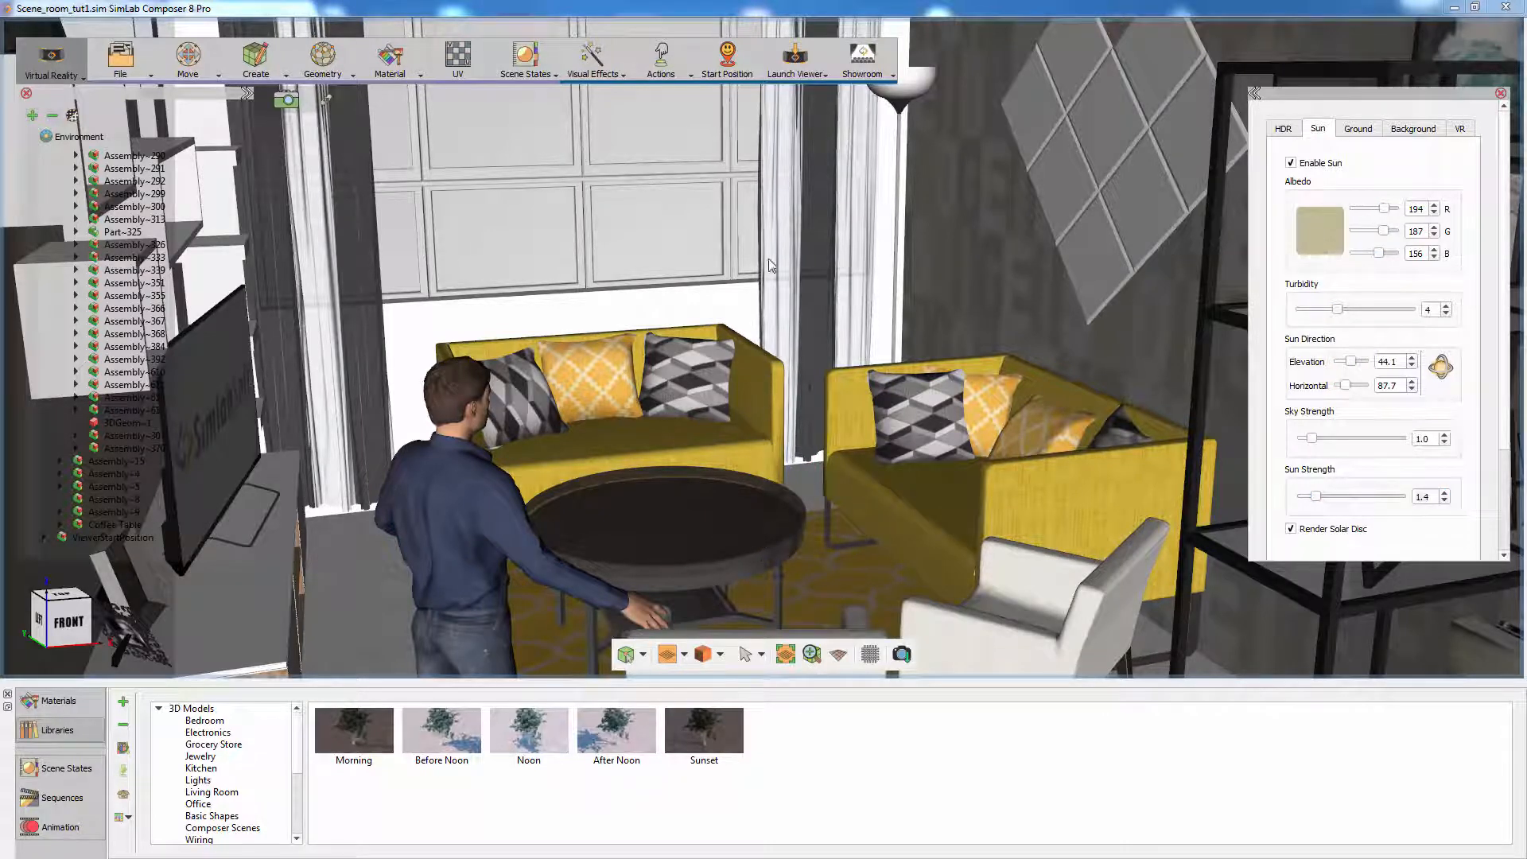
Preview the room in the desktop viewer
left_click(797, 73)
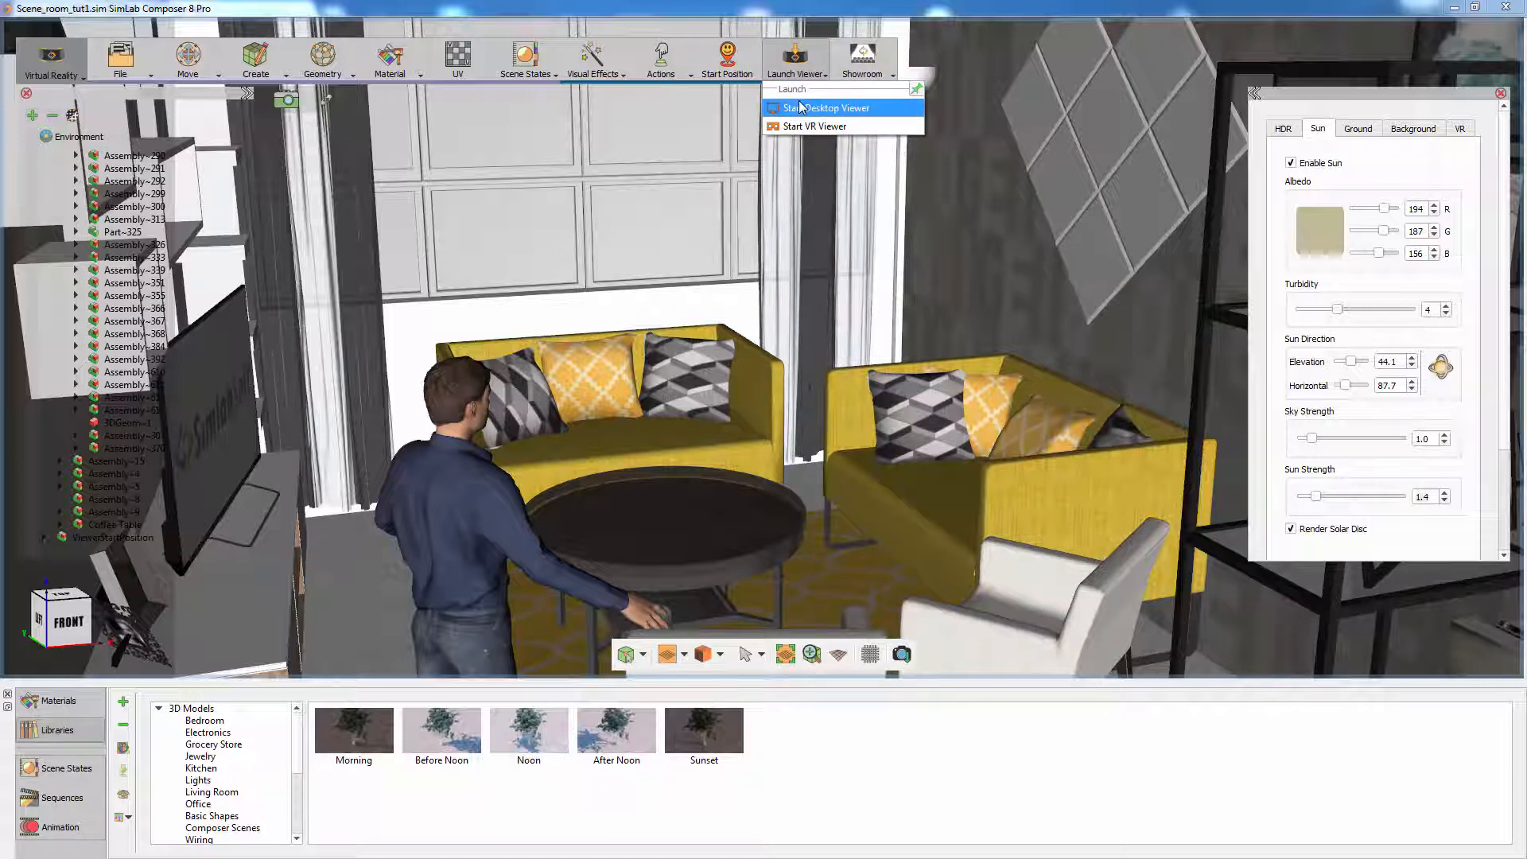
left_click(801, 107)
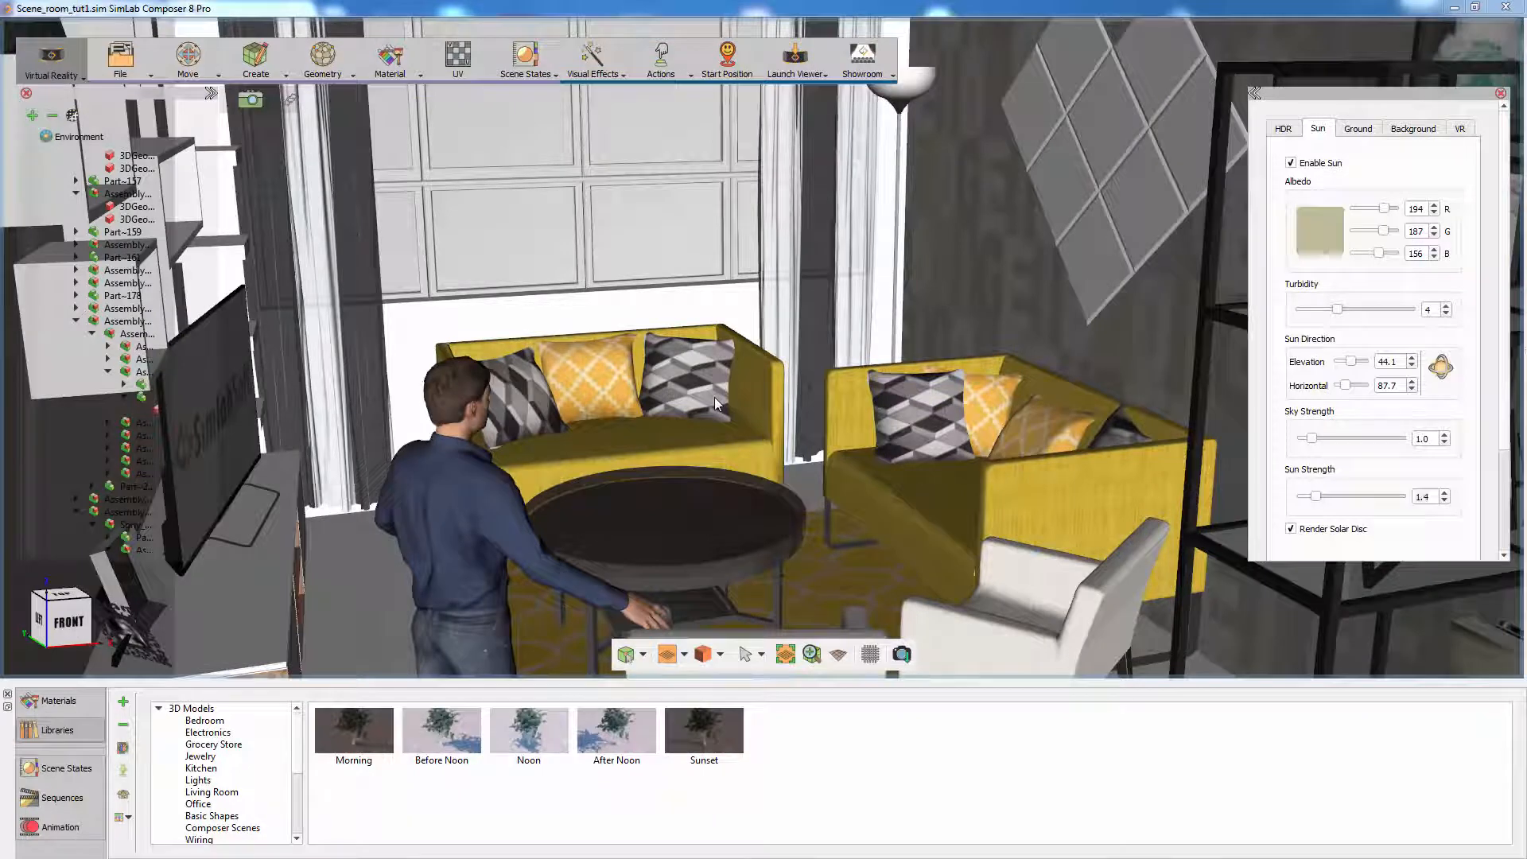
Change the material type of the diamond-shaped wall panels to Mirror
middle_click_drag(715, 398, 791, 324)
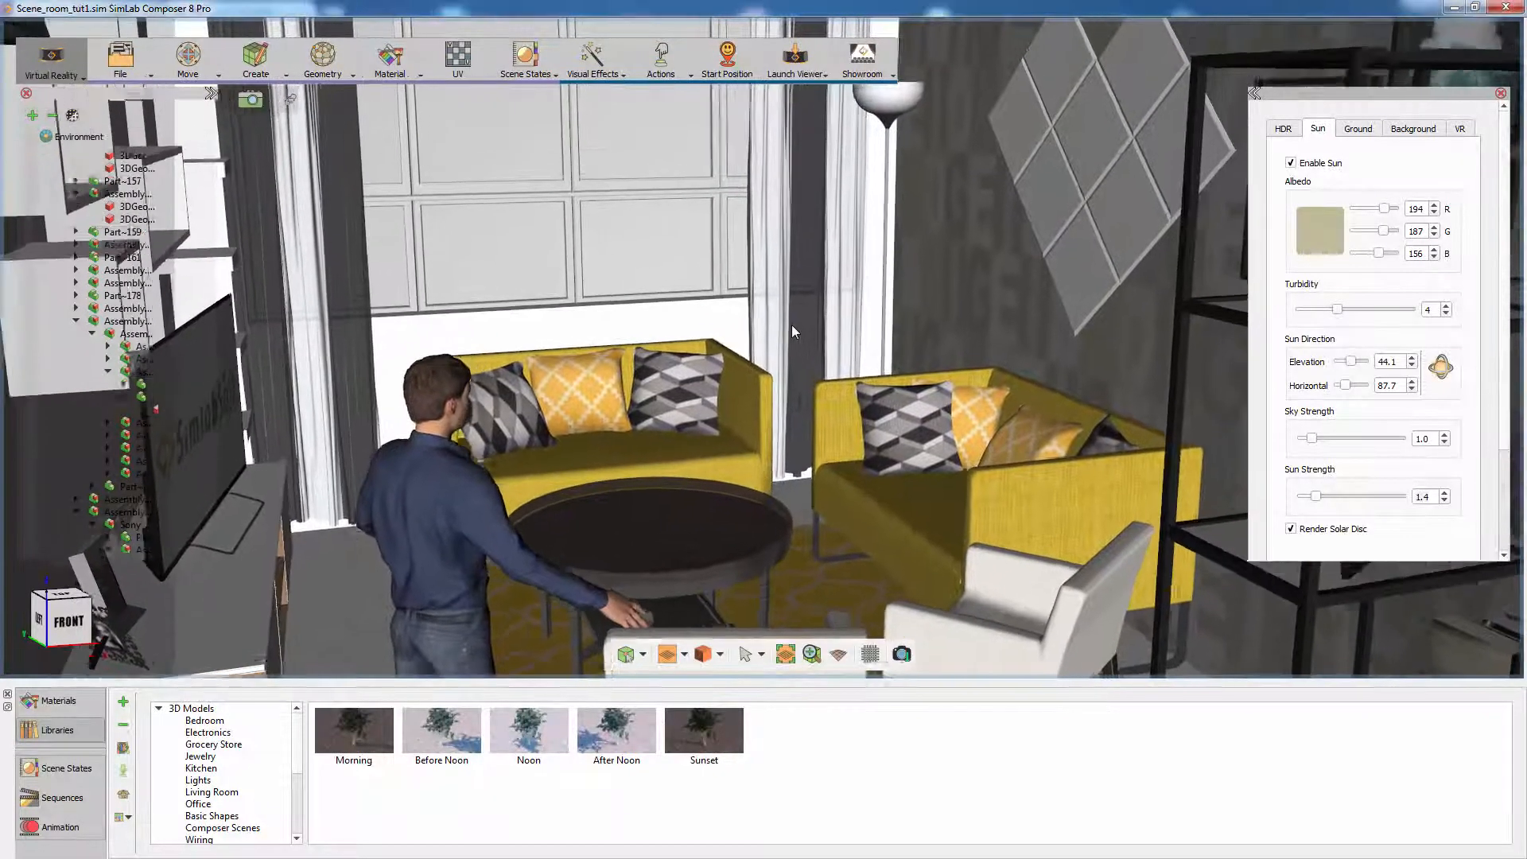
left_click(1046, 229)
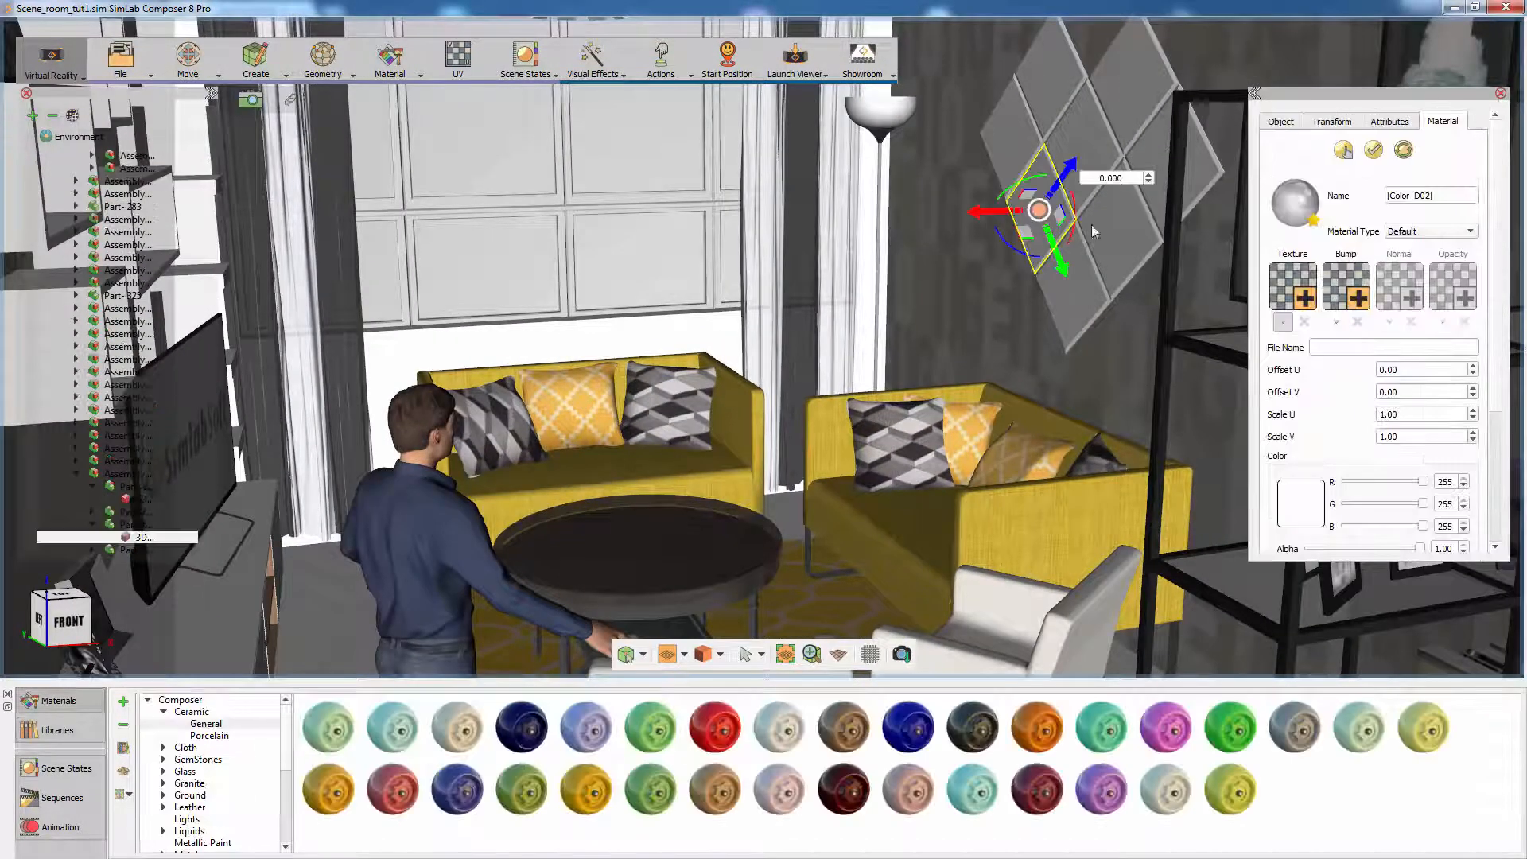
left_click(1392, 231)
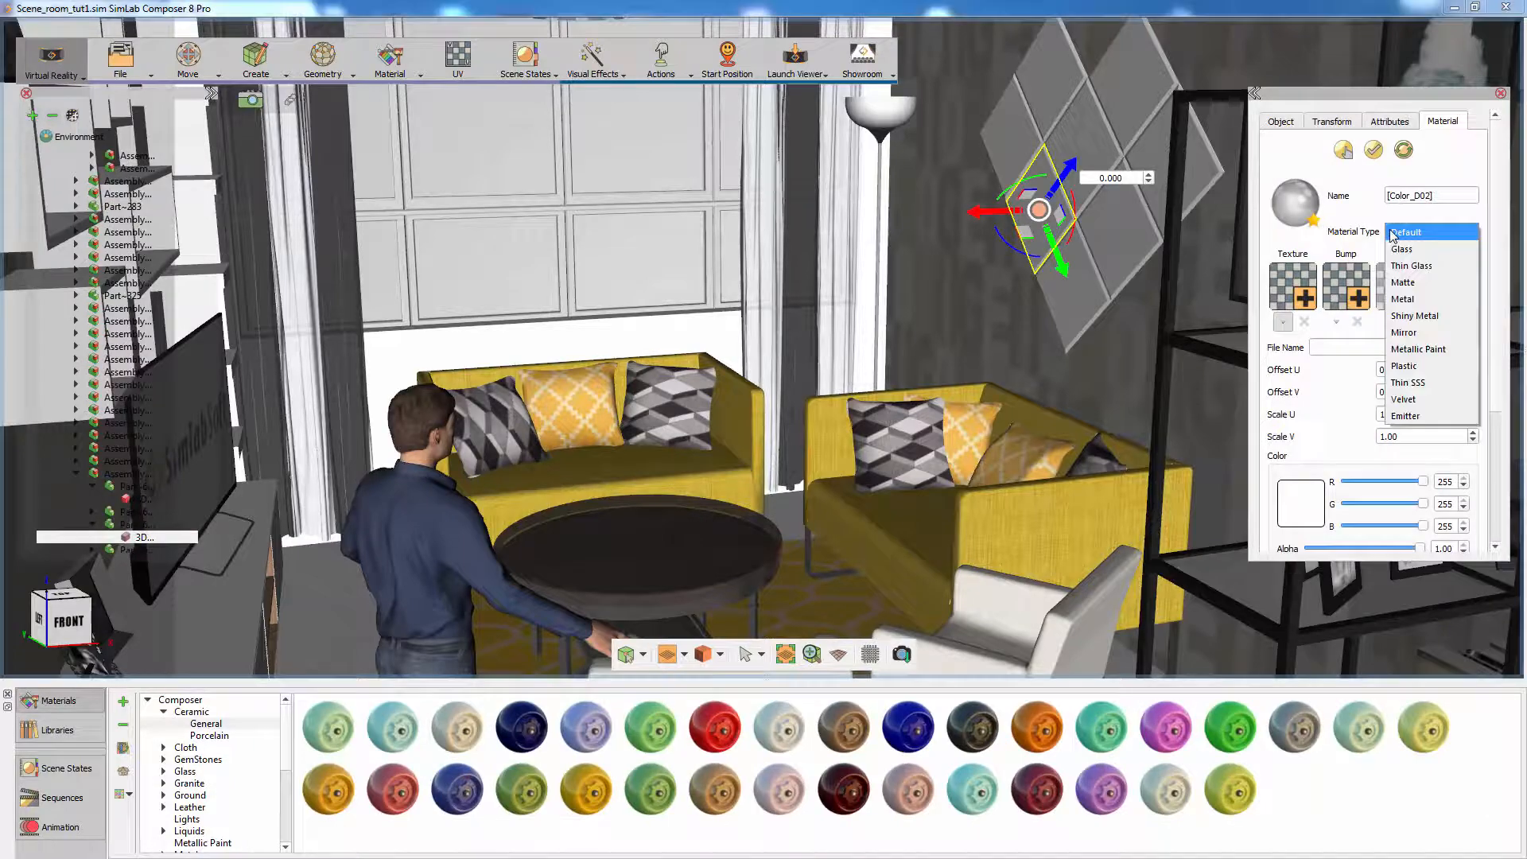
left_click(1403, 333)
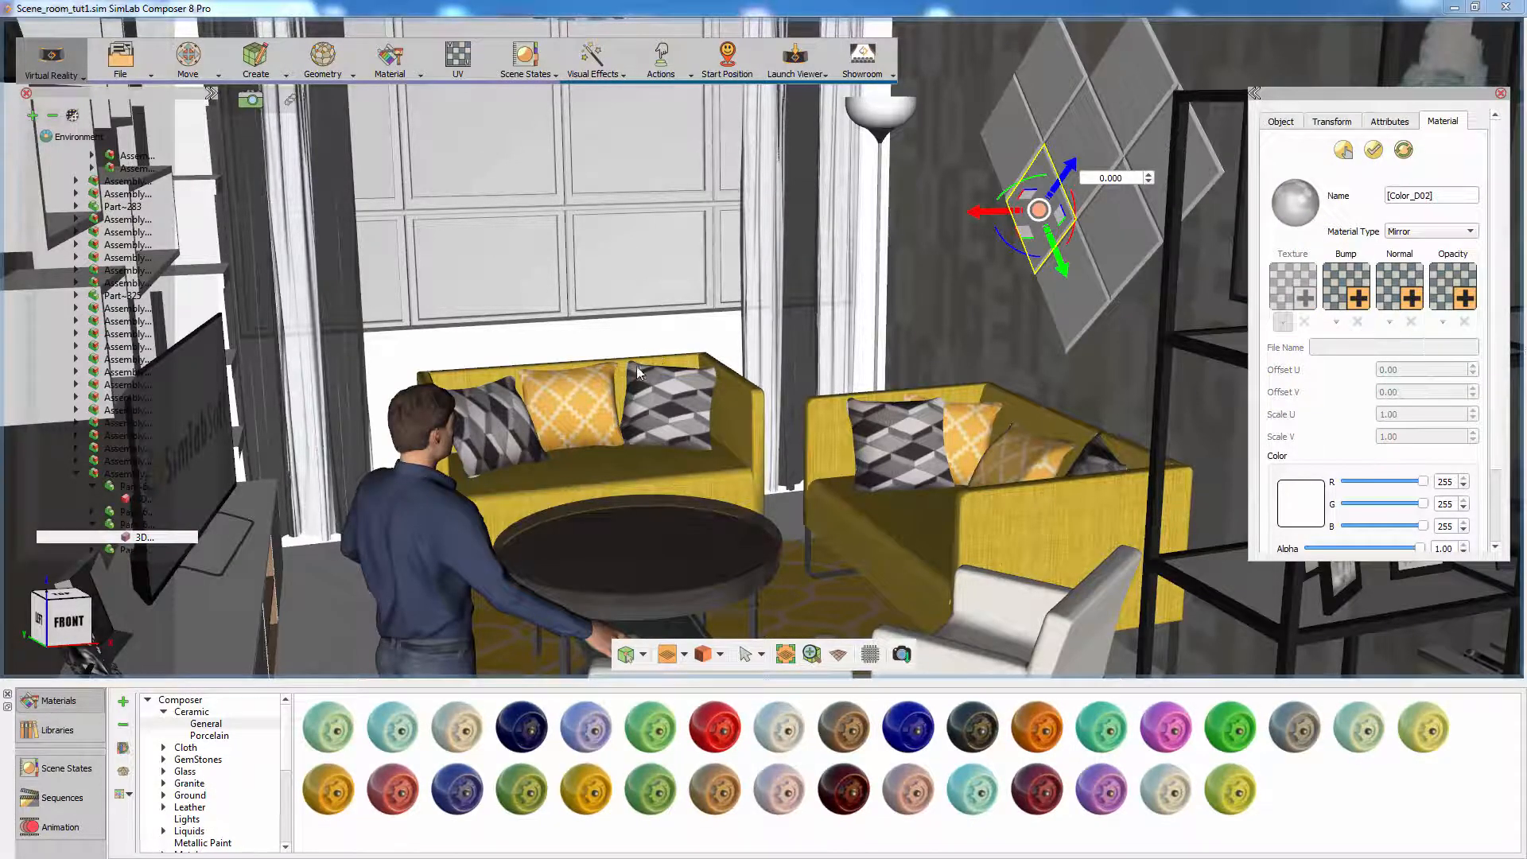
Change the floor's ceramic tile material to the Plastic type and set its roughness to about 0.34
middle_click_drag(637, 366, 690, 321)
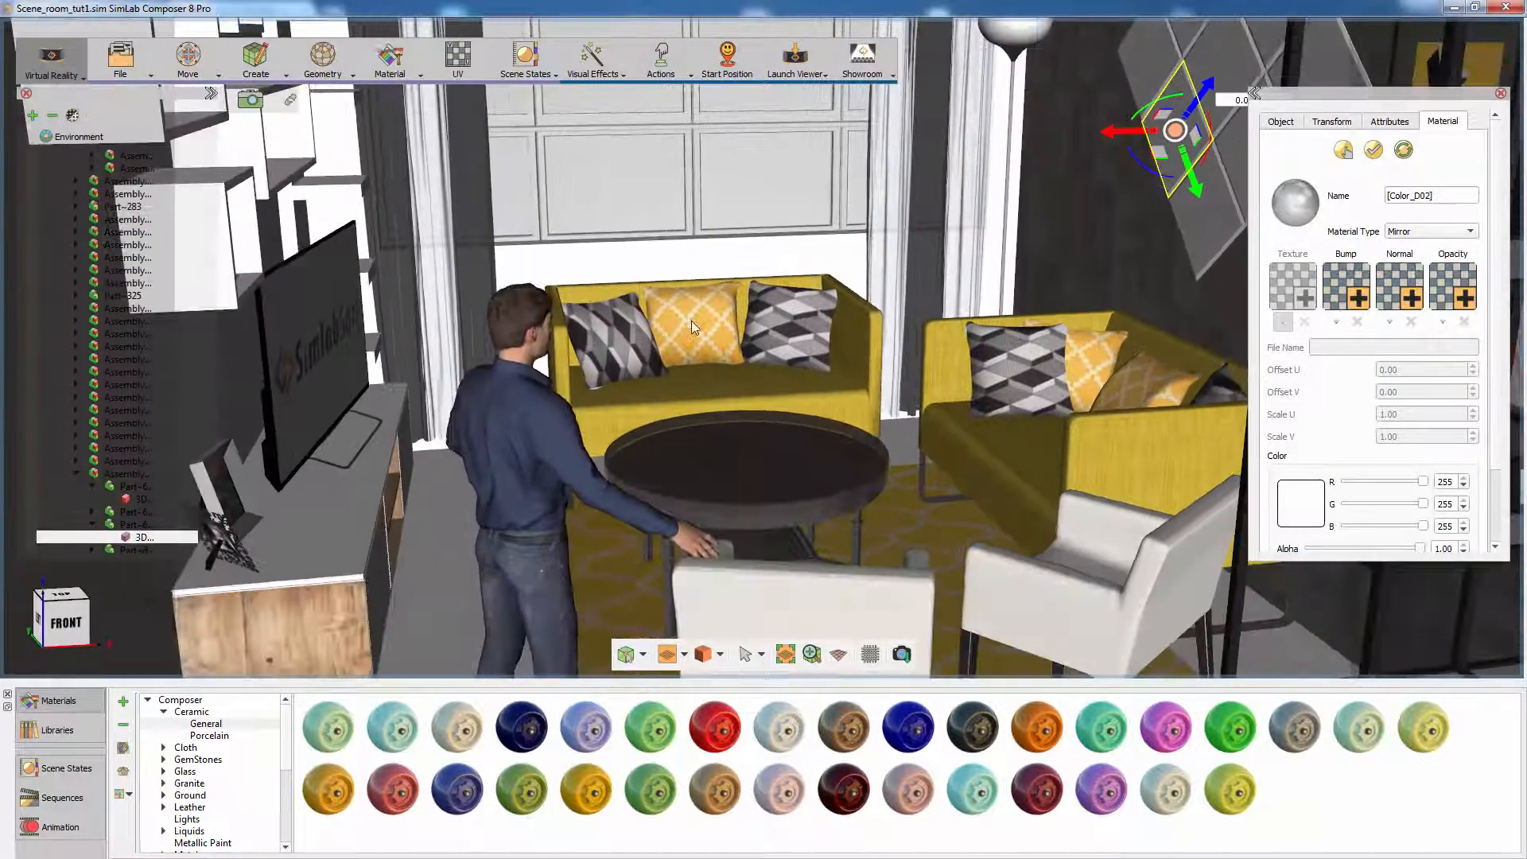
left_click(445, 528)
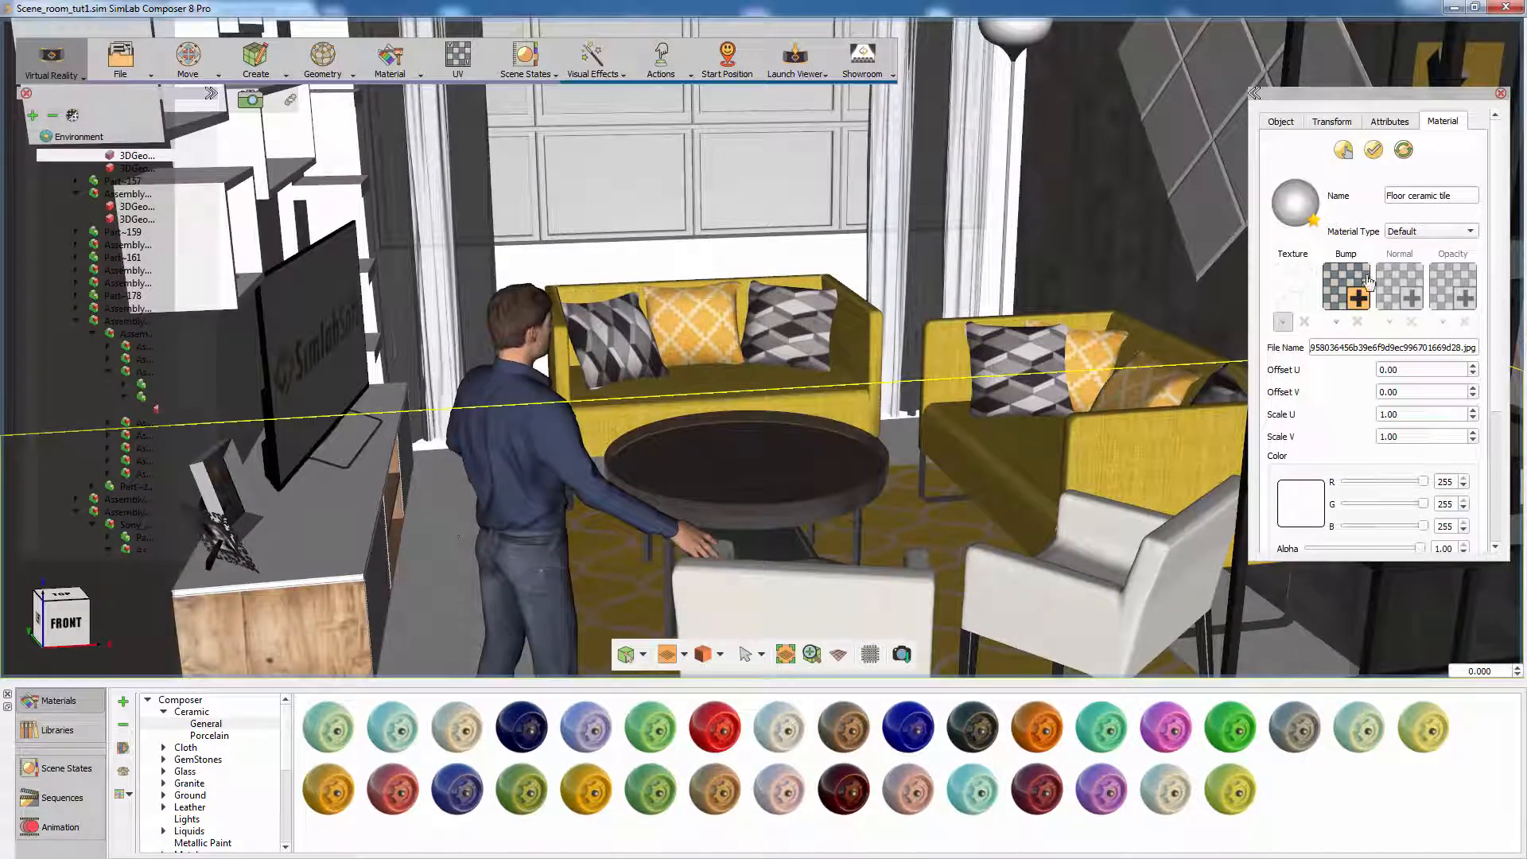
left_click(1420, 232)
left_click(1403, 366)
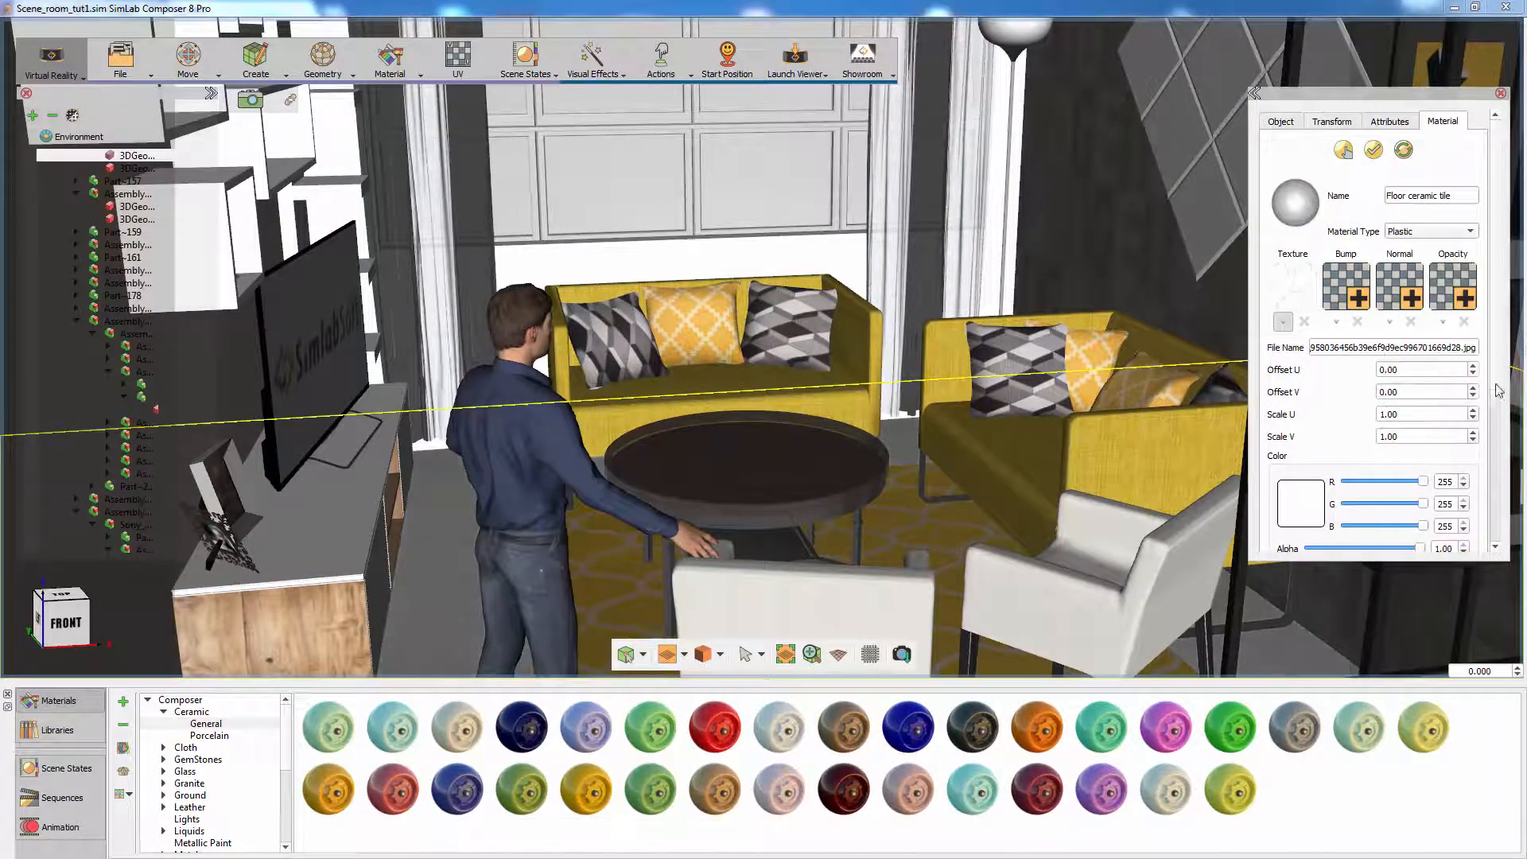
scroll(1384, 397, "down", 3)
left_click_drag(1326, 474, 1360, 482)
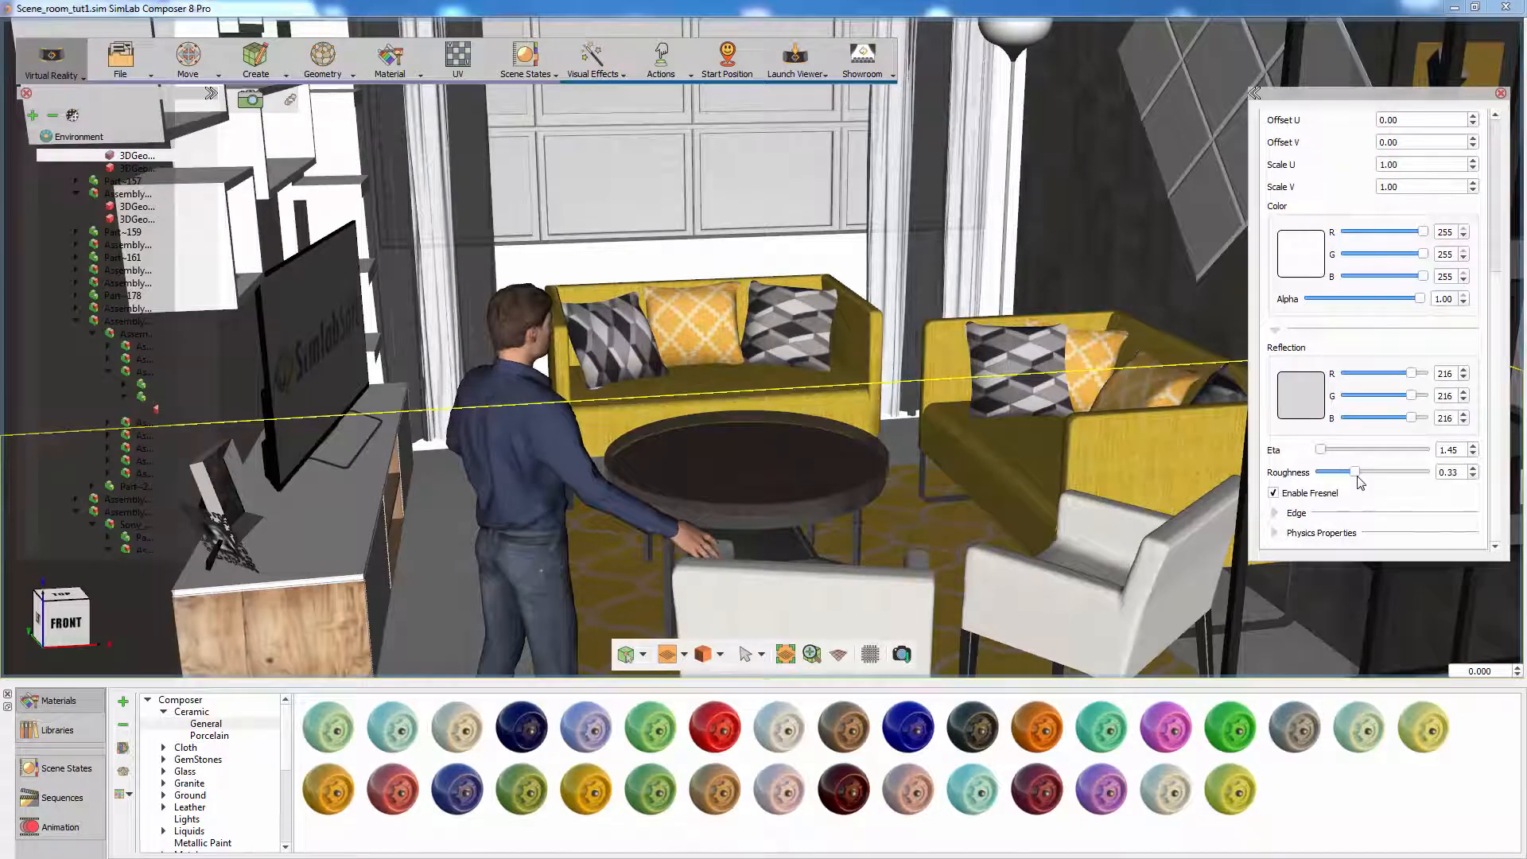
Change the TV screen's material type to Emitter, with strength and visible strength both set to 2
middle_click_drag(766, 345, 608, 223)
scroll(608, 265, "up", 2)
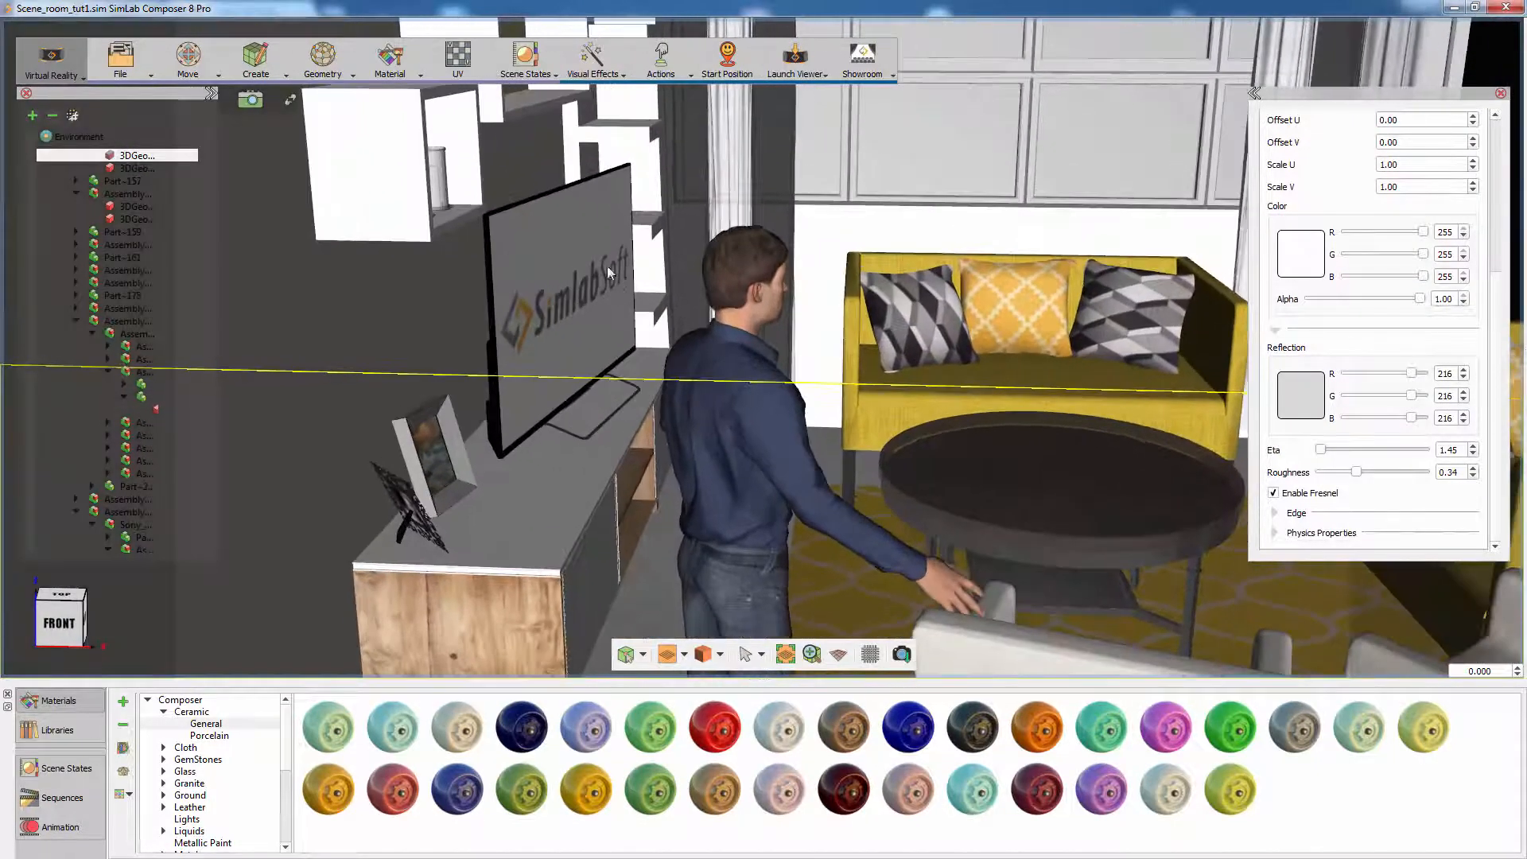
left_click(603, 259)
scroll(1486, 261, "up", 4)
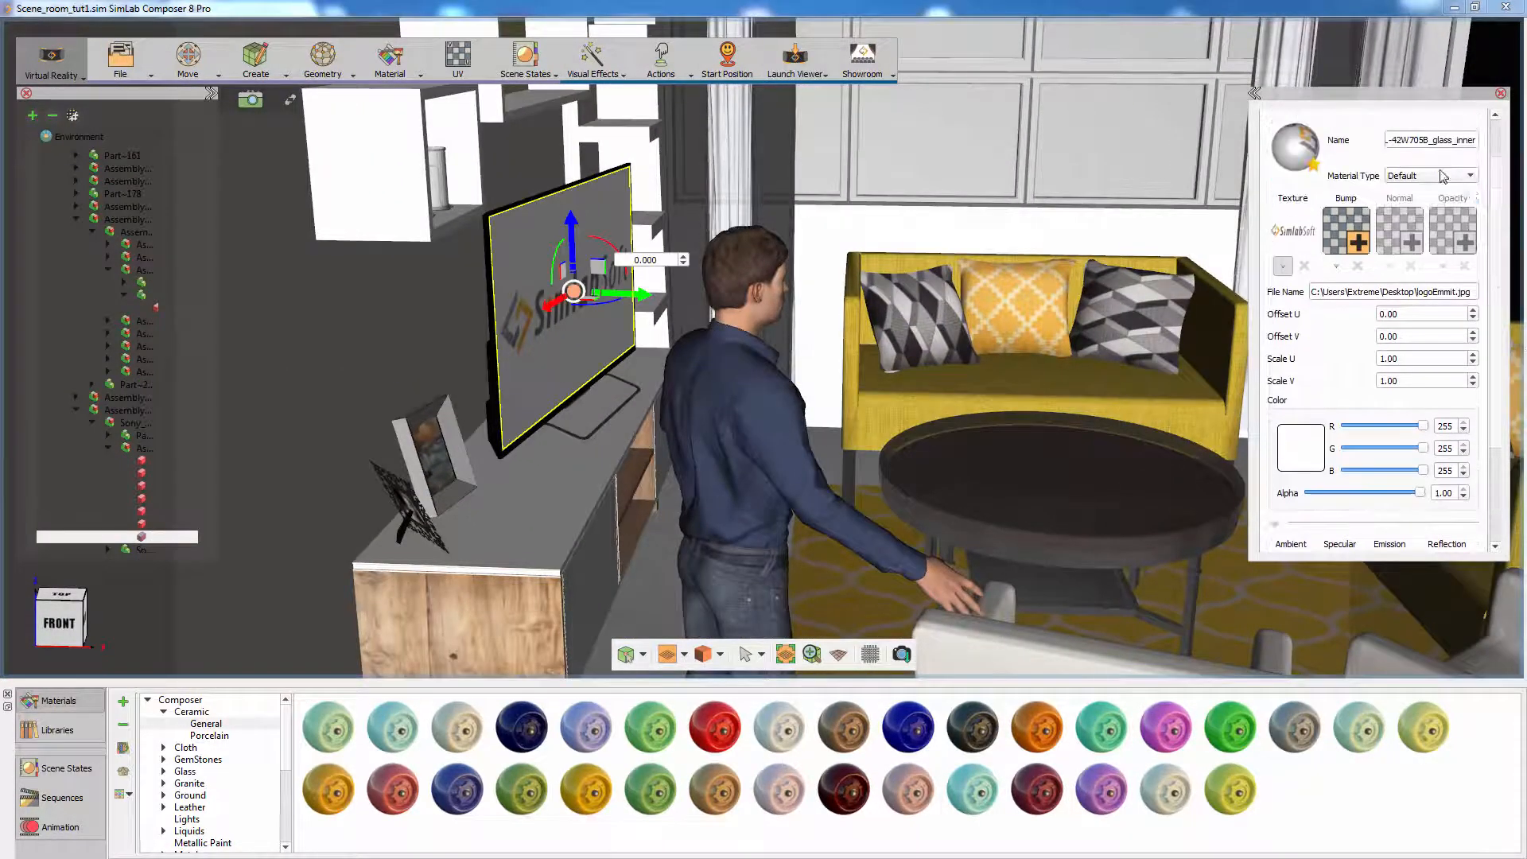
left_click(1432, 176)
left_click(1431, 360)
scroll(1450, 467, "down", 3)
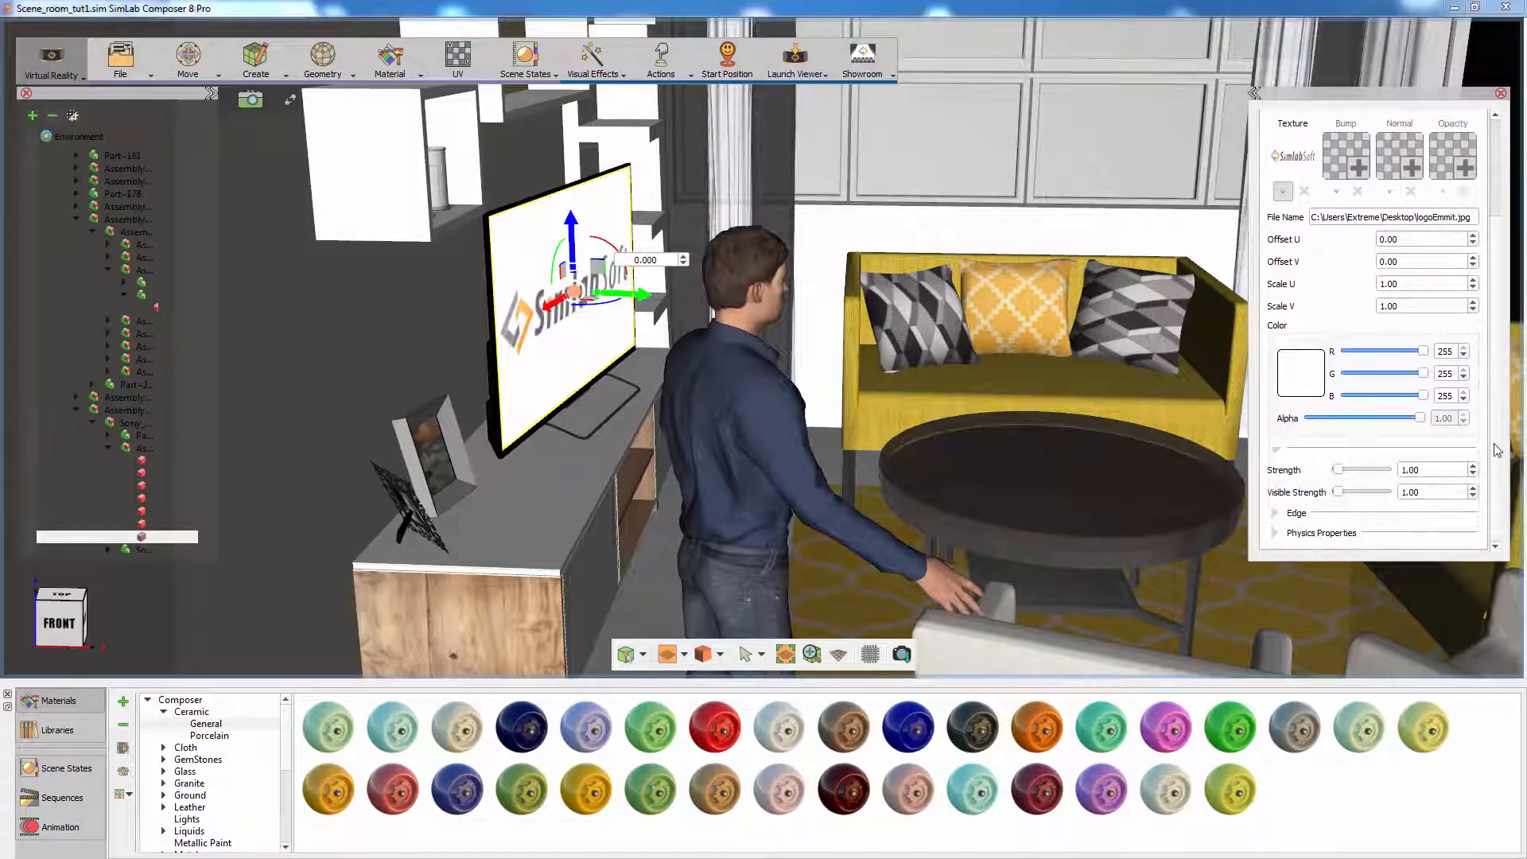
left_click_drag(1401, 467, 1394, 491)
type("2")
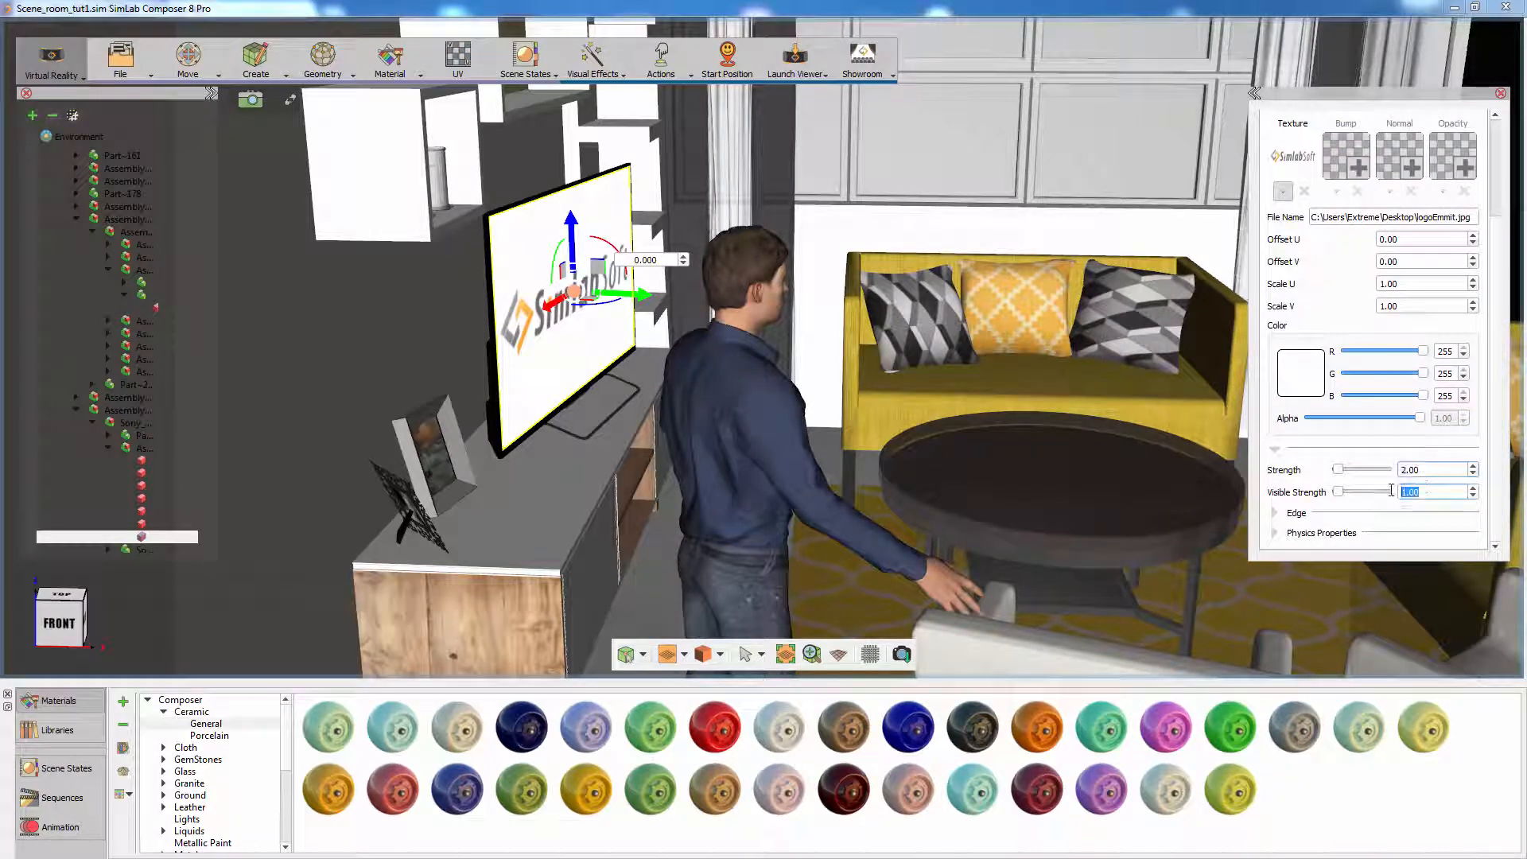
type("2")
key("Return")
Animate the TV cabinet's left door by rotating it open about -116.7 degrees at frame 15
middle_click_drag(807, 319, 591, 538)
left_click(595, 538)
middle_click_drag(761, 475, 694, 420)
right_click_drag(694, 420, 692, 511)
middle_click_drag(692, 516, 620, 430)
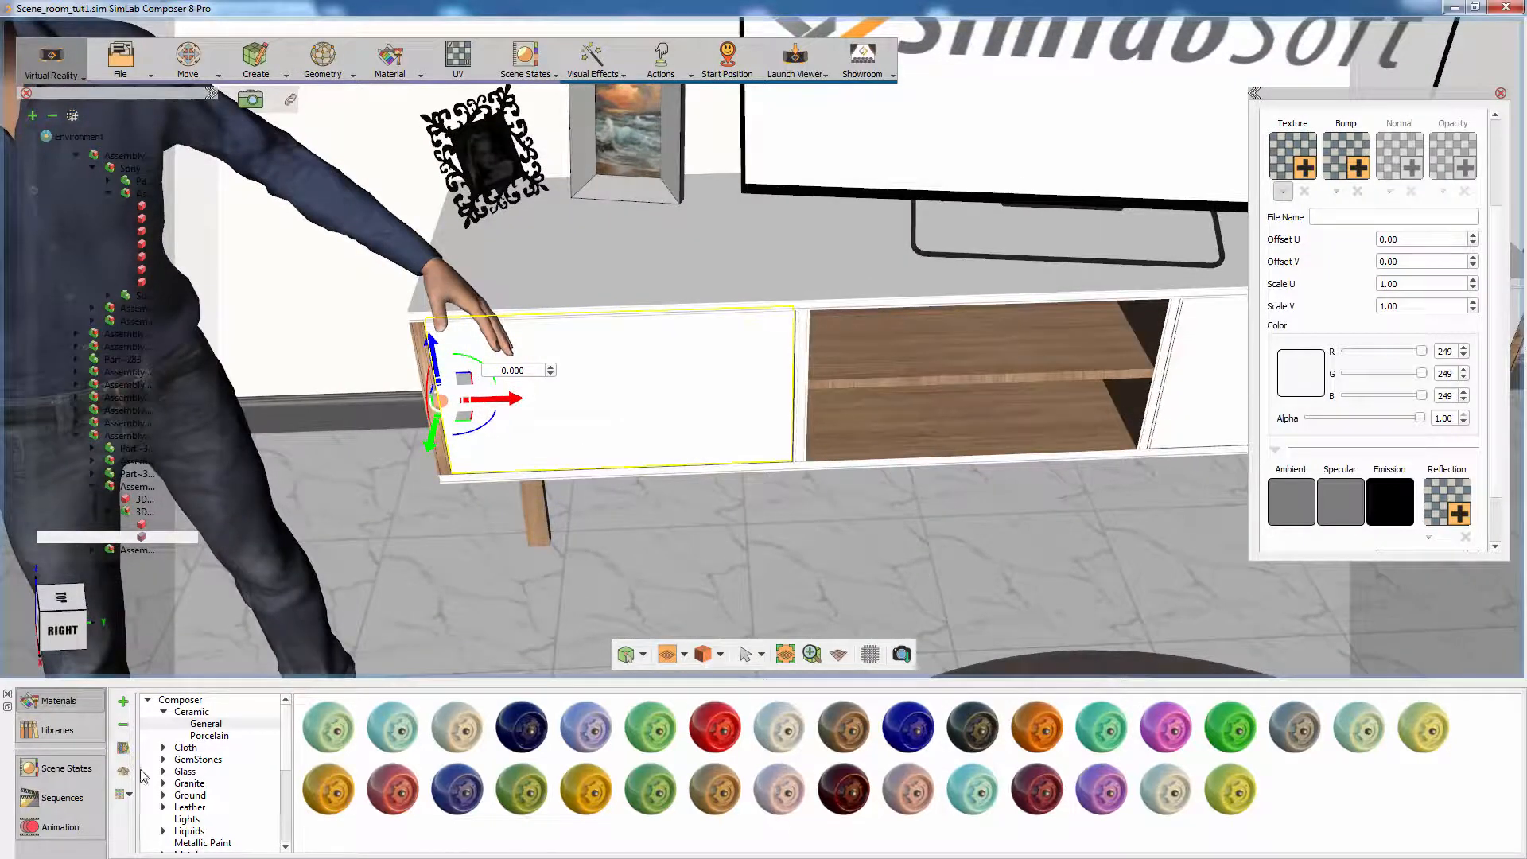
left_click(67, 829)
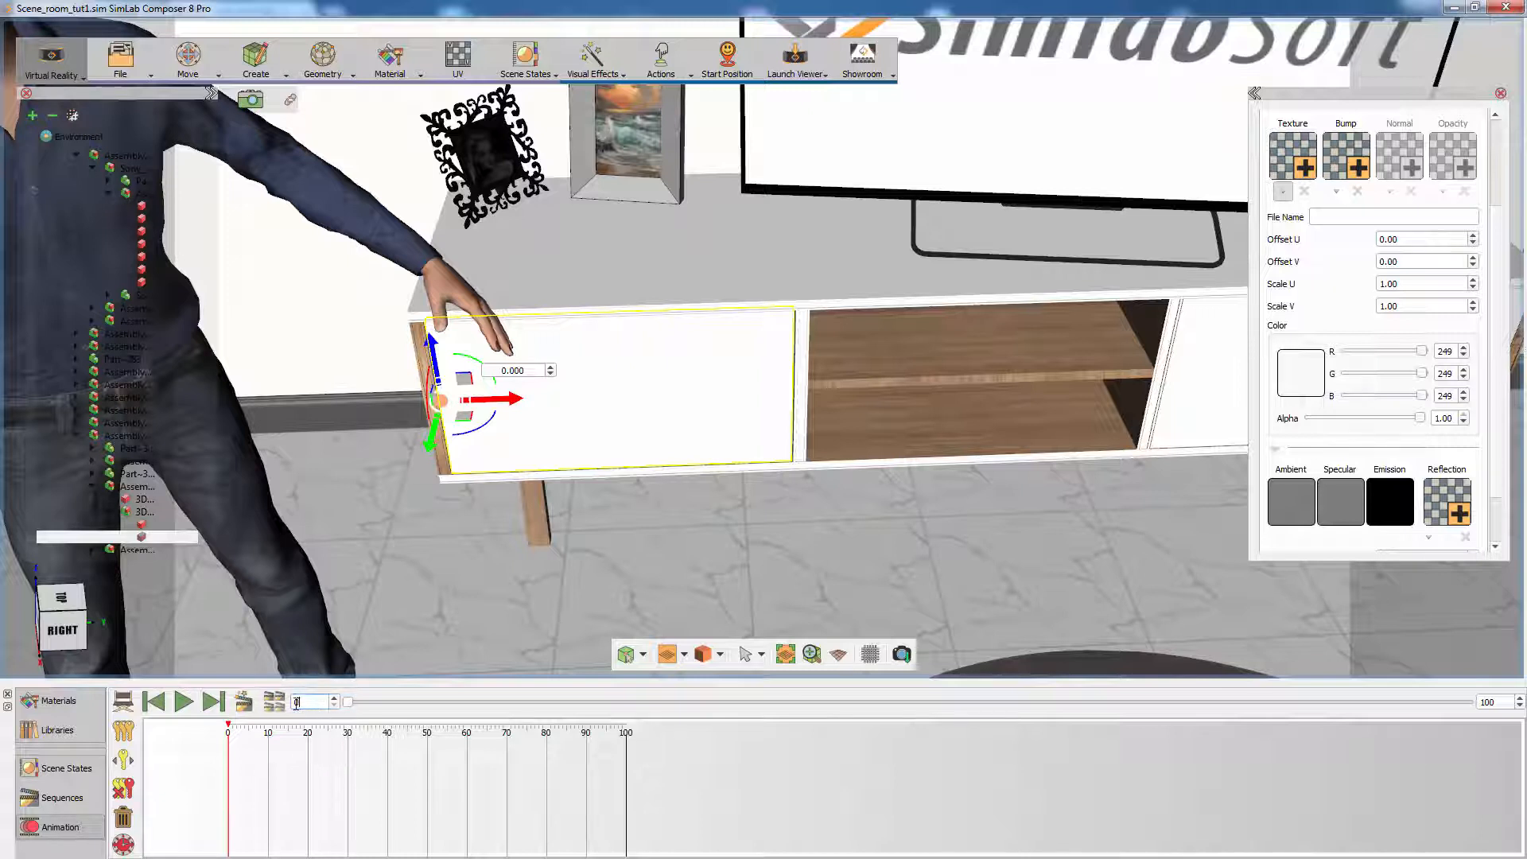
double_click(296, 704)
key("Return")
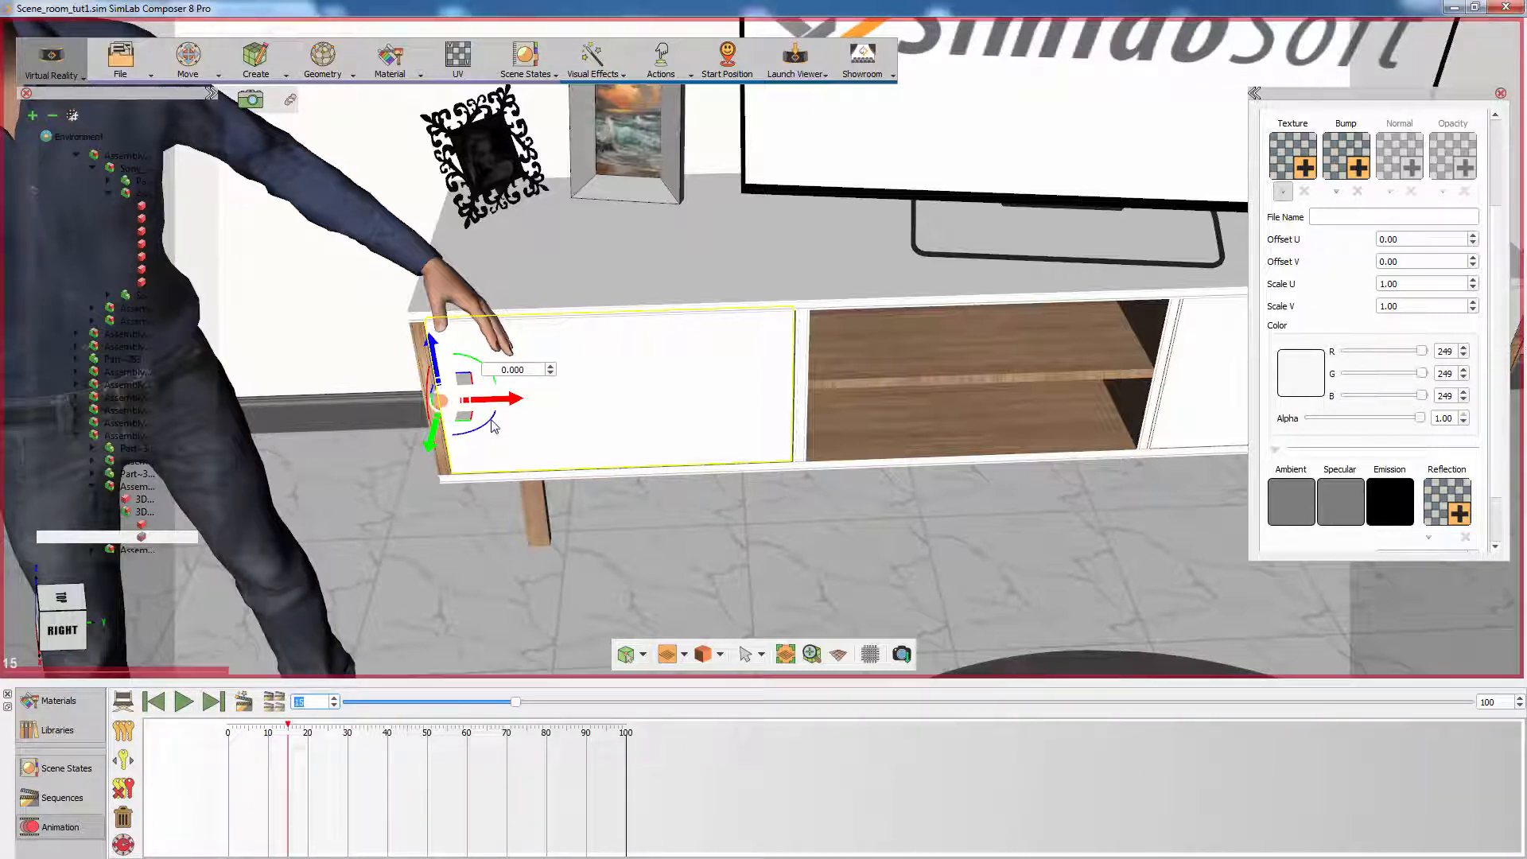
left_click_drag(488, 421, 337, 487)
middle_click_drag(666, 473, 770, 451)
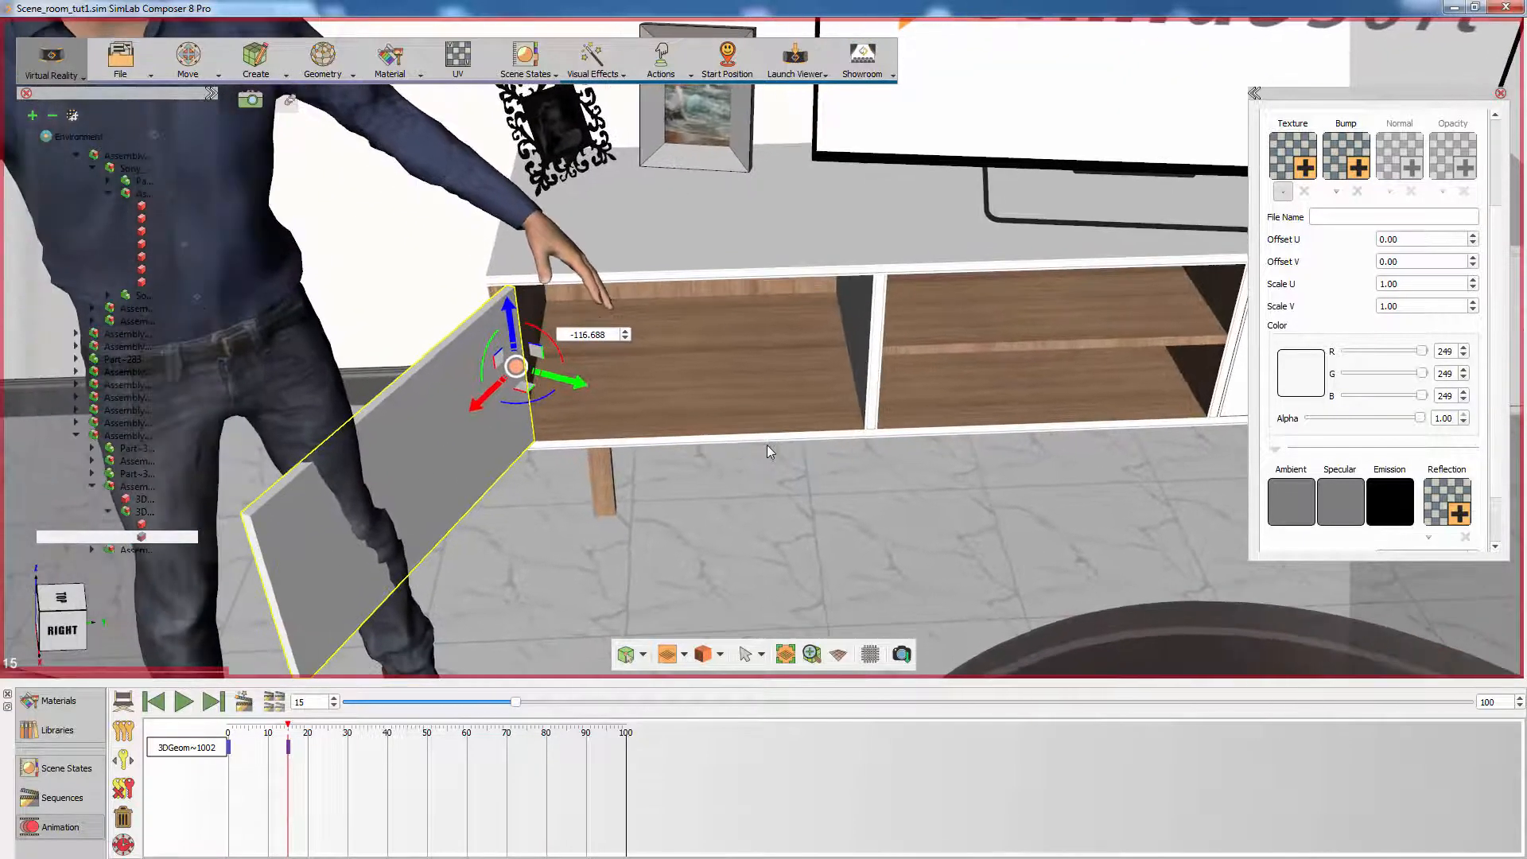
Create an animation sequence named Cabinet_1 from the cabinet door's keyframes, with the Create Reverse option enabled
left_click(322, 776)
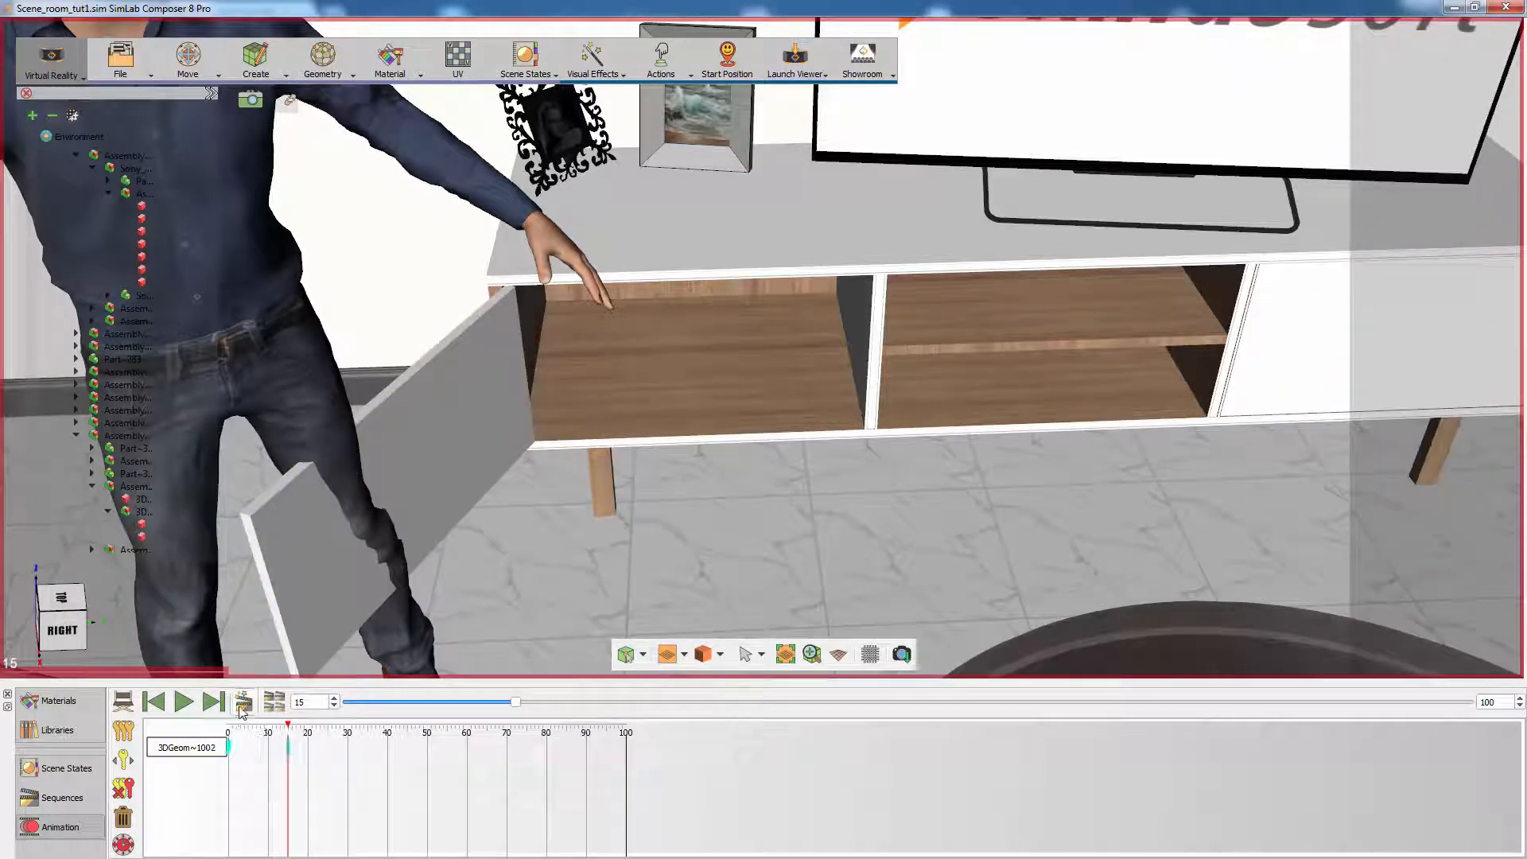
left_click(243, 707)
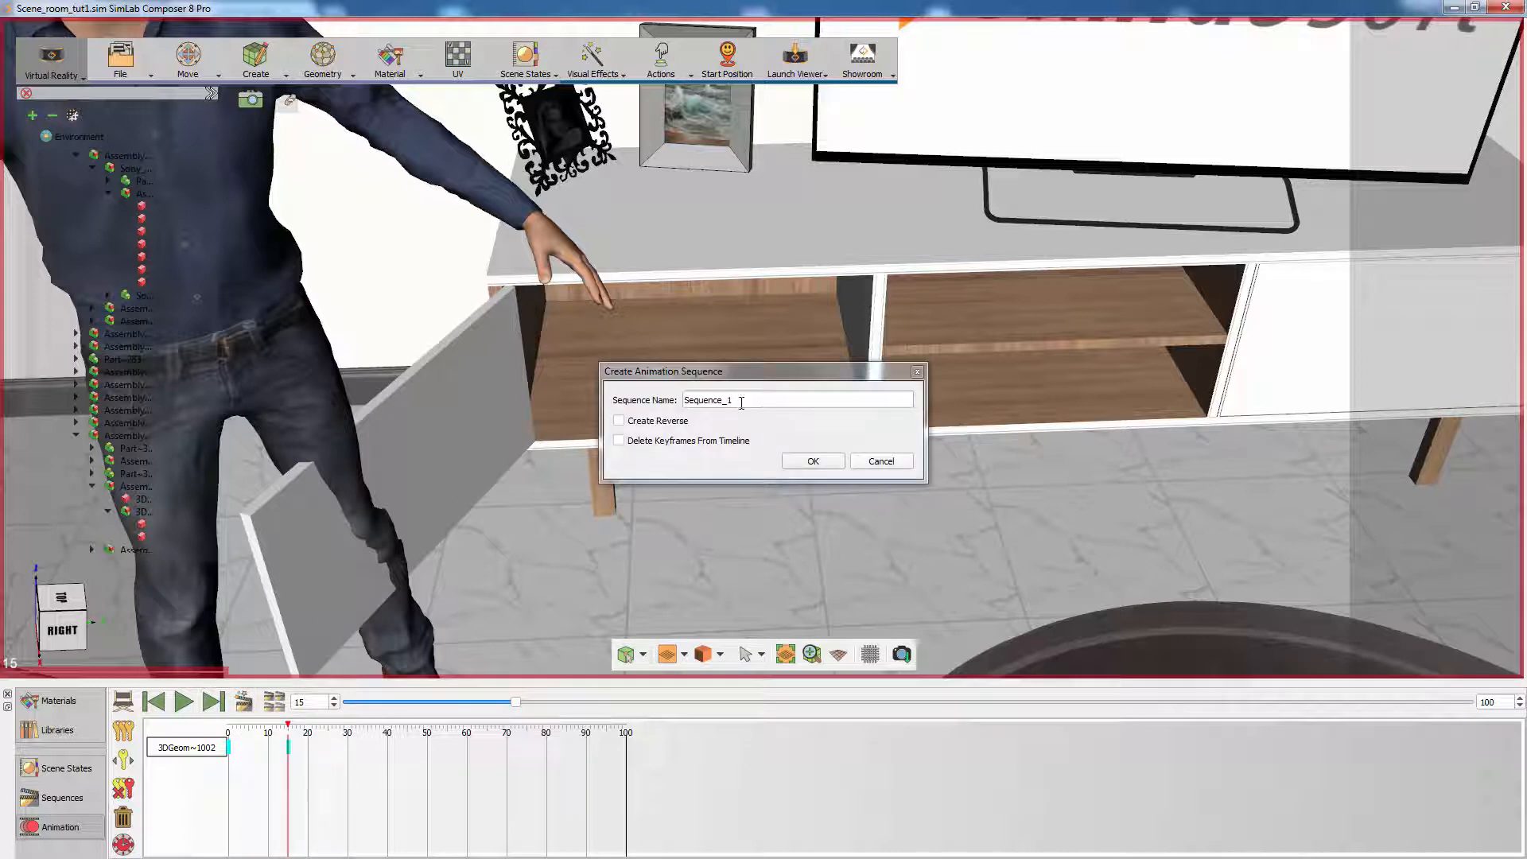
left_click_drag(738, 402, 684, 405)
type("Cabinet_1")
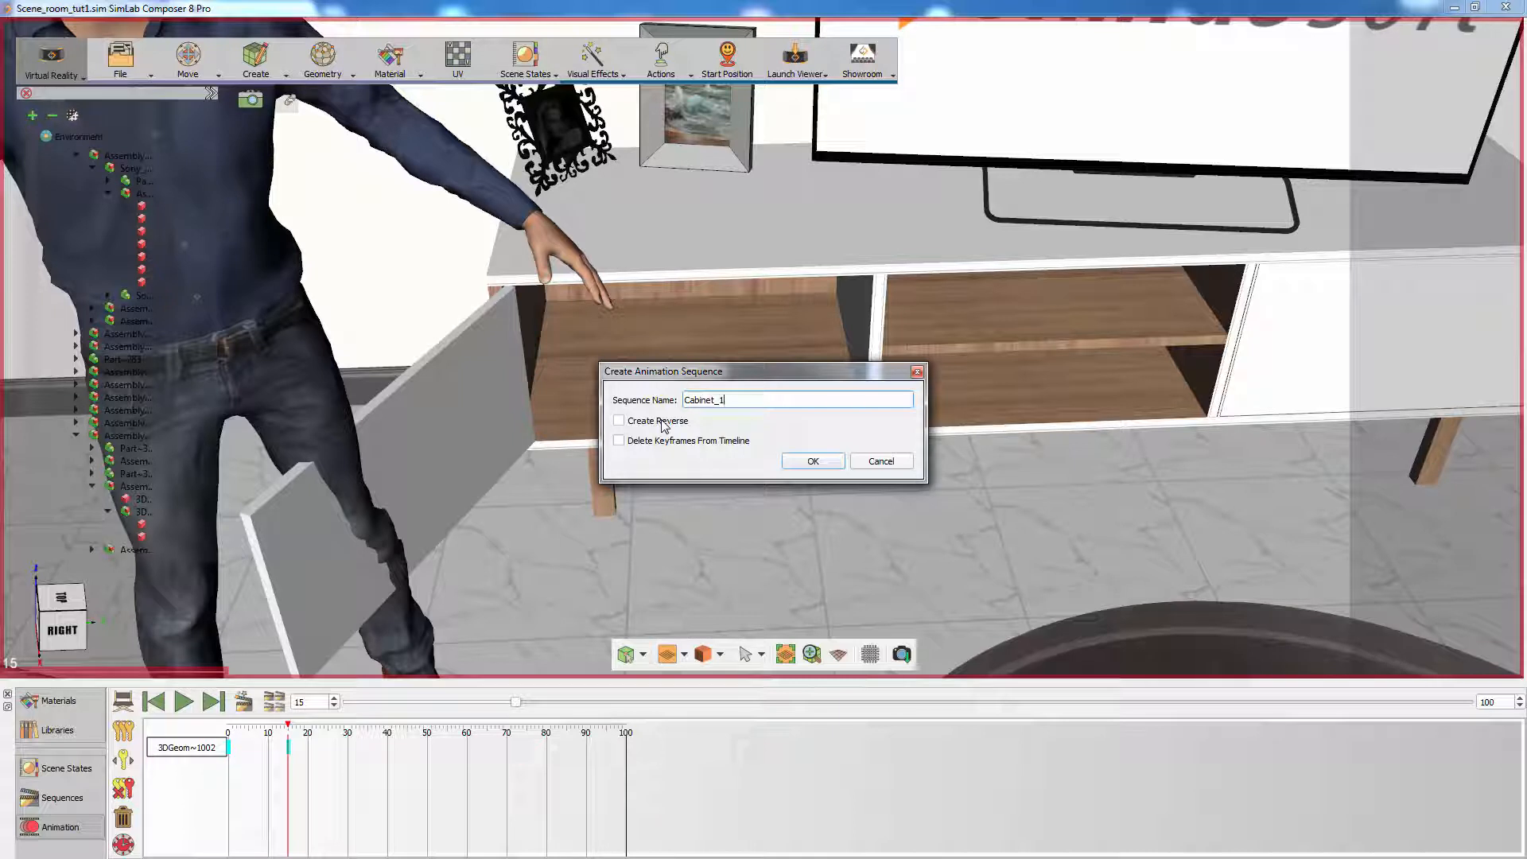
left_click(664, 423)
left_click(813, 463)
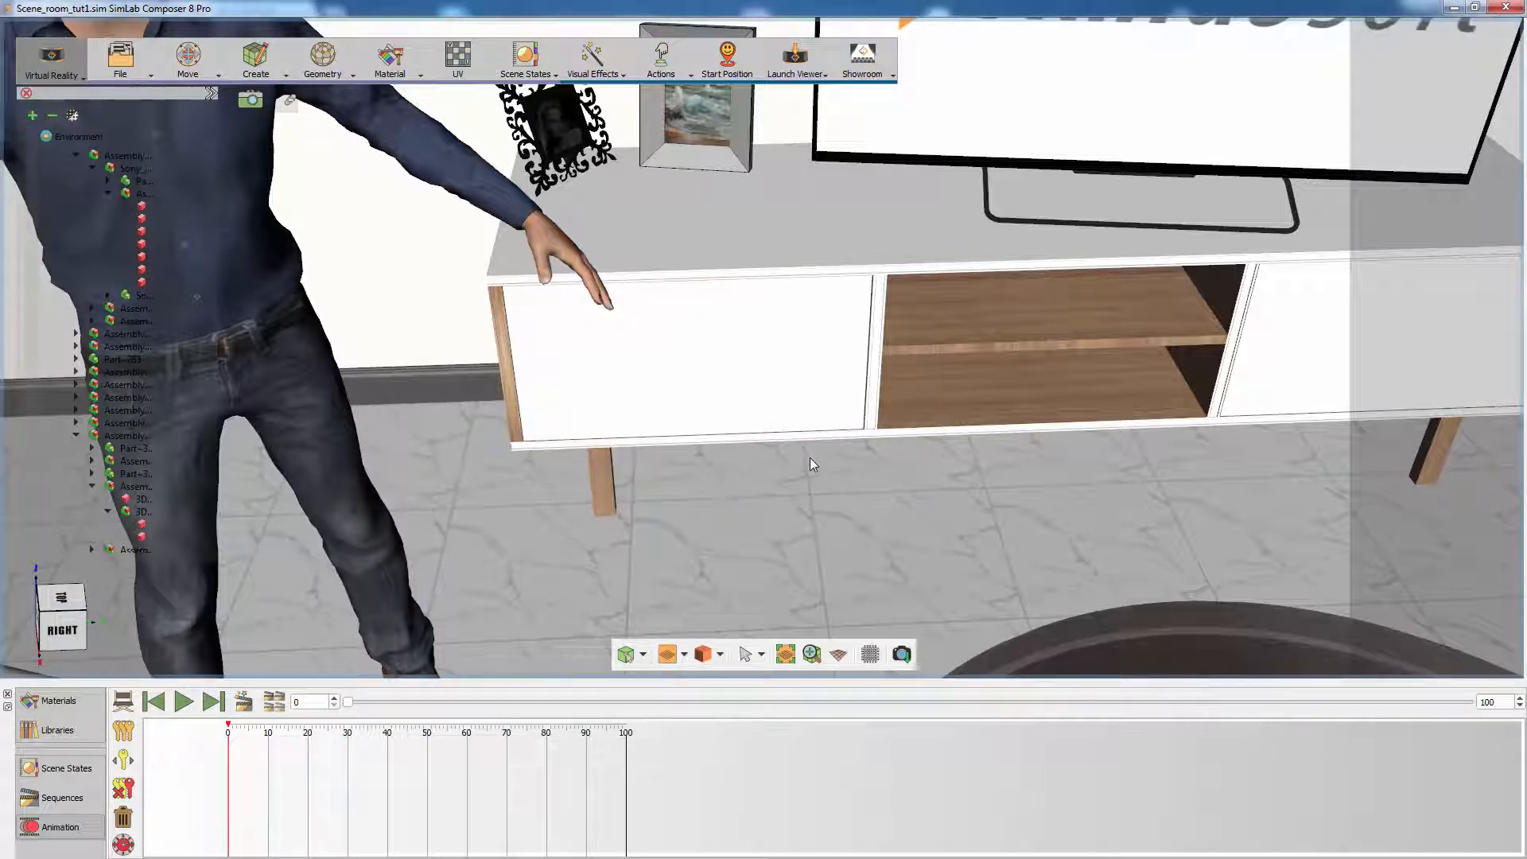
Set the action type of the TV cabinet's left door to Multi Actions
left_click(755, 374)
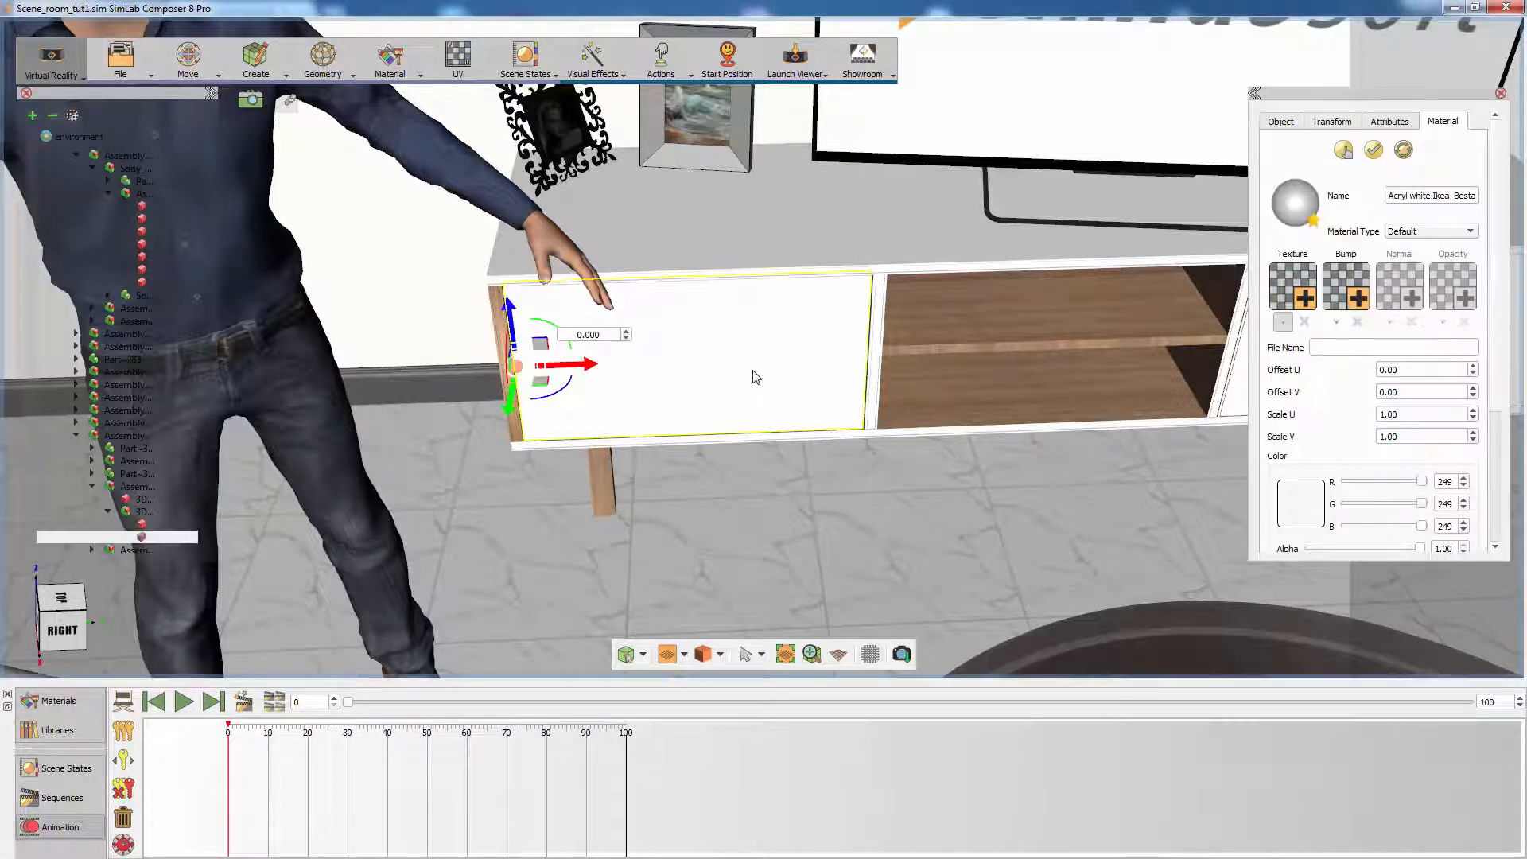
left_click(1283, 123)
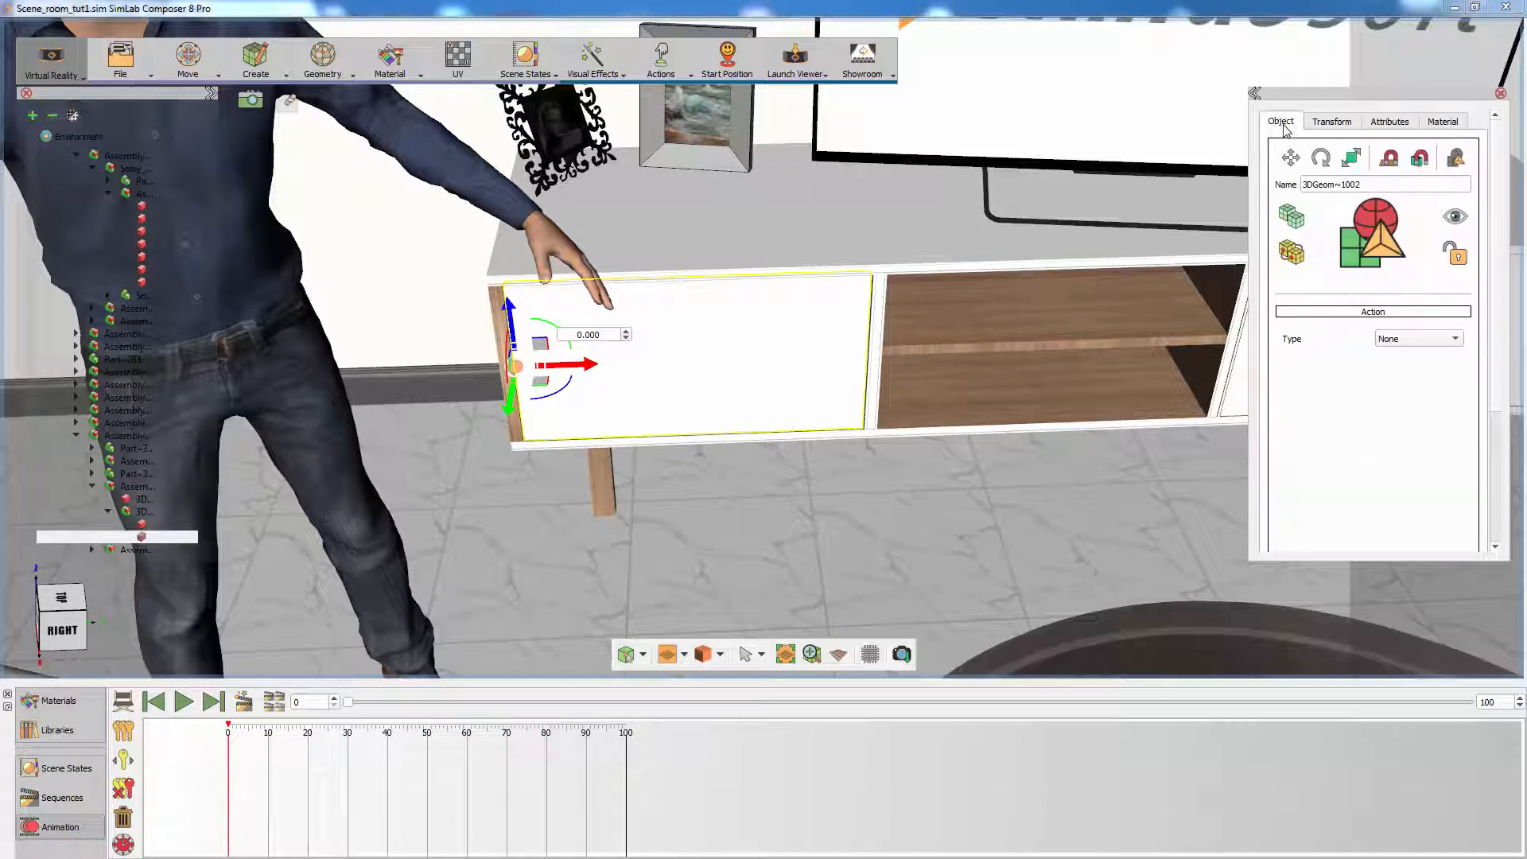
left_click(1388, 341)
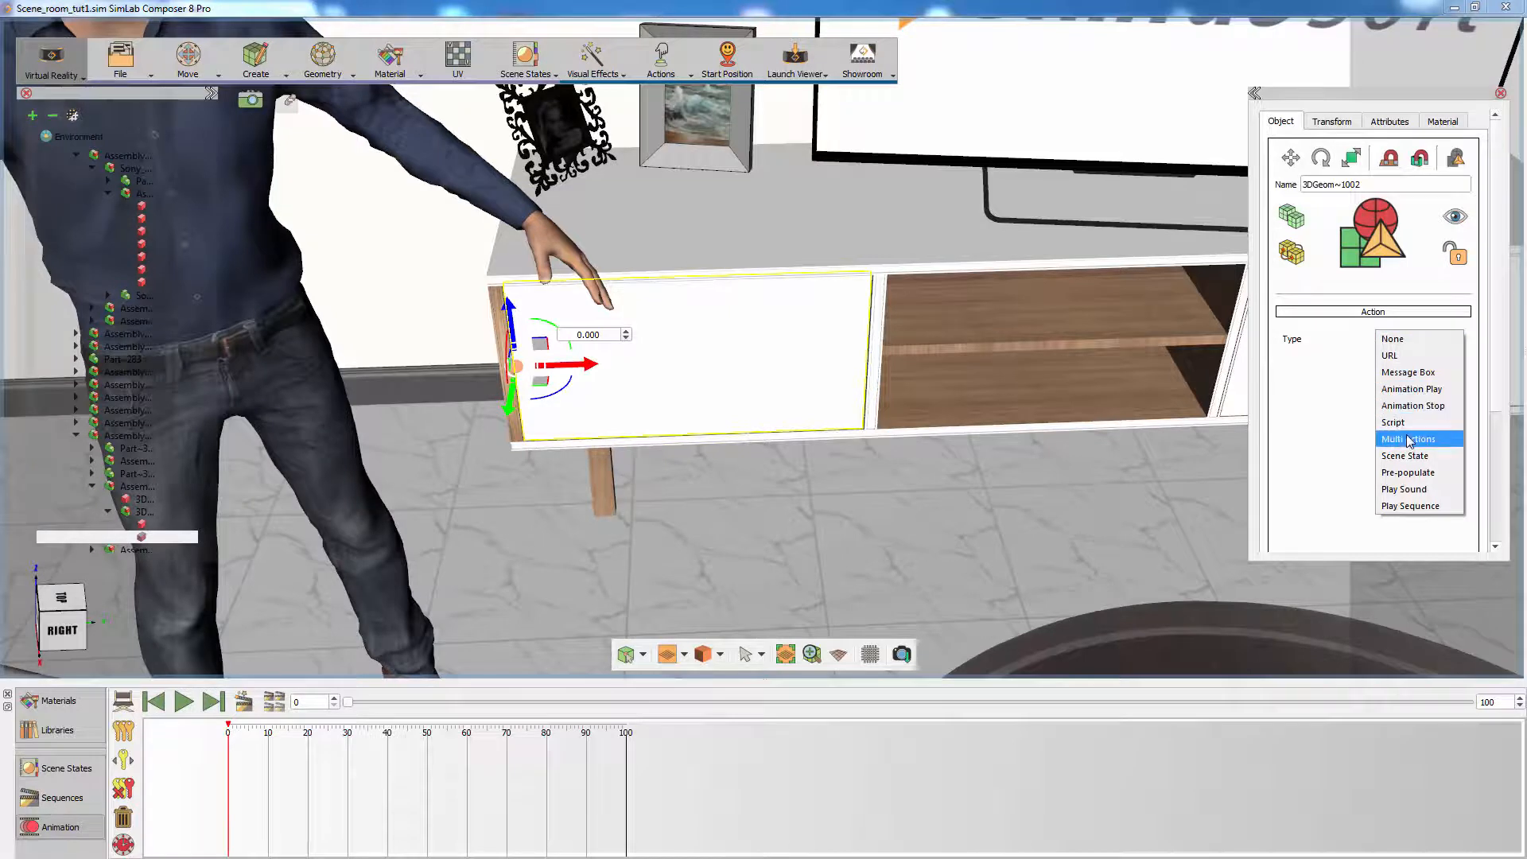
left_click(1410, 439)
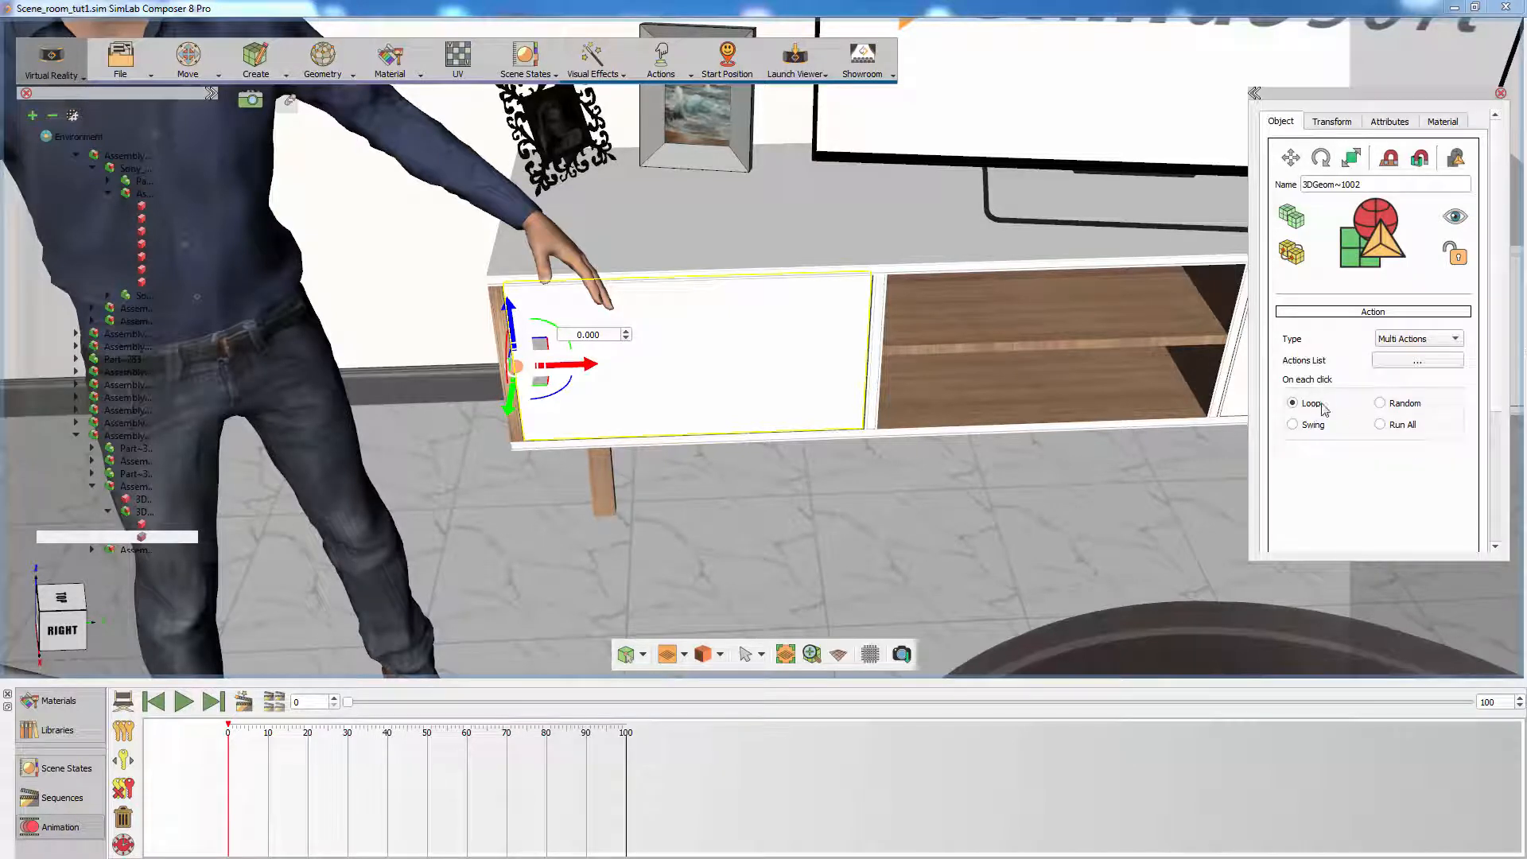
Add a Play Sequence action for the Cabinet_1 sequence to the door's actions list
left_click(1405, 363)
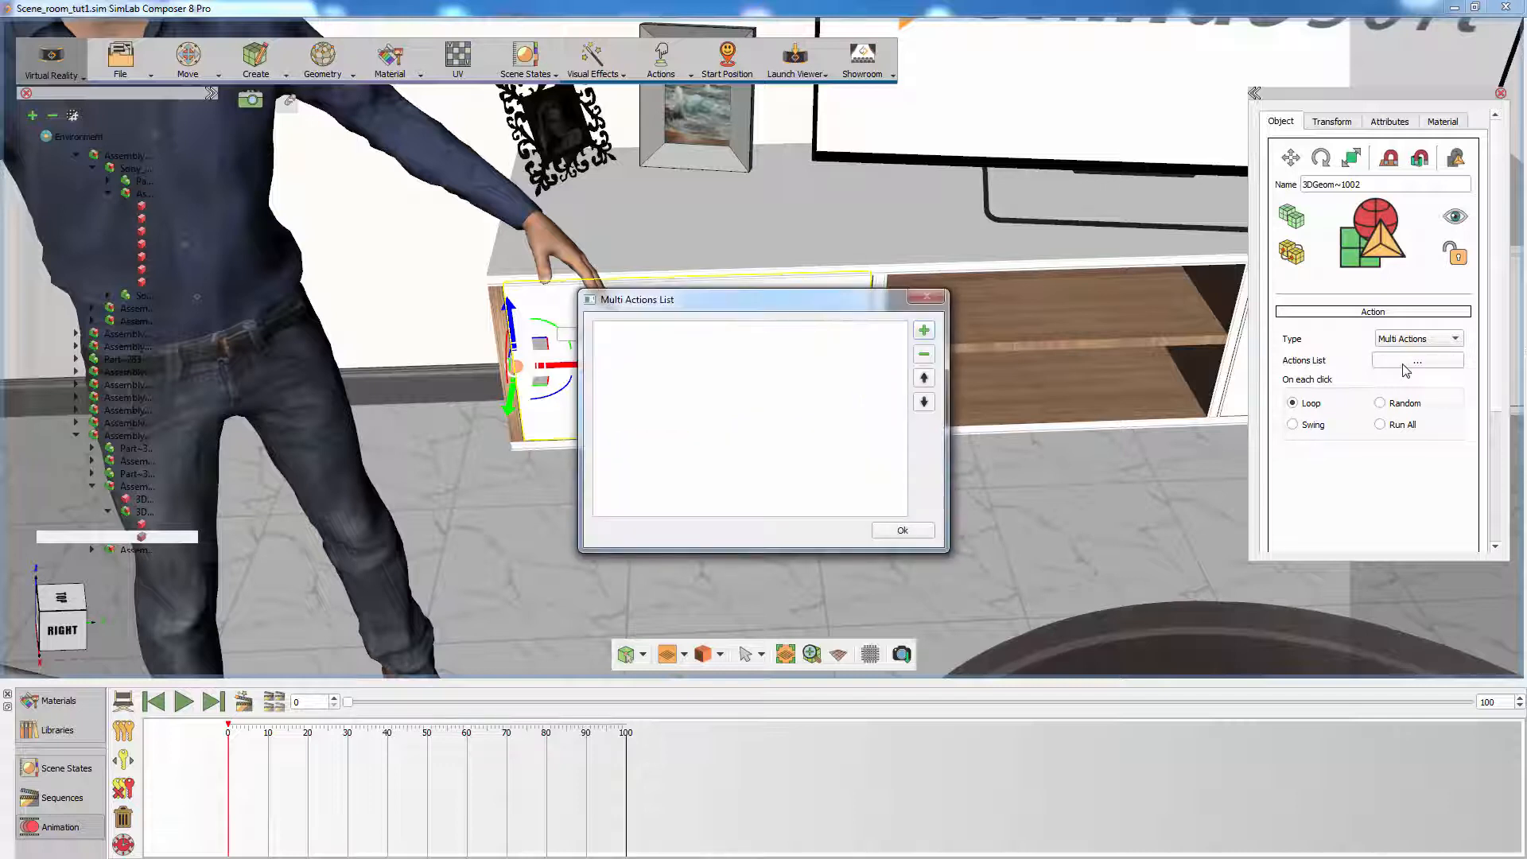
left_click(924, 331)
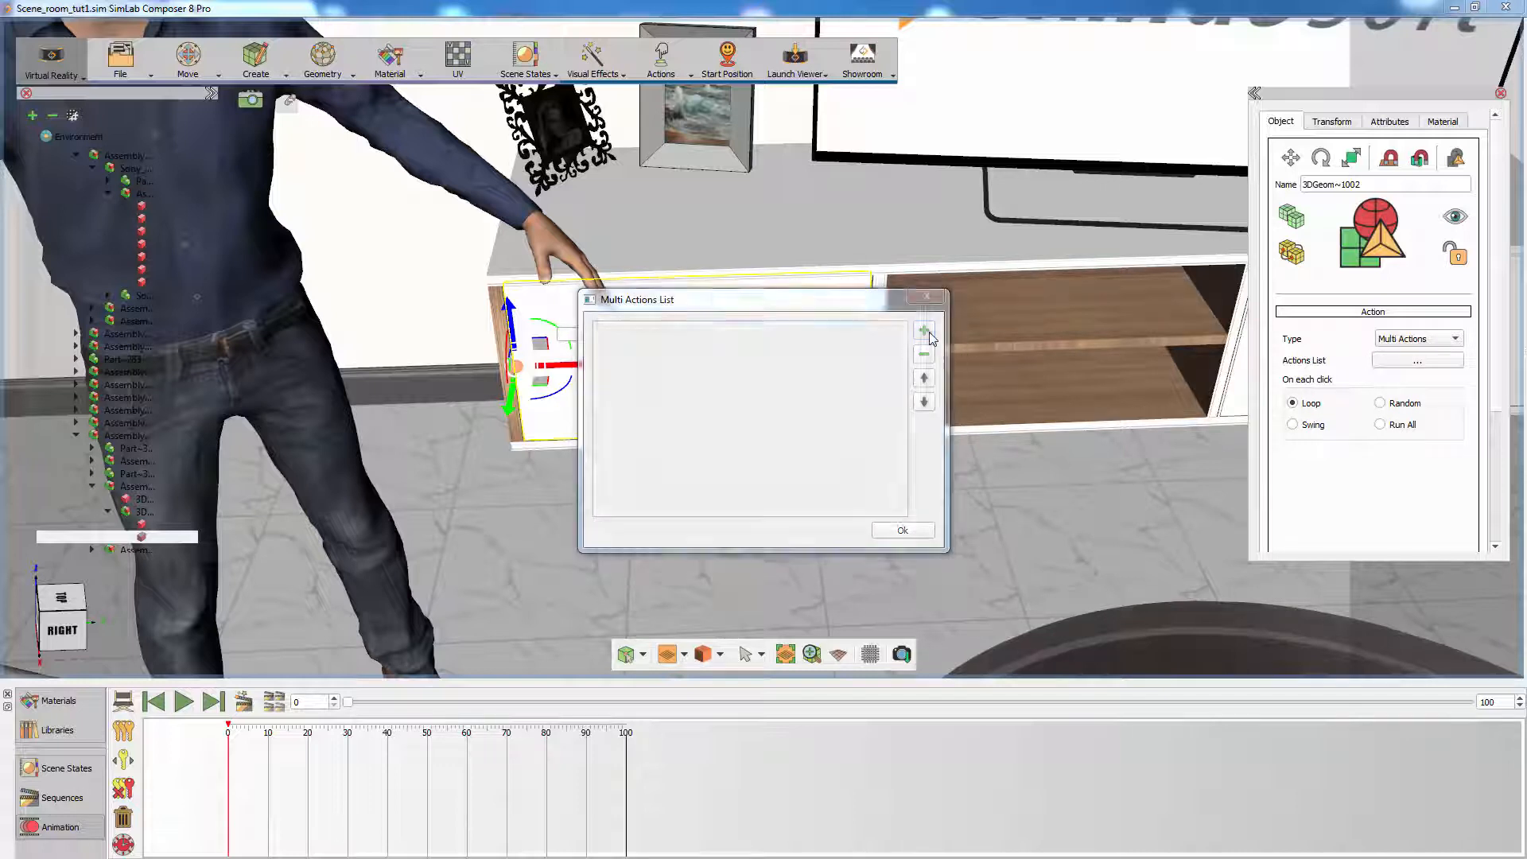
left_click(813, 303)
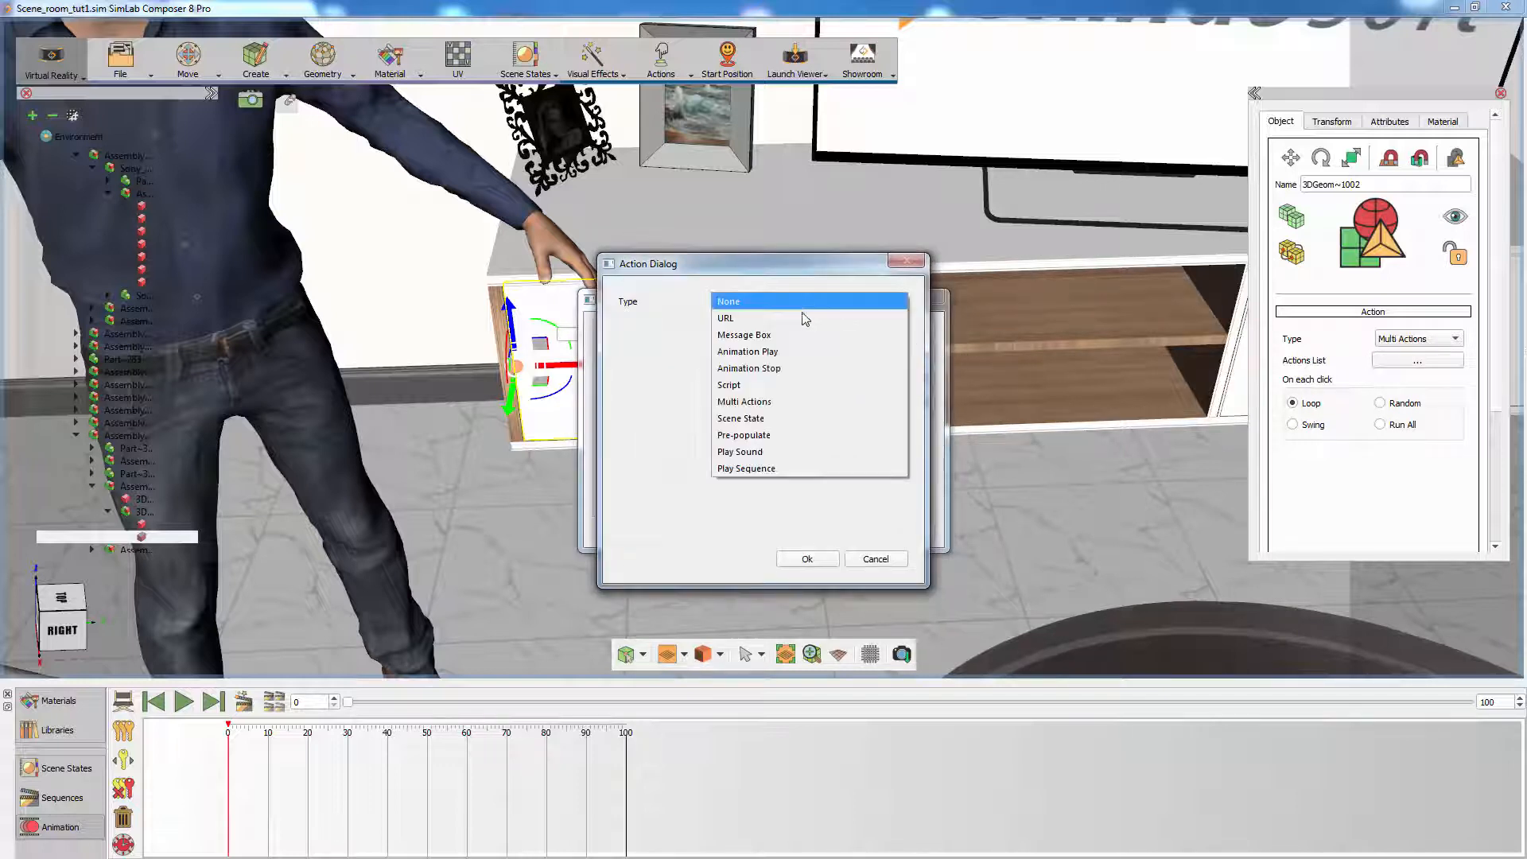
left_click(770, 470)
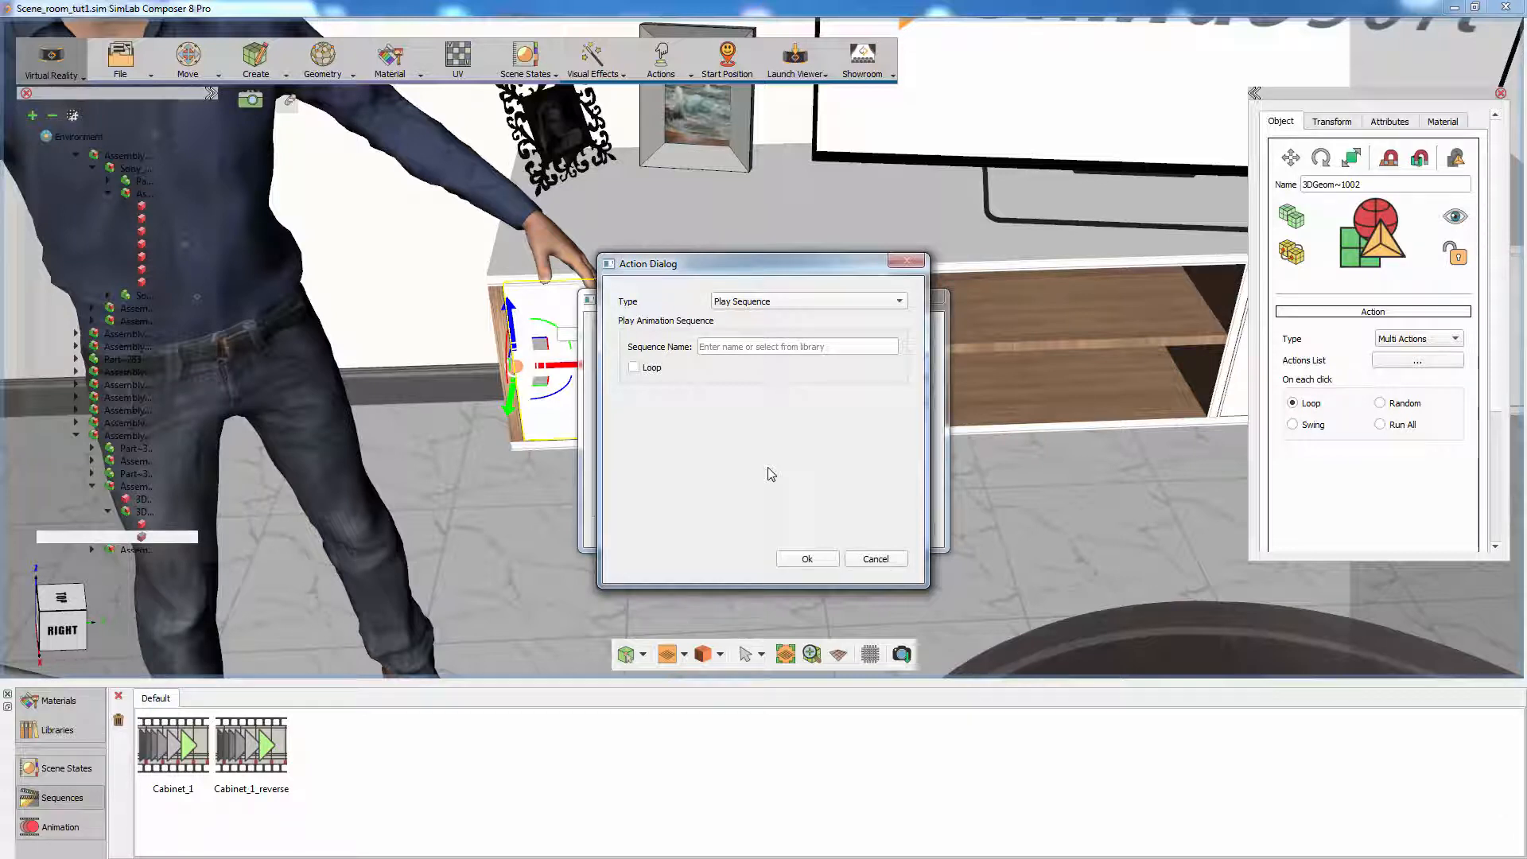
left_click(196, 751)
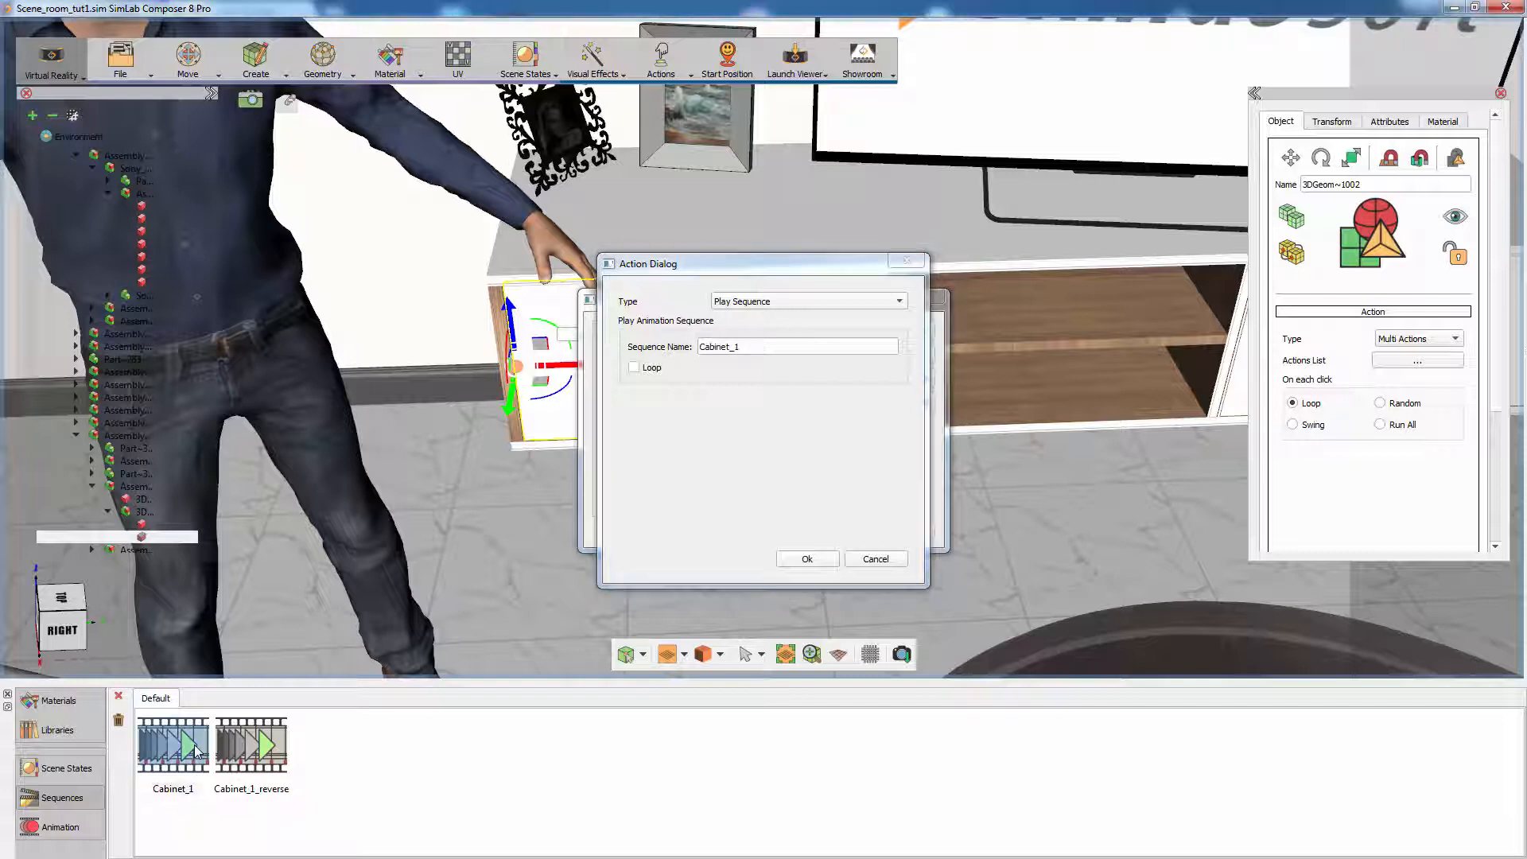
left_click(806, 559)
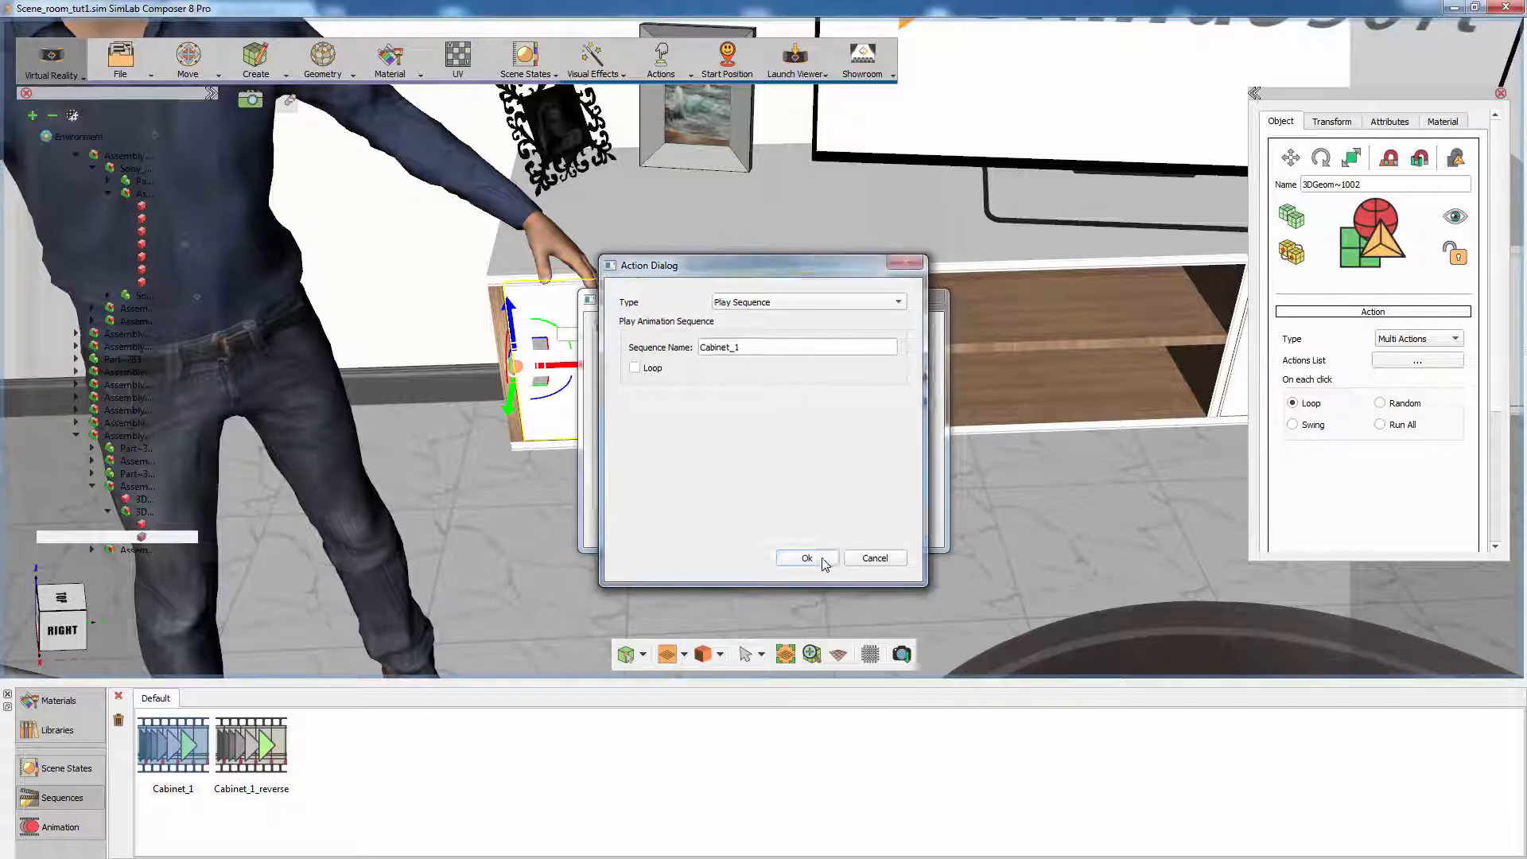
Add a second Play Sequence action for Cabinet_1_reverse to the door's actions list and accept the list
left_click(923, 331)
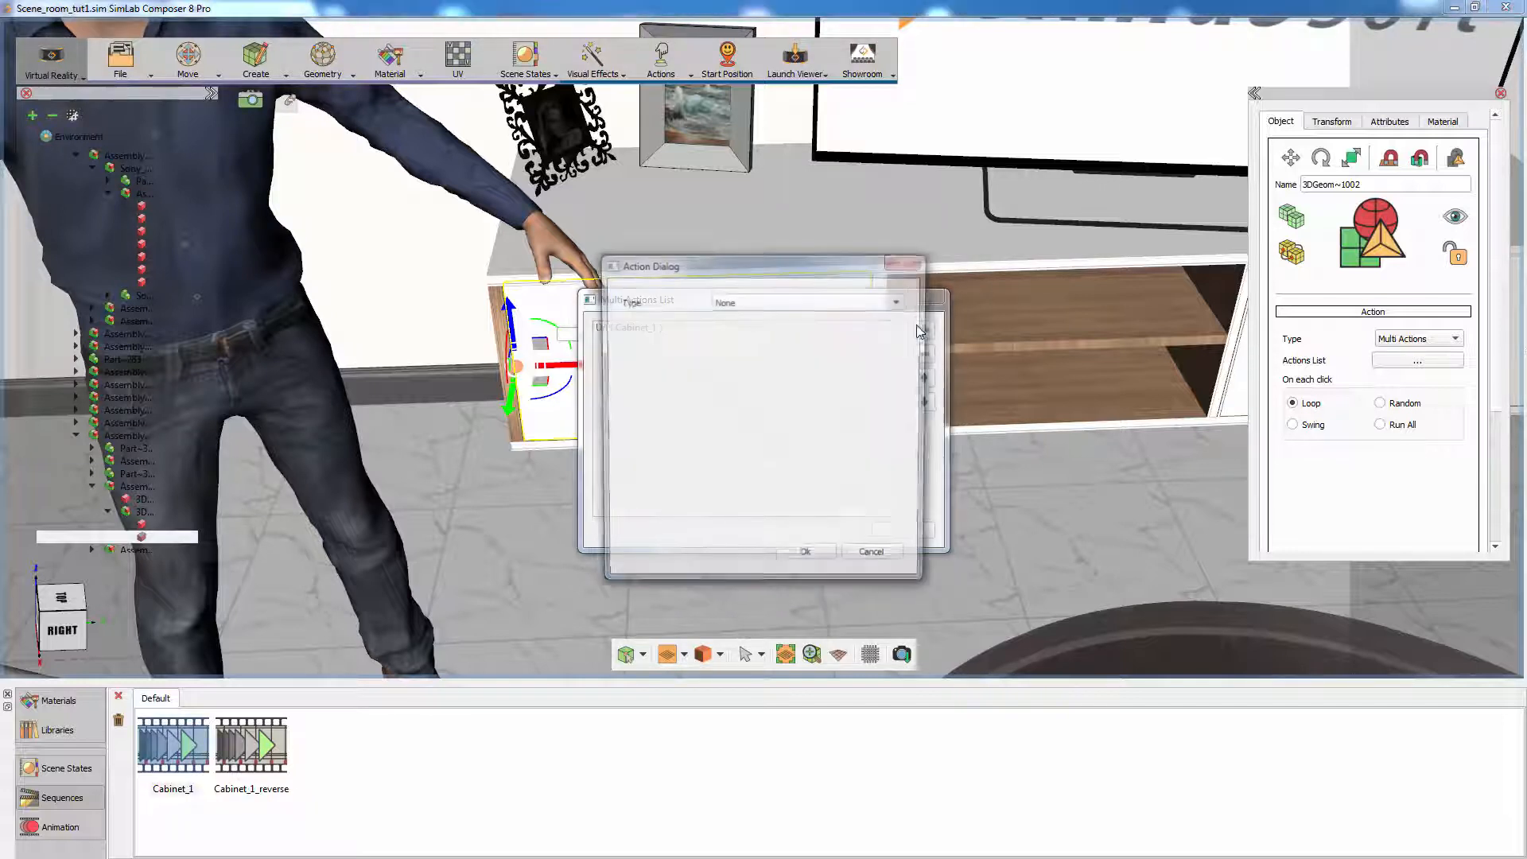
left_click(849, 304)
left_click(764, 470)
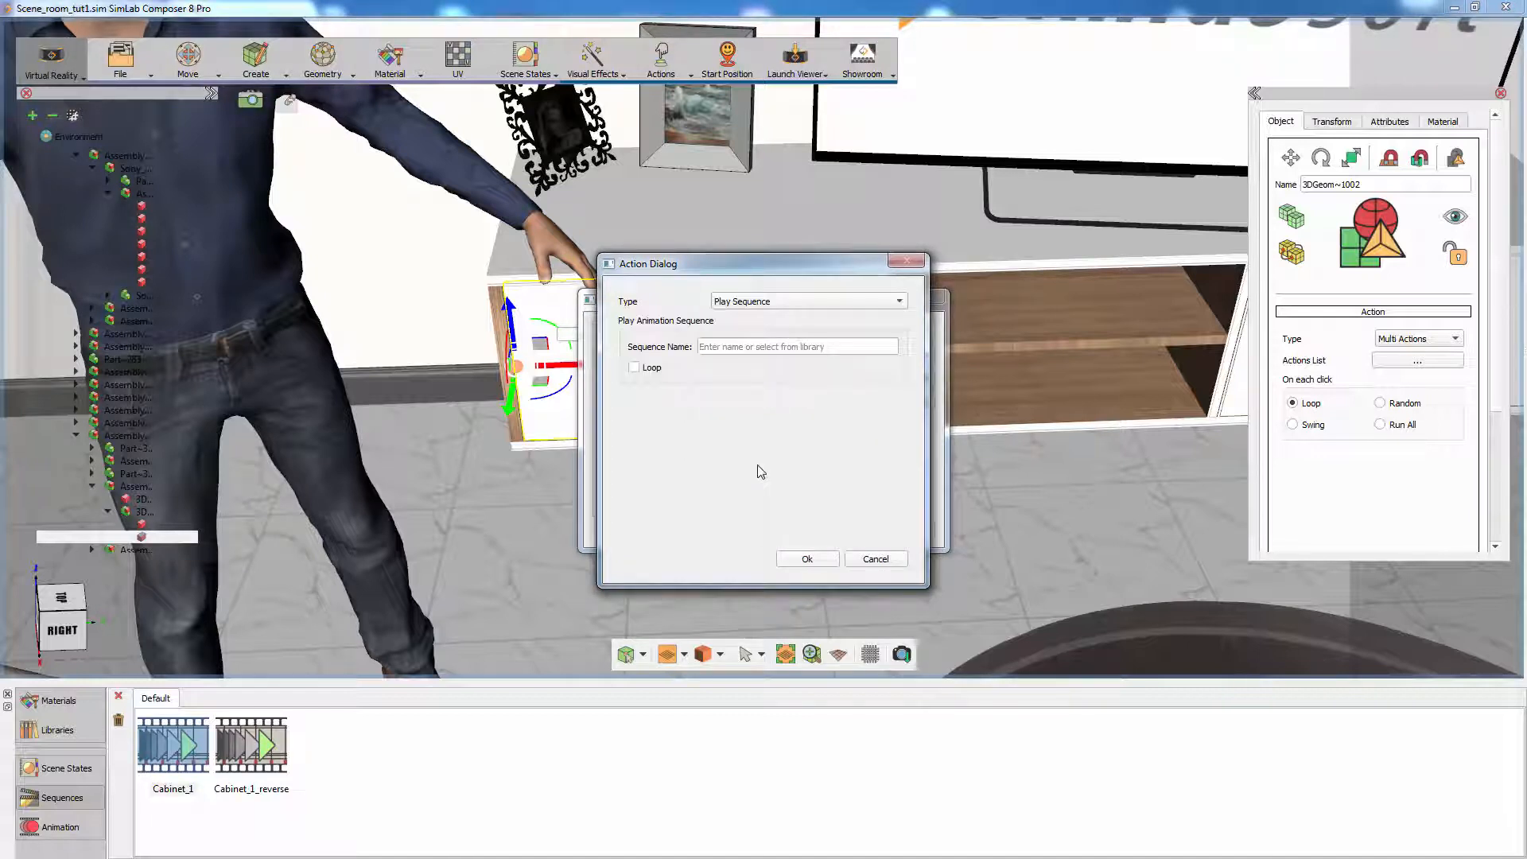
left_click(240, 750)
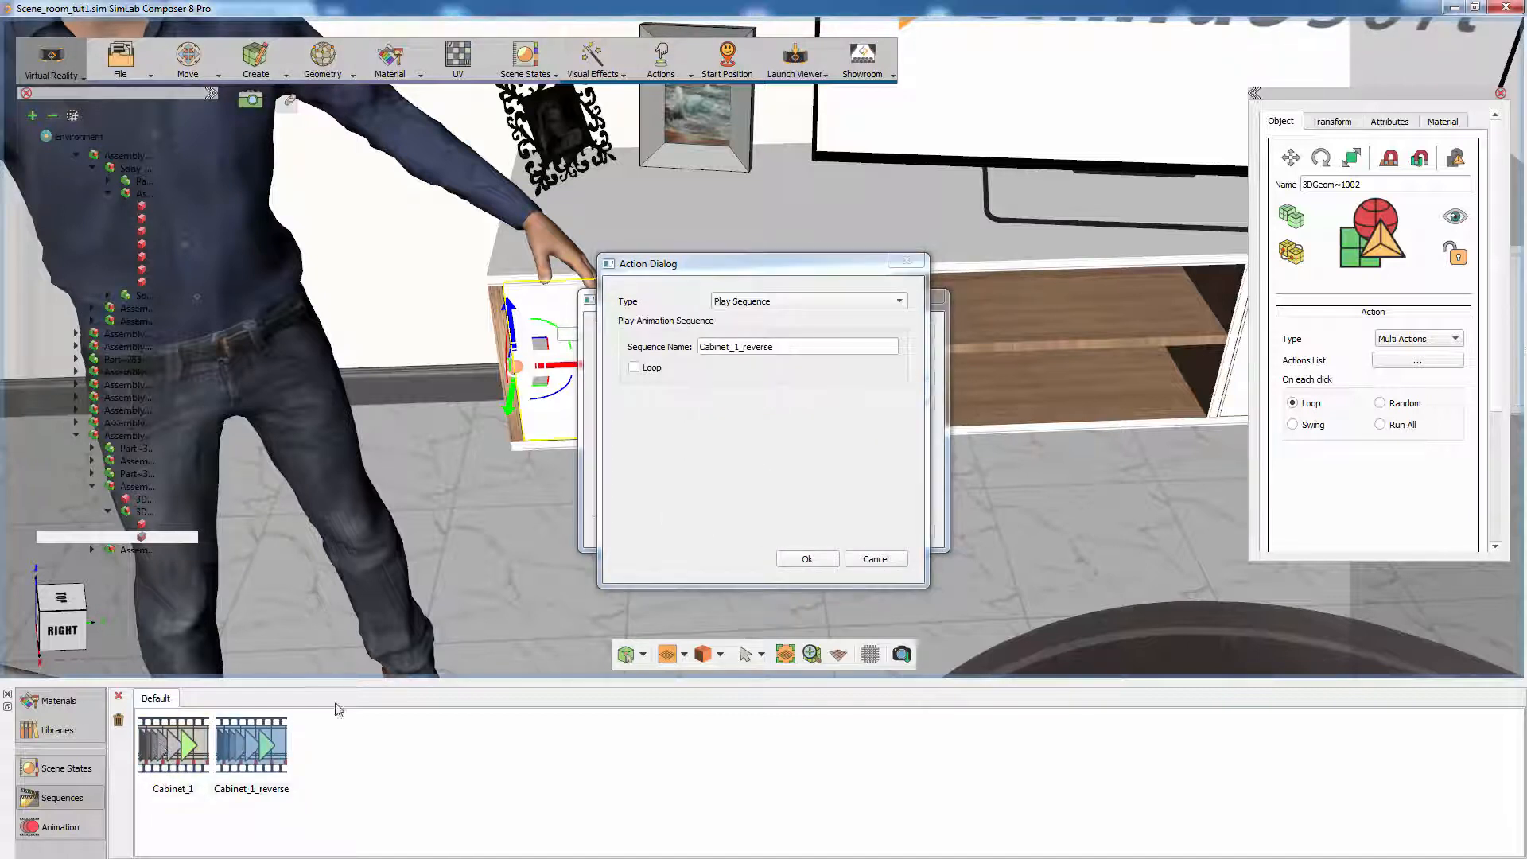
left_click(804, 560)
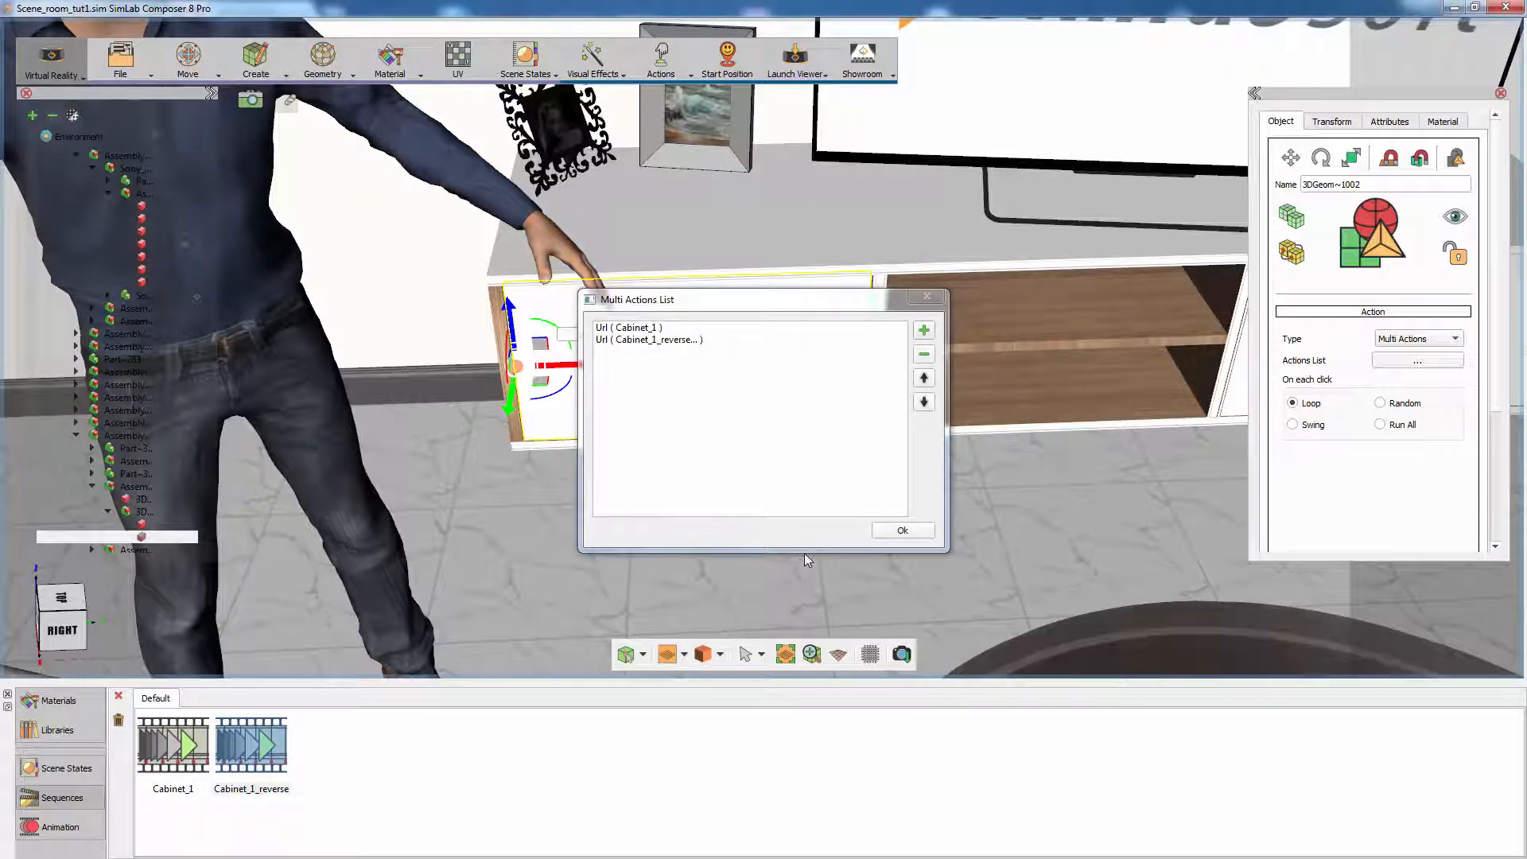
left_click(880, 531)
Launch the desktop viewer and test opening and closing the TV cabinet's left door
left_click(800, 78)
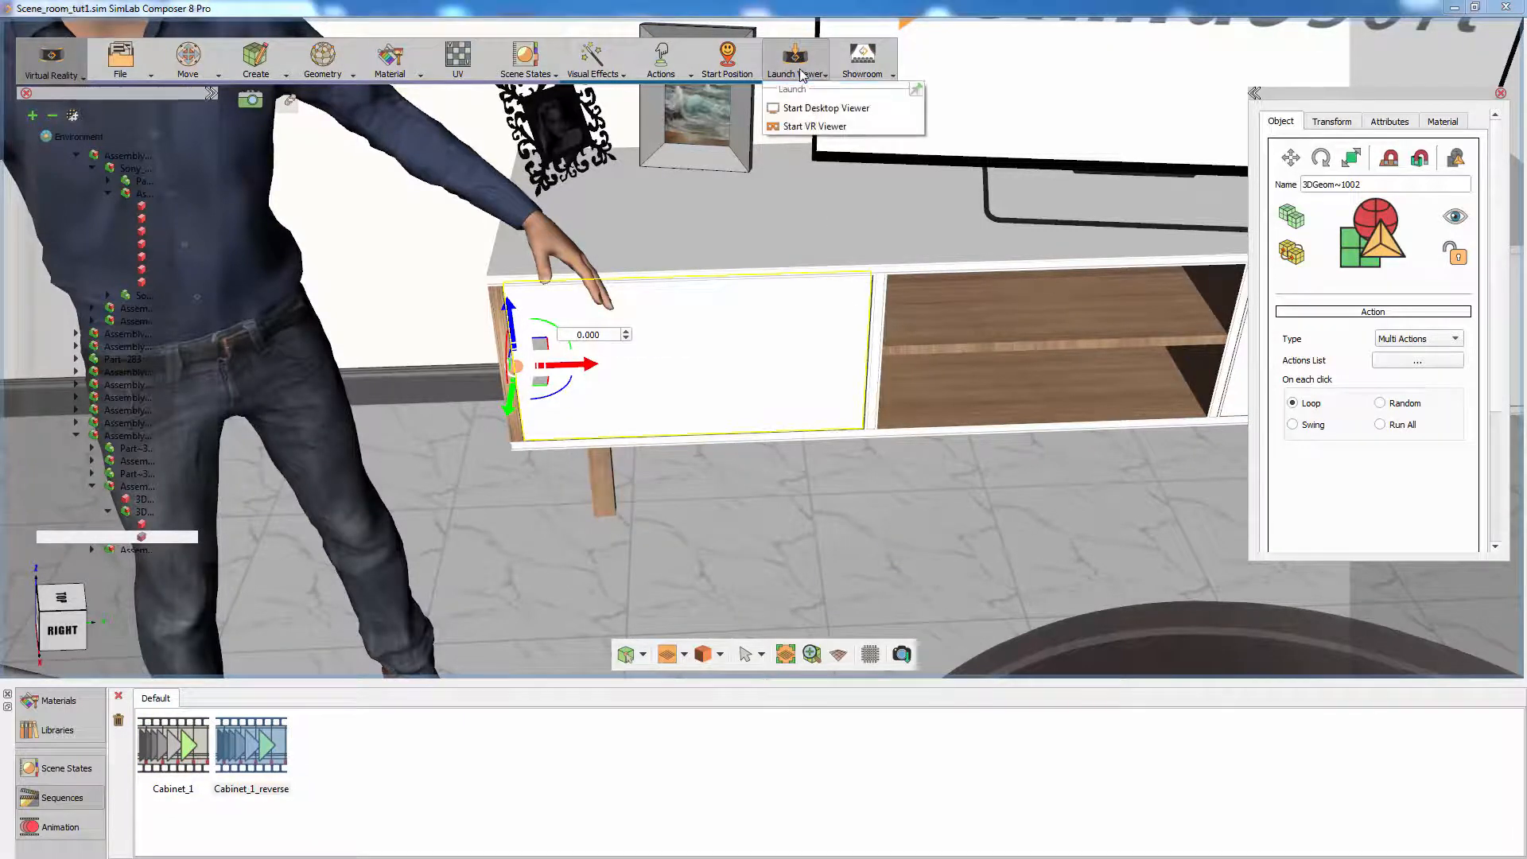
left_click(807, 108)
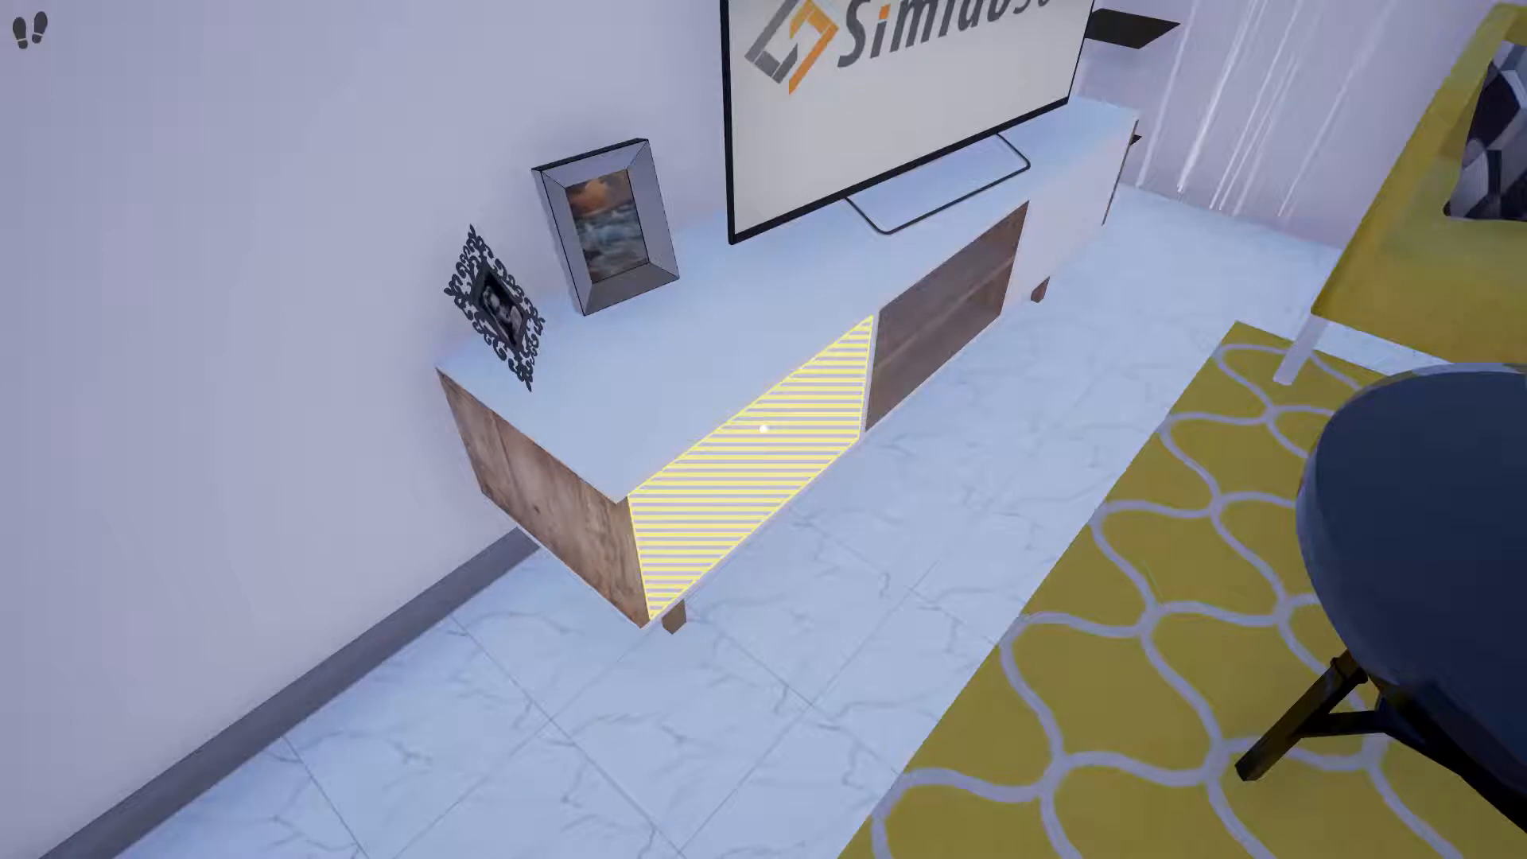
left_click(764, 430)
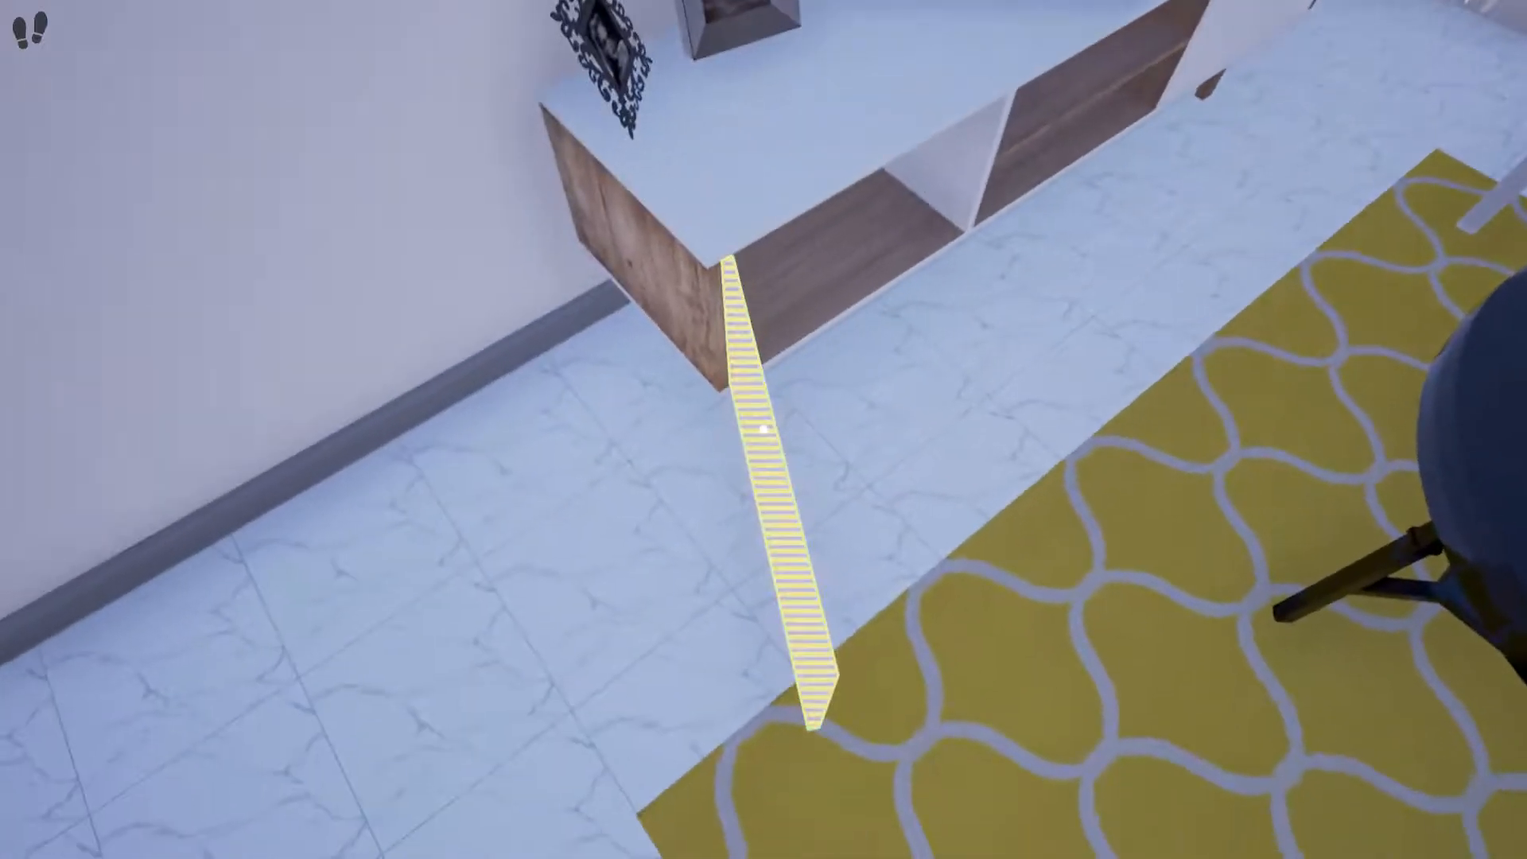
left_click(764, 429)
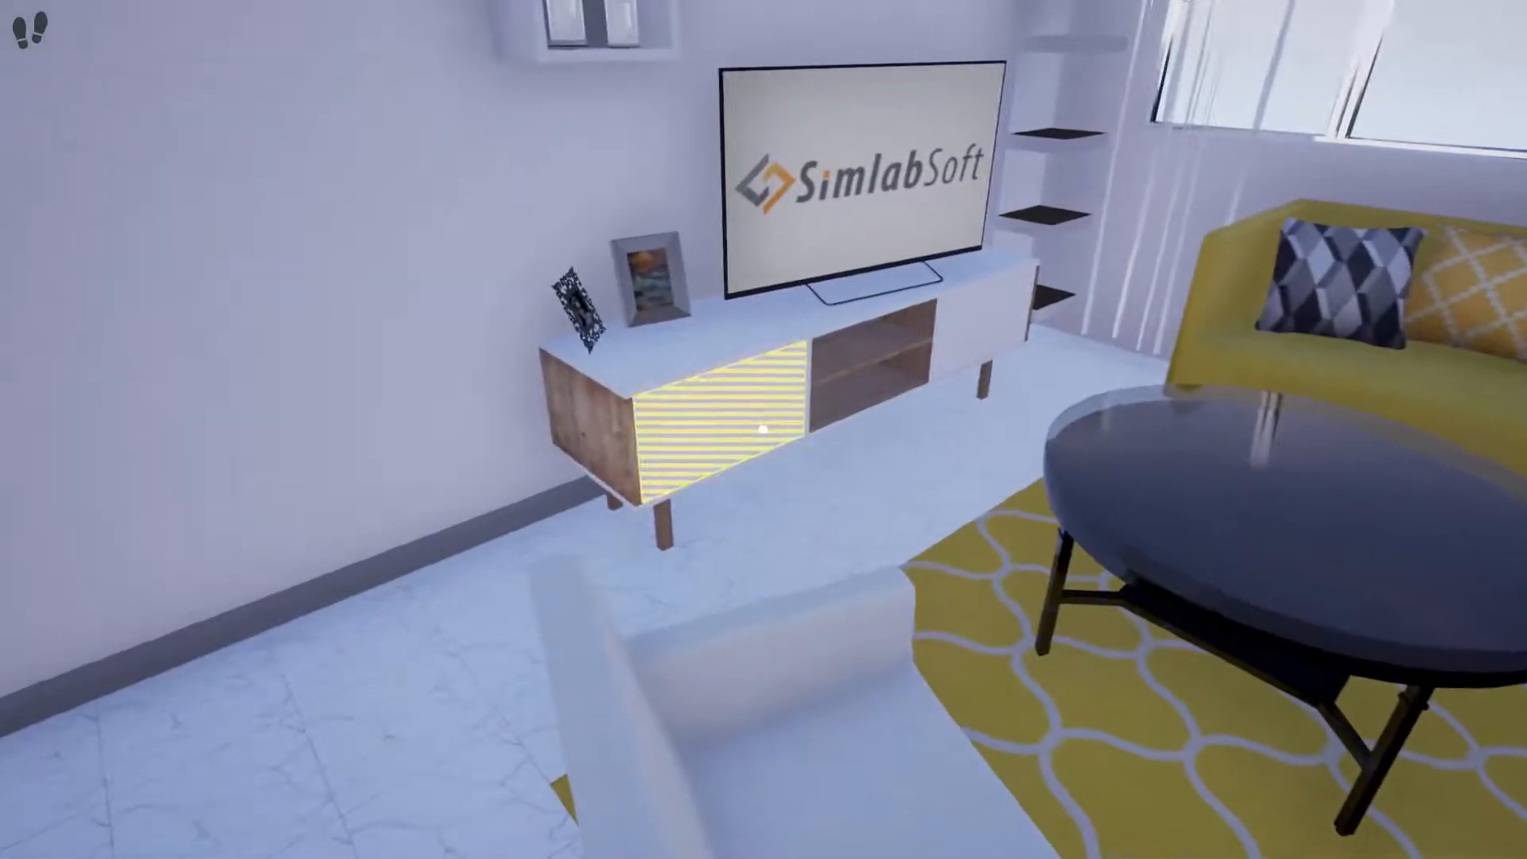
left_click(762, 429)
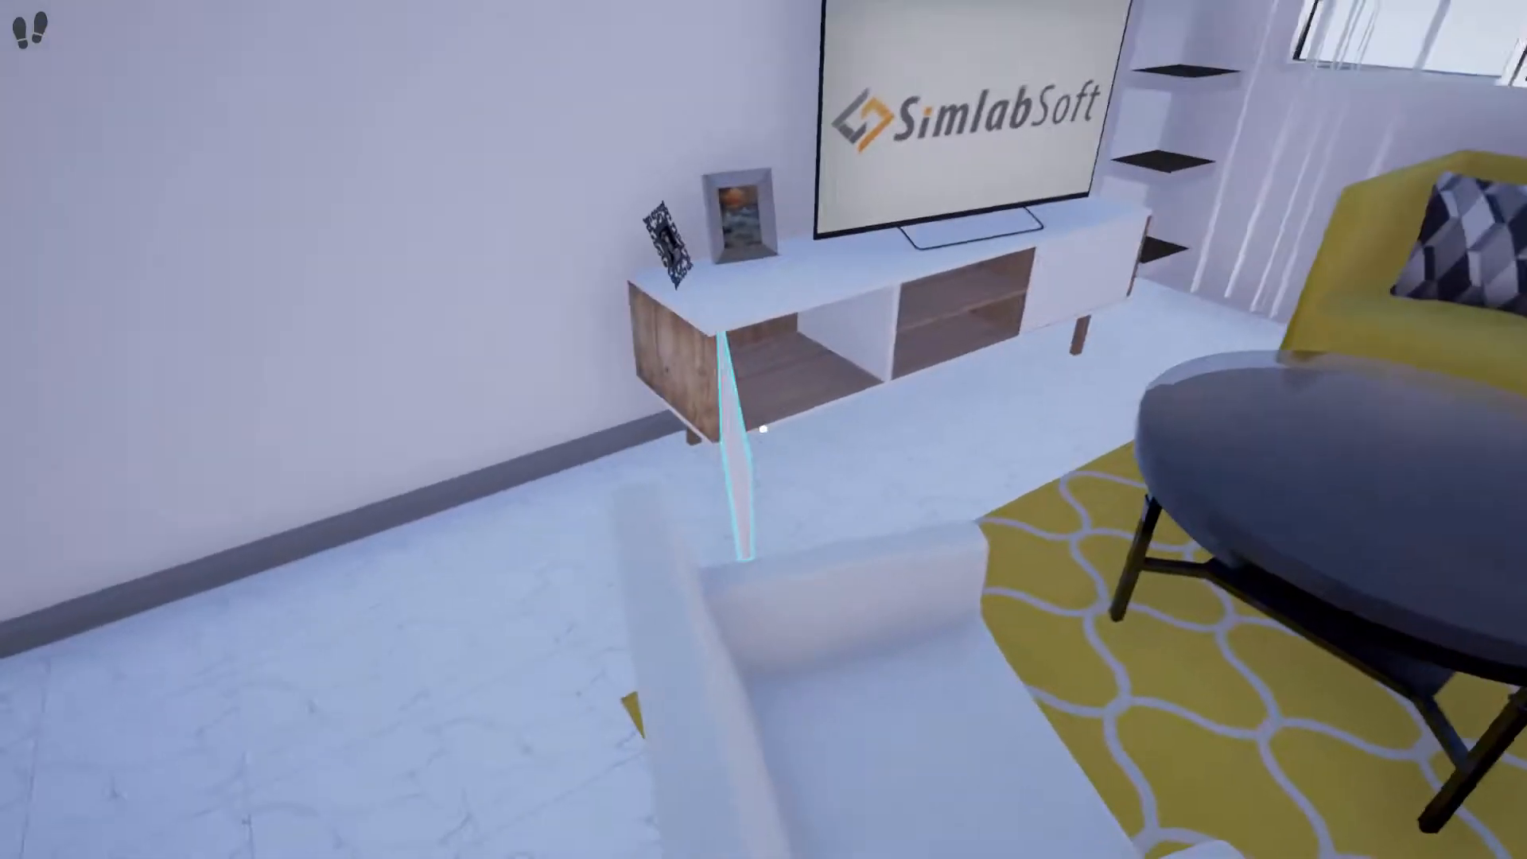
left_click(762, 430)
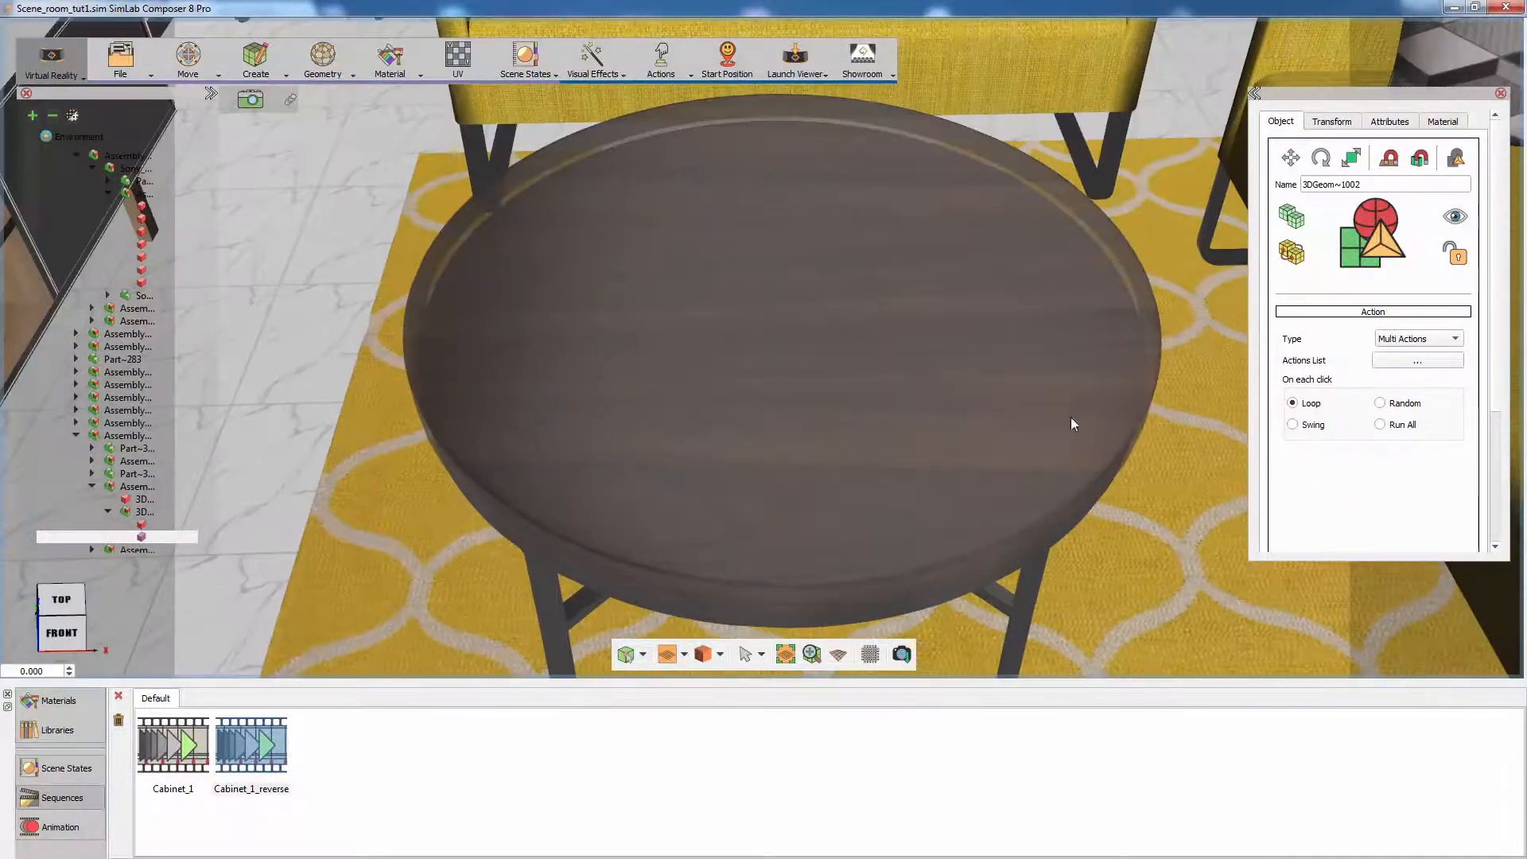
Capture a scene state from the selection of both yellow sofas, including only materials
middle_click_drag(1070, 417, 669, 456)
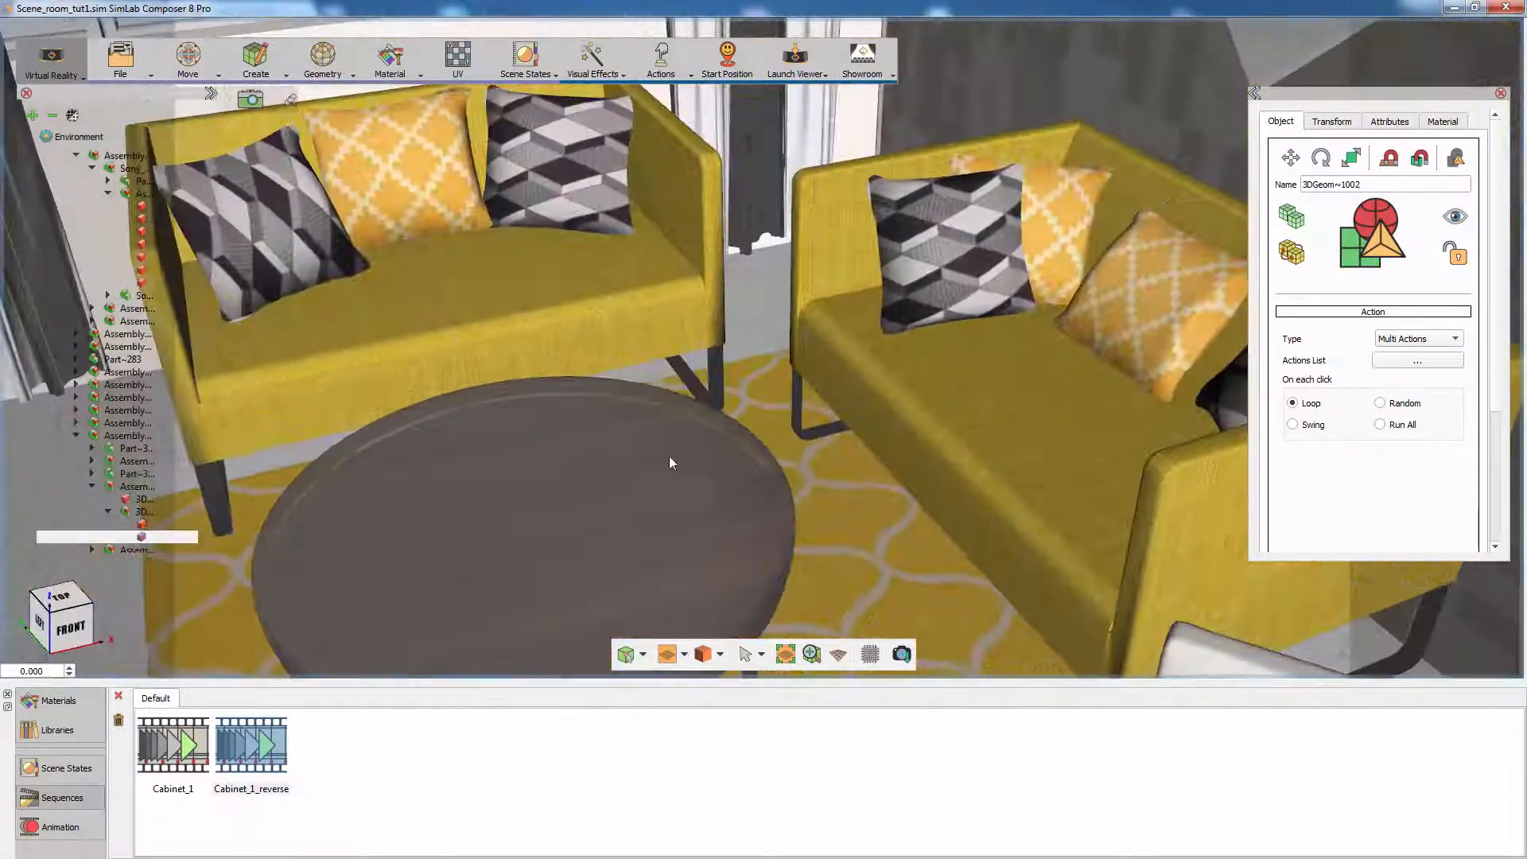
left_click(871, 380)
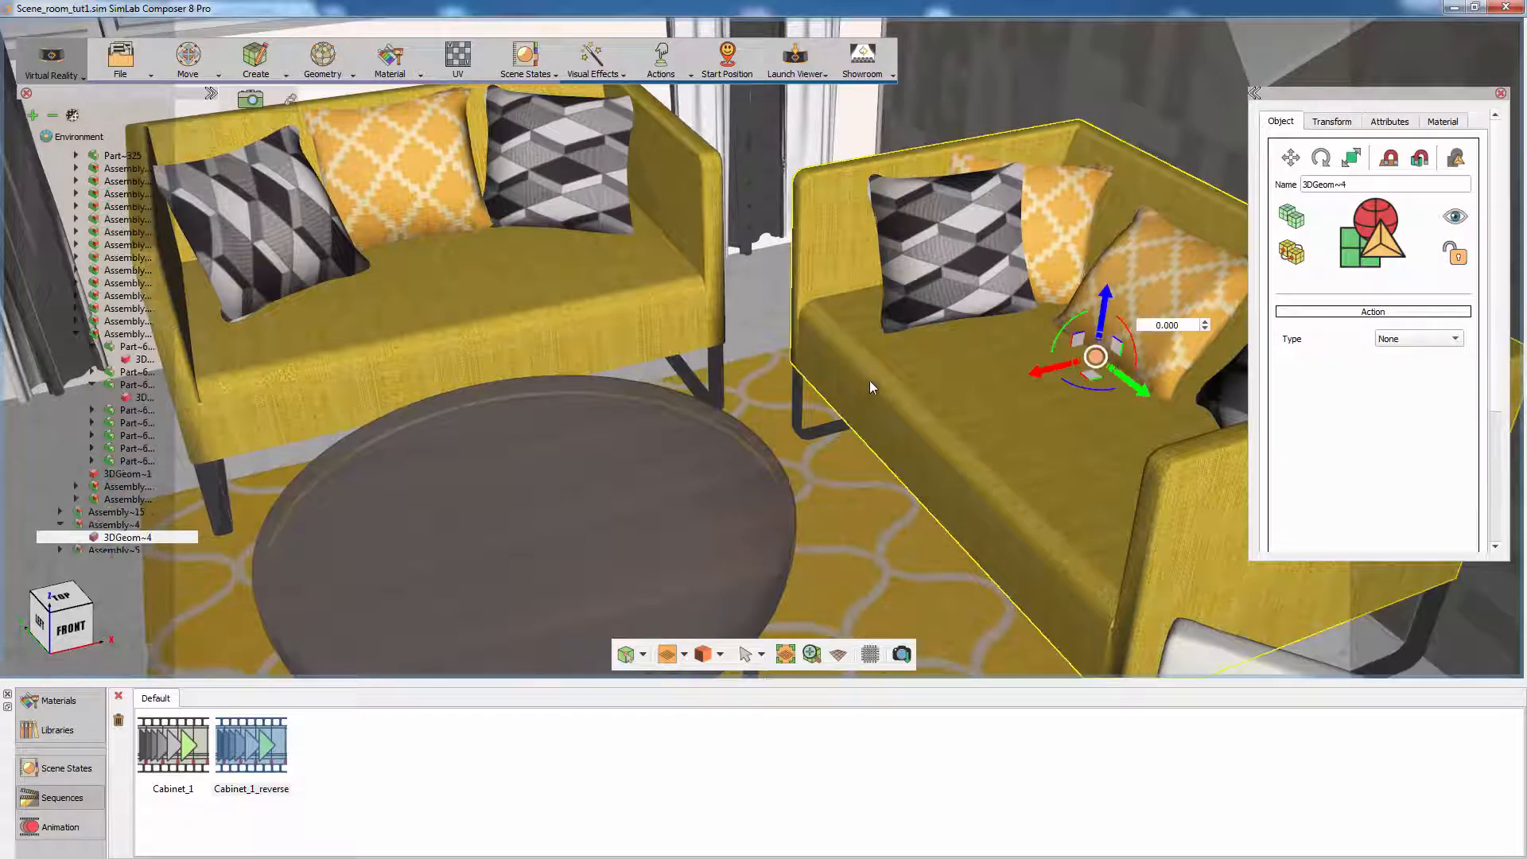
left_click(620, 324, "ctrl")
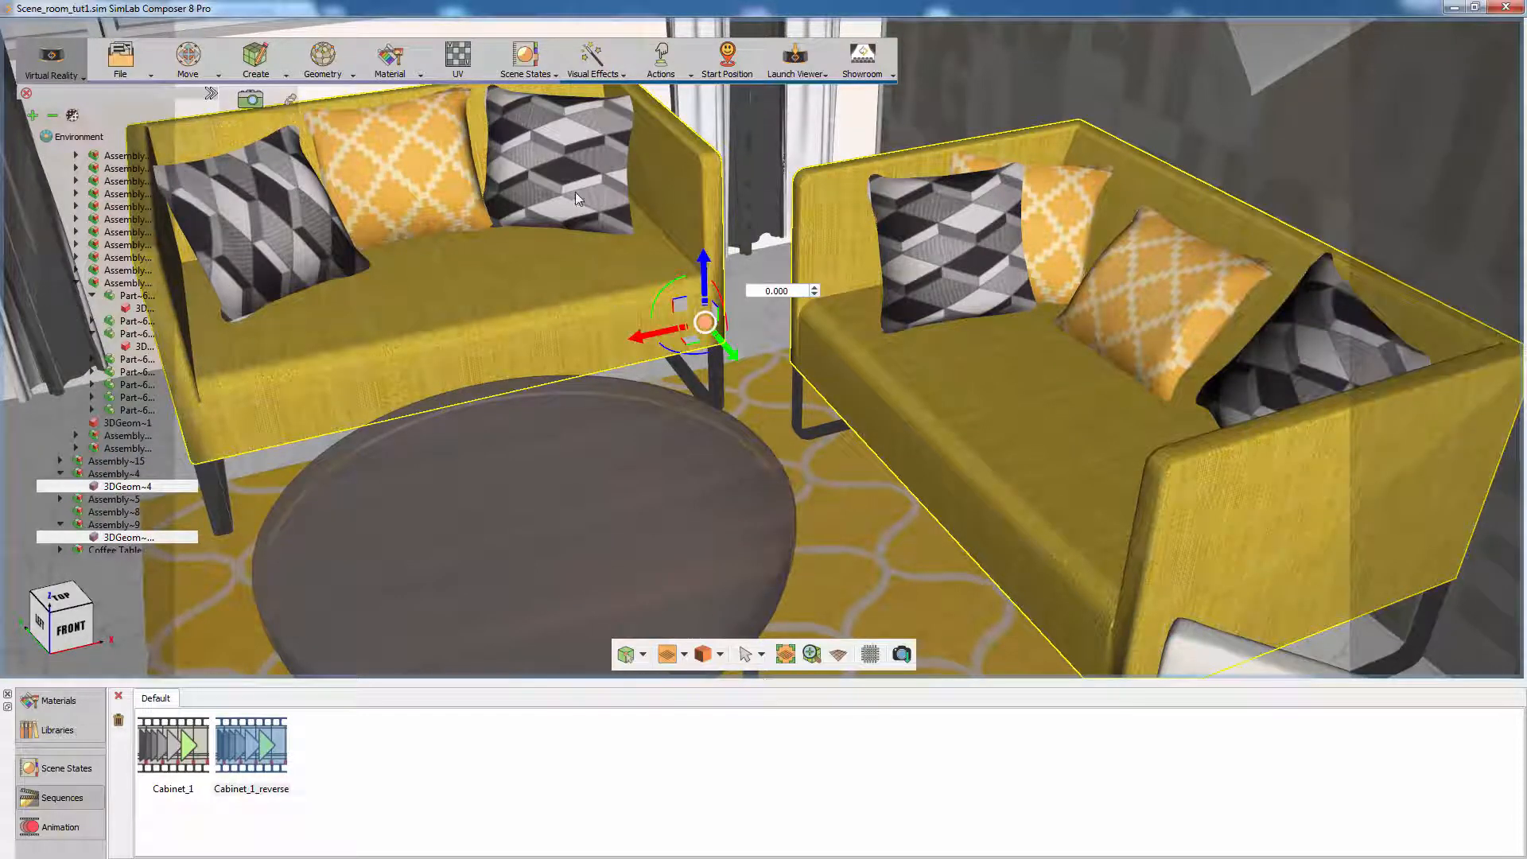
left_click(525, 56)
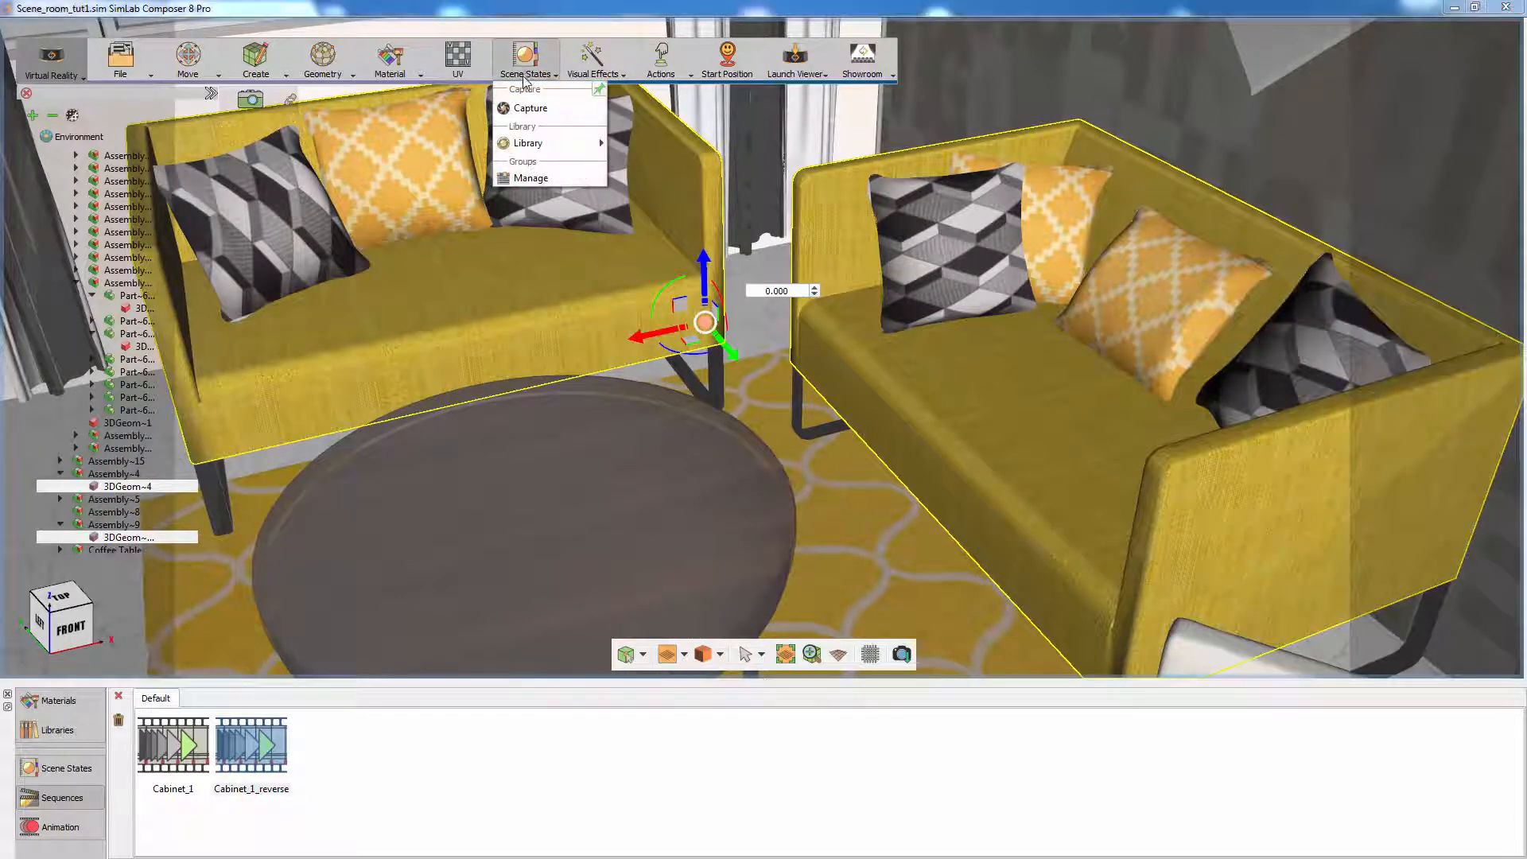
left_click(528, 111)
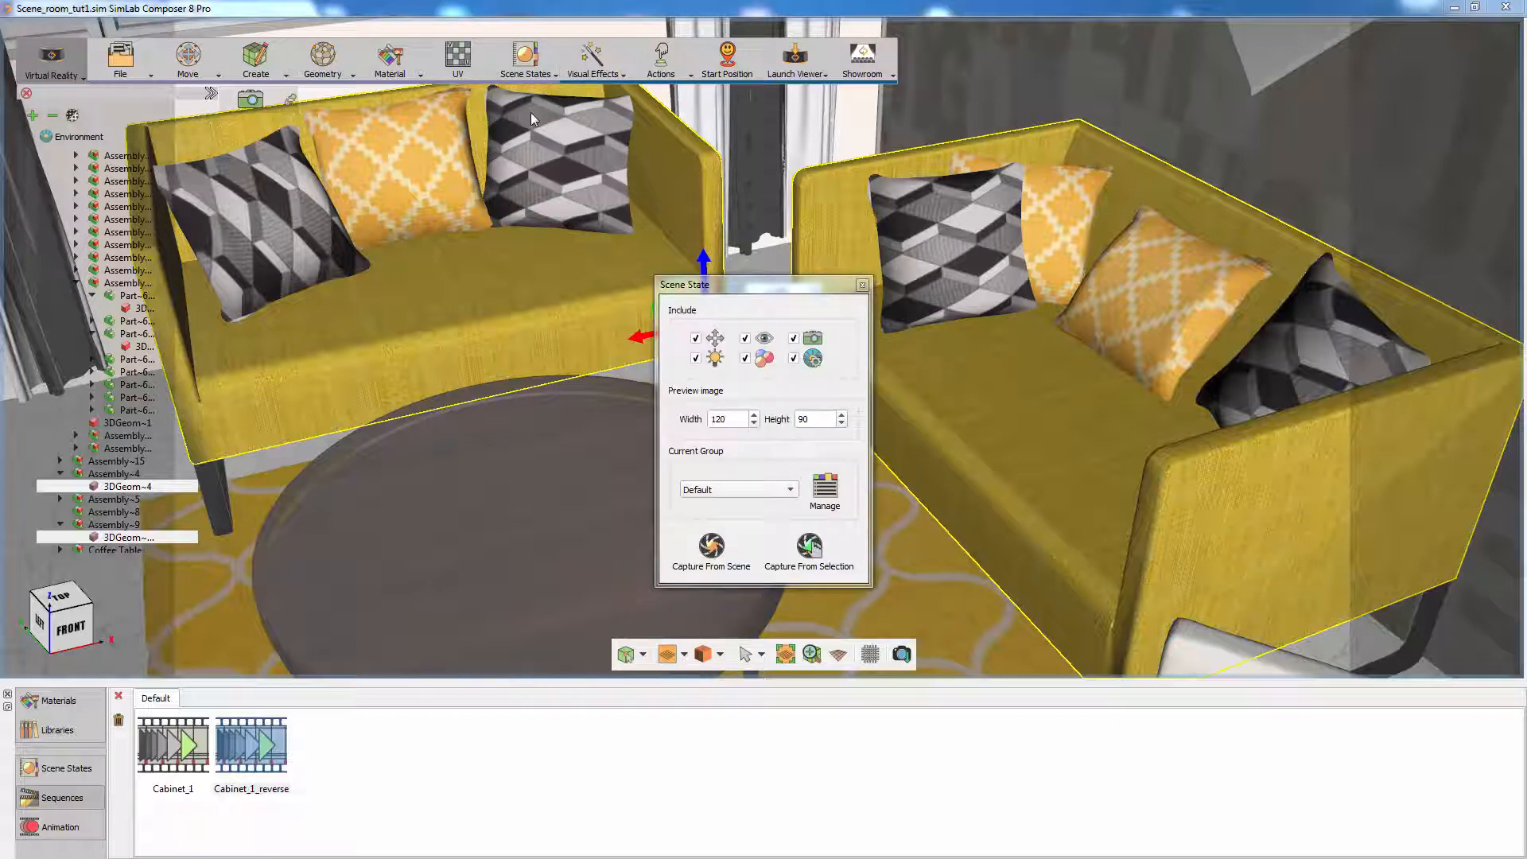
left_click(696, 359)
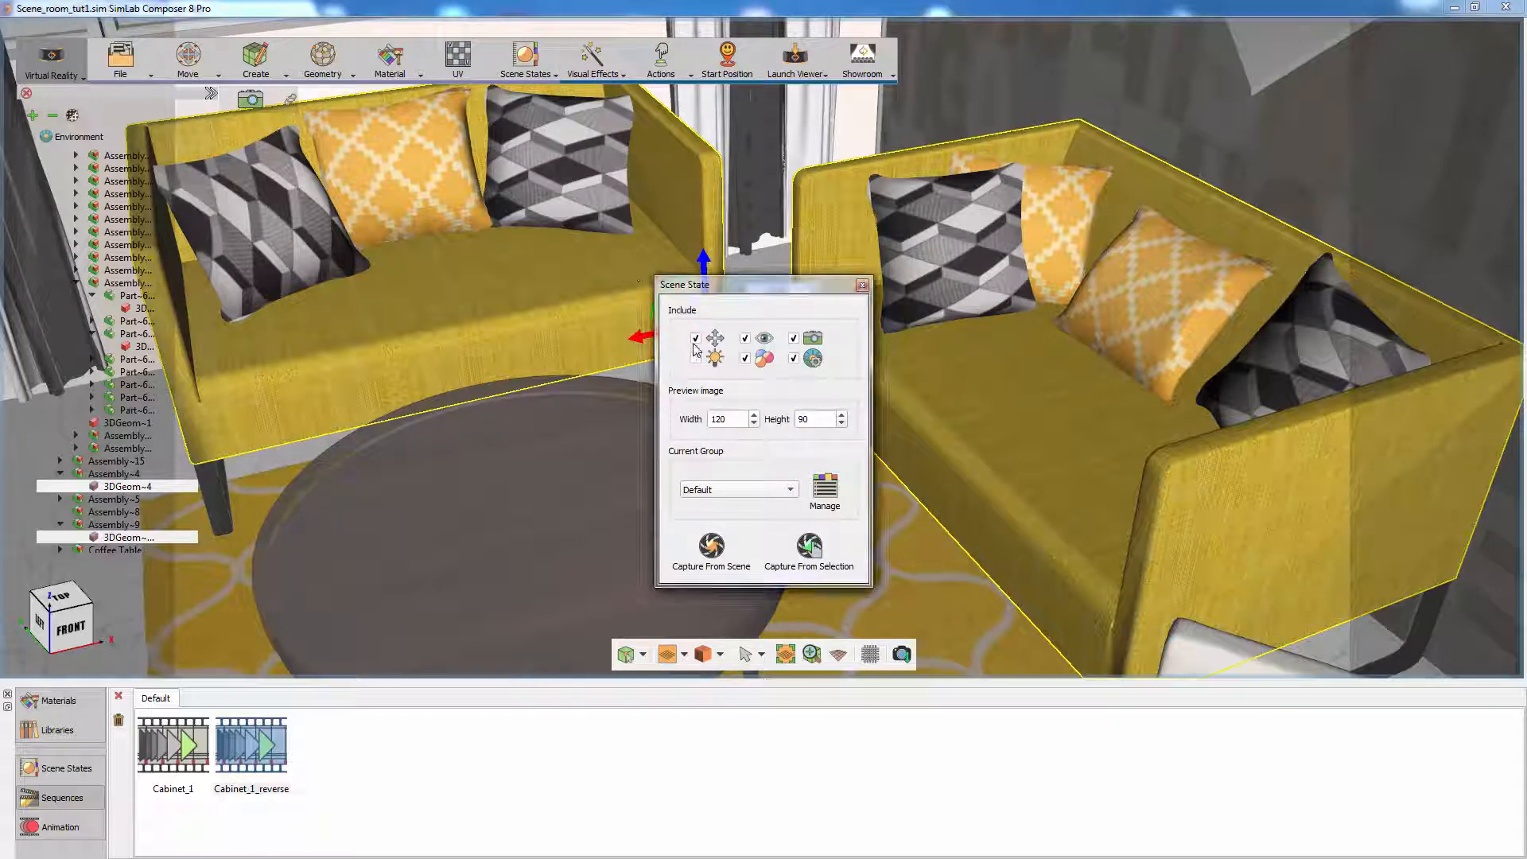
left_click(695, 338)
left_click(745, 338)
left_click(793, 339)
left_click(793, 359)
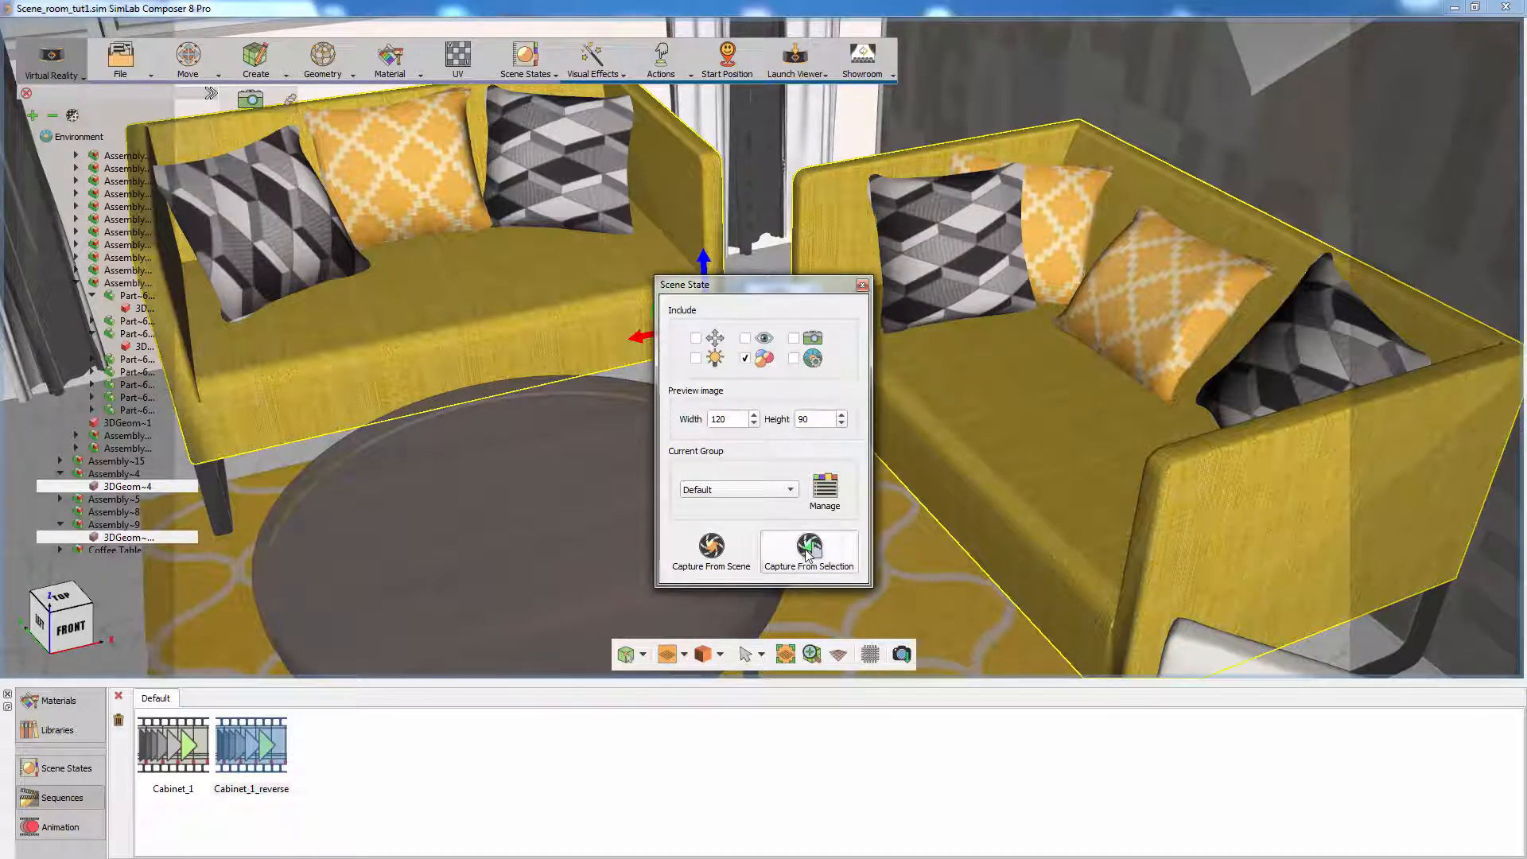
left_click_drag(910, 548, 899, 559)
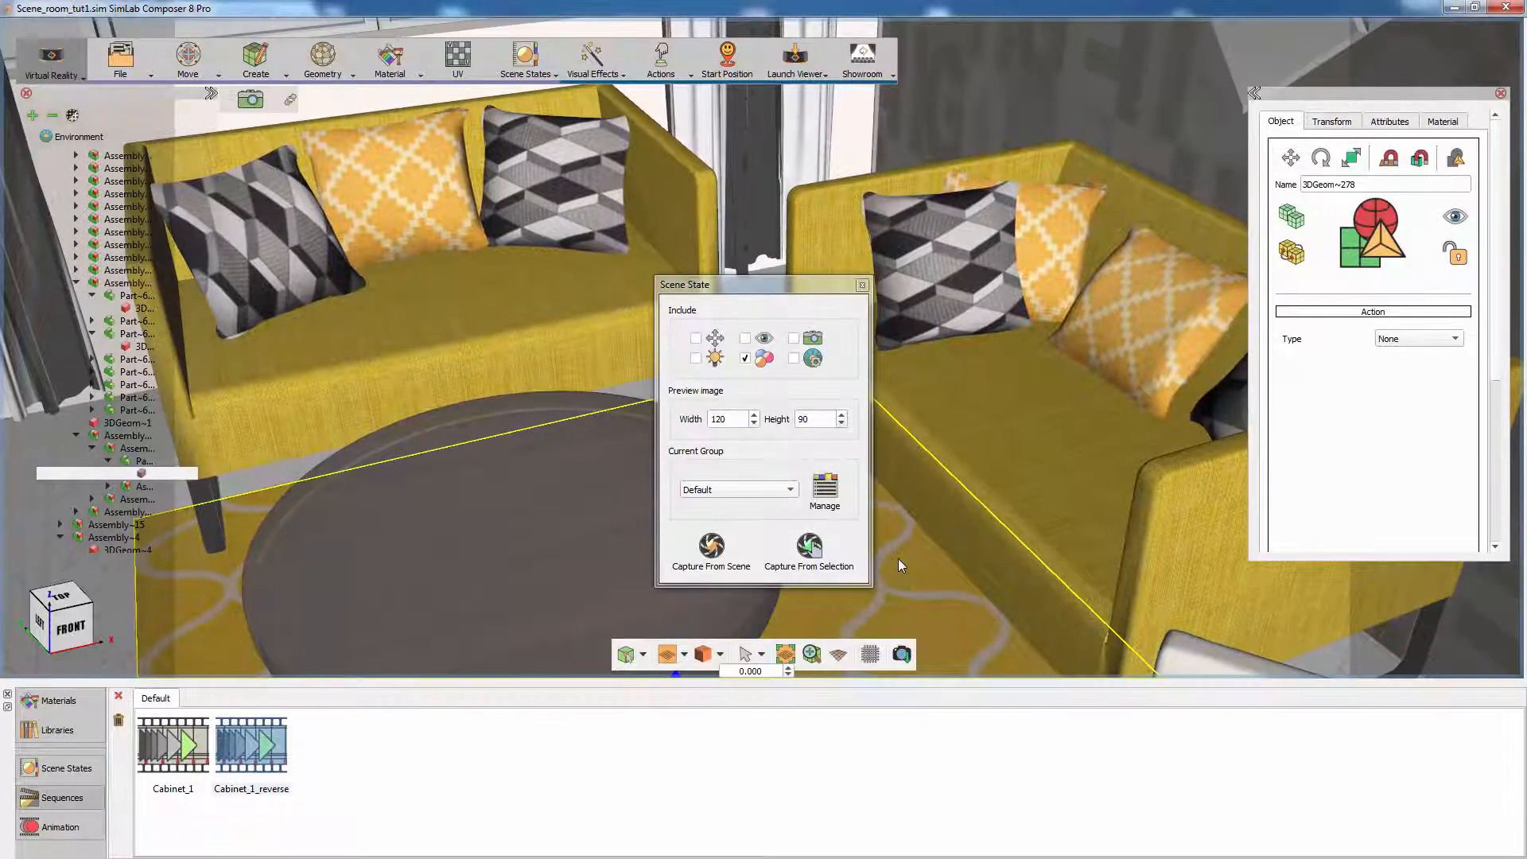
Apply the dark blue material from the General cloth library to the sofas and select both of them
left_click(82, 703)
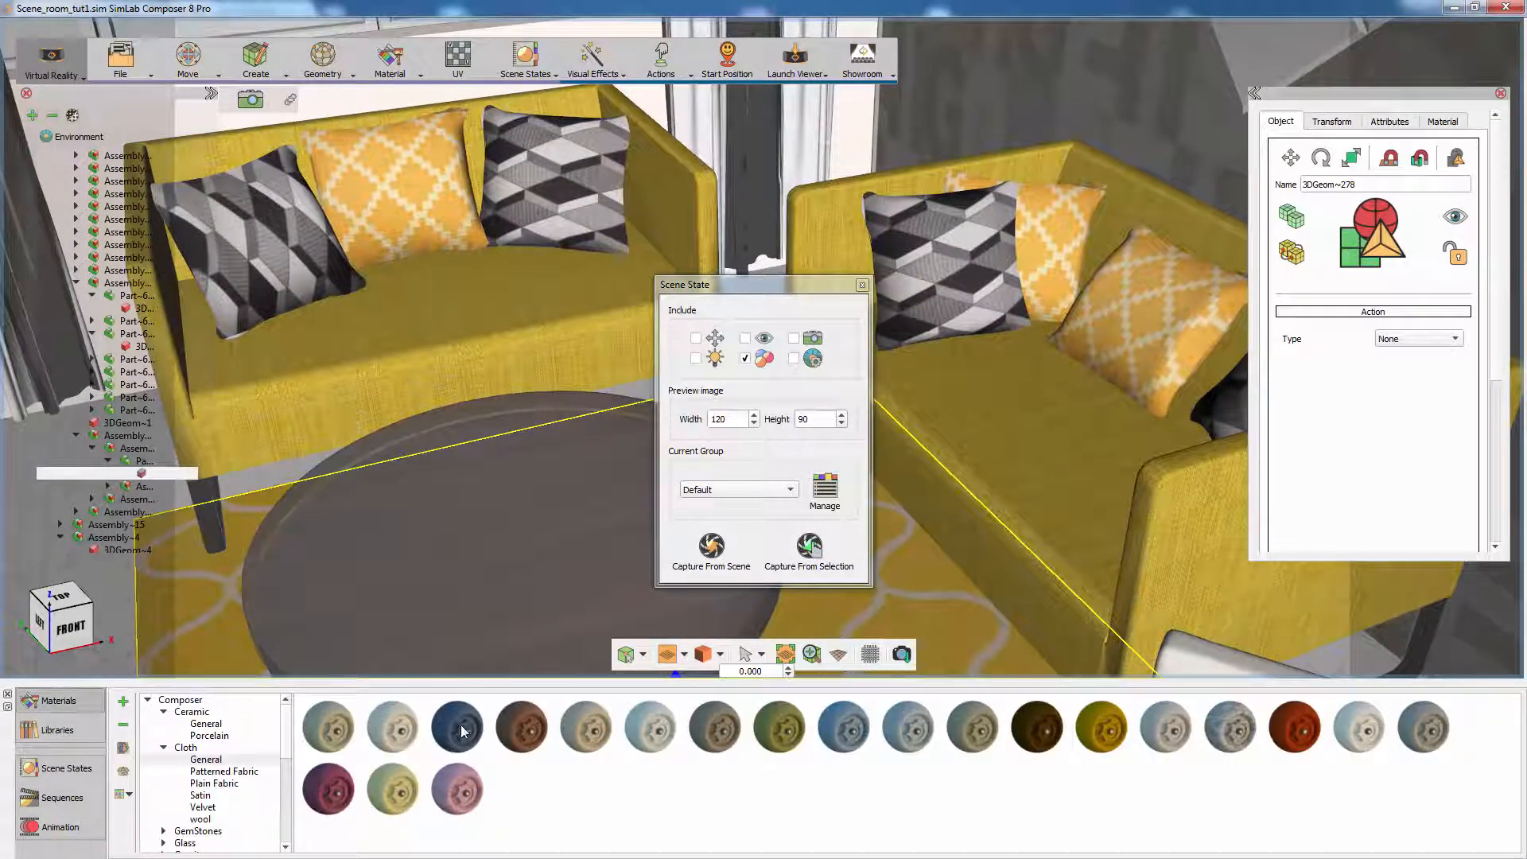
left_click_drag(462, 730, 1009, 438)
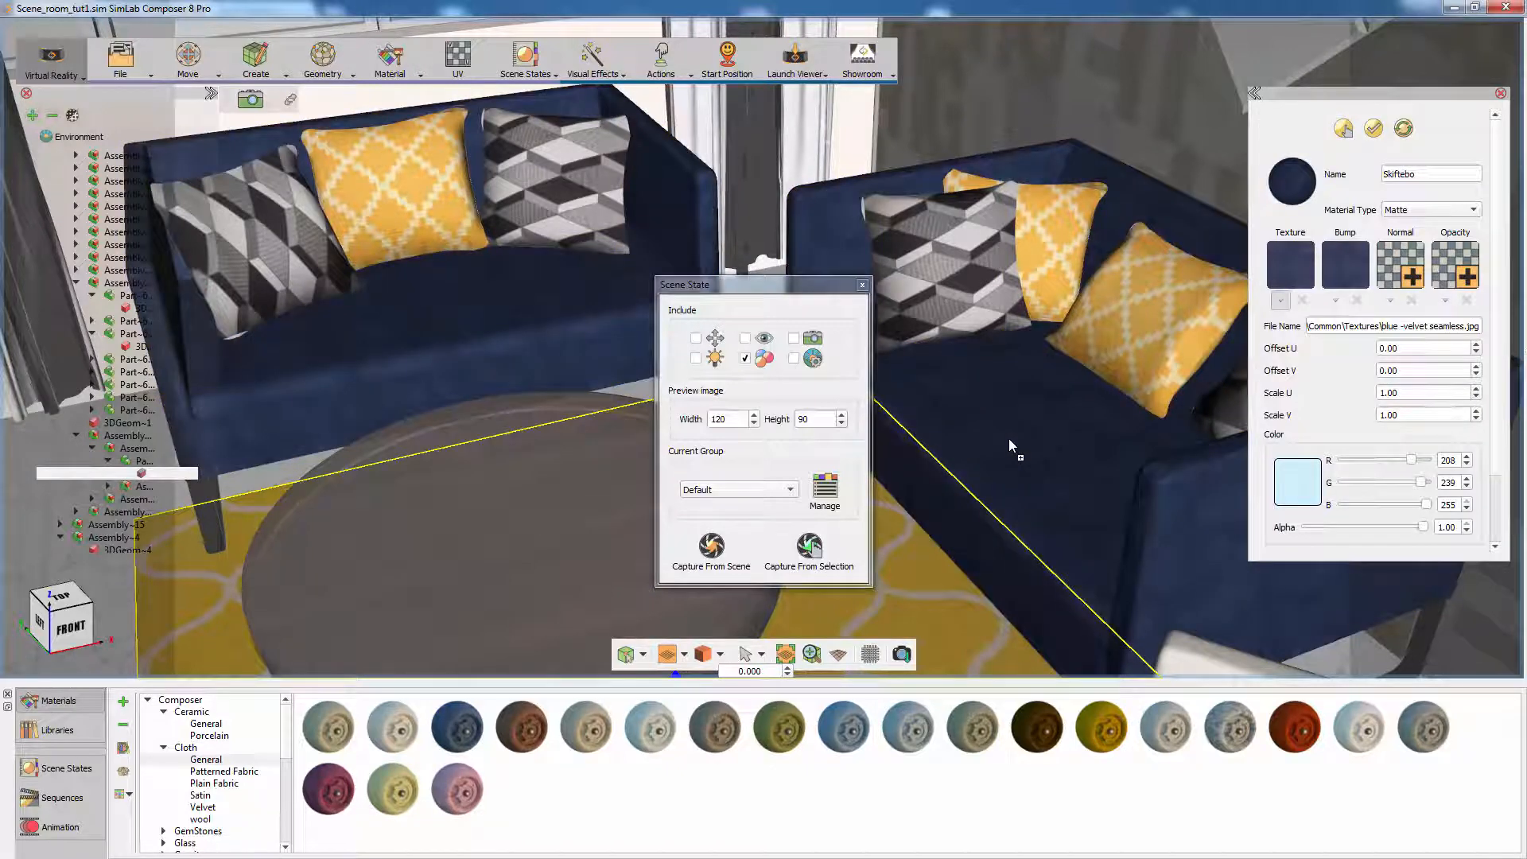
left_click(981, 443)
left_click(541, 325, "ctrl")
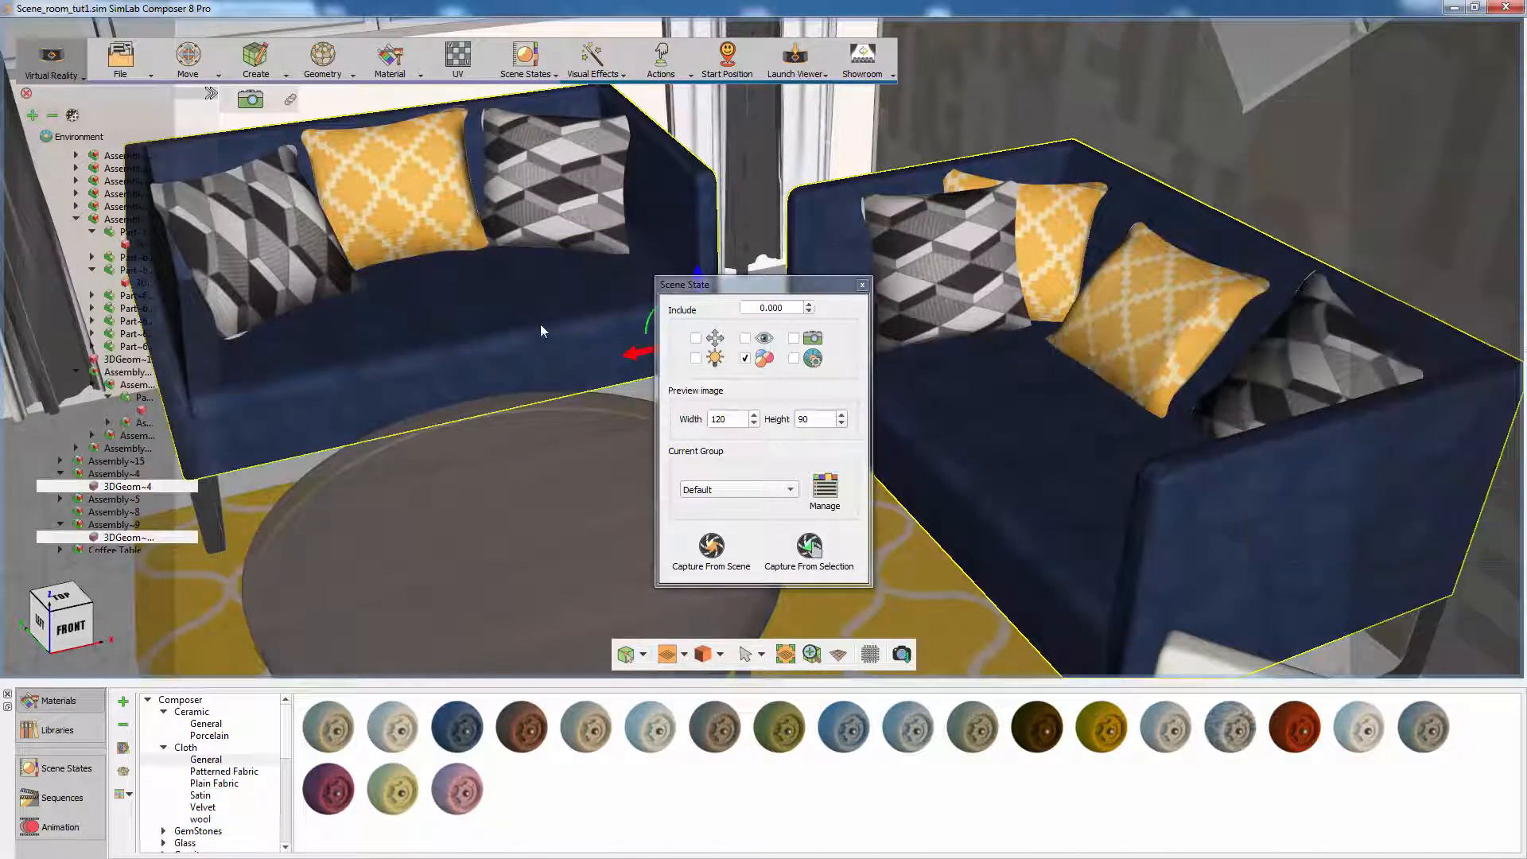
Capture a materials-only scene state from the selected blue sofas and try applying the yellow and blue states to the scene
left_click(793, 547)
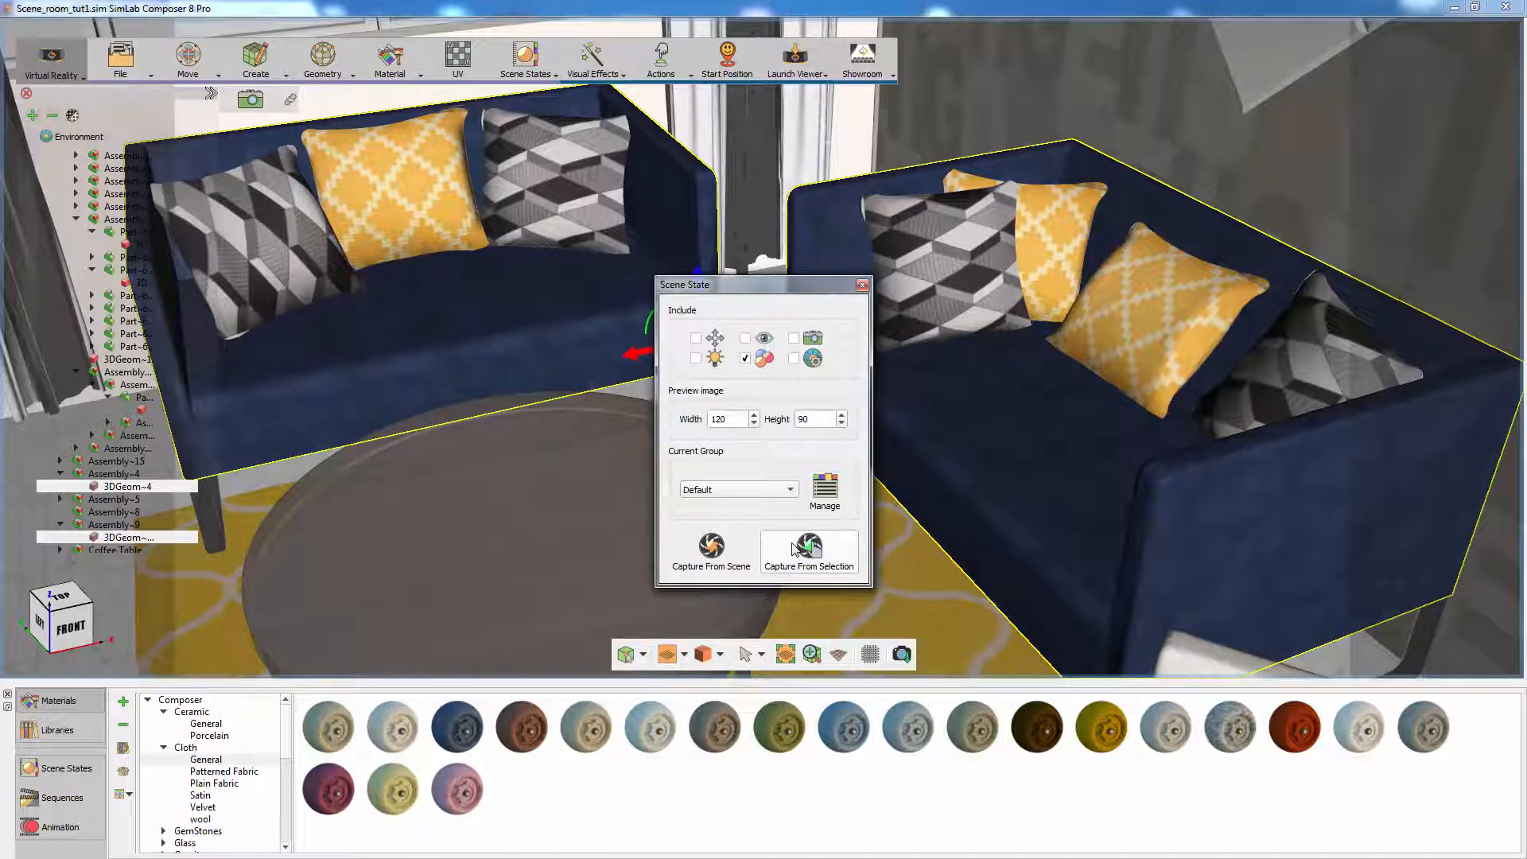
left_click(67, 769)
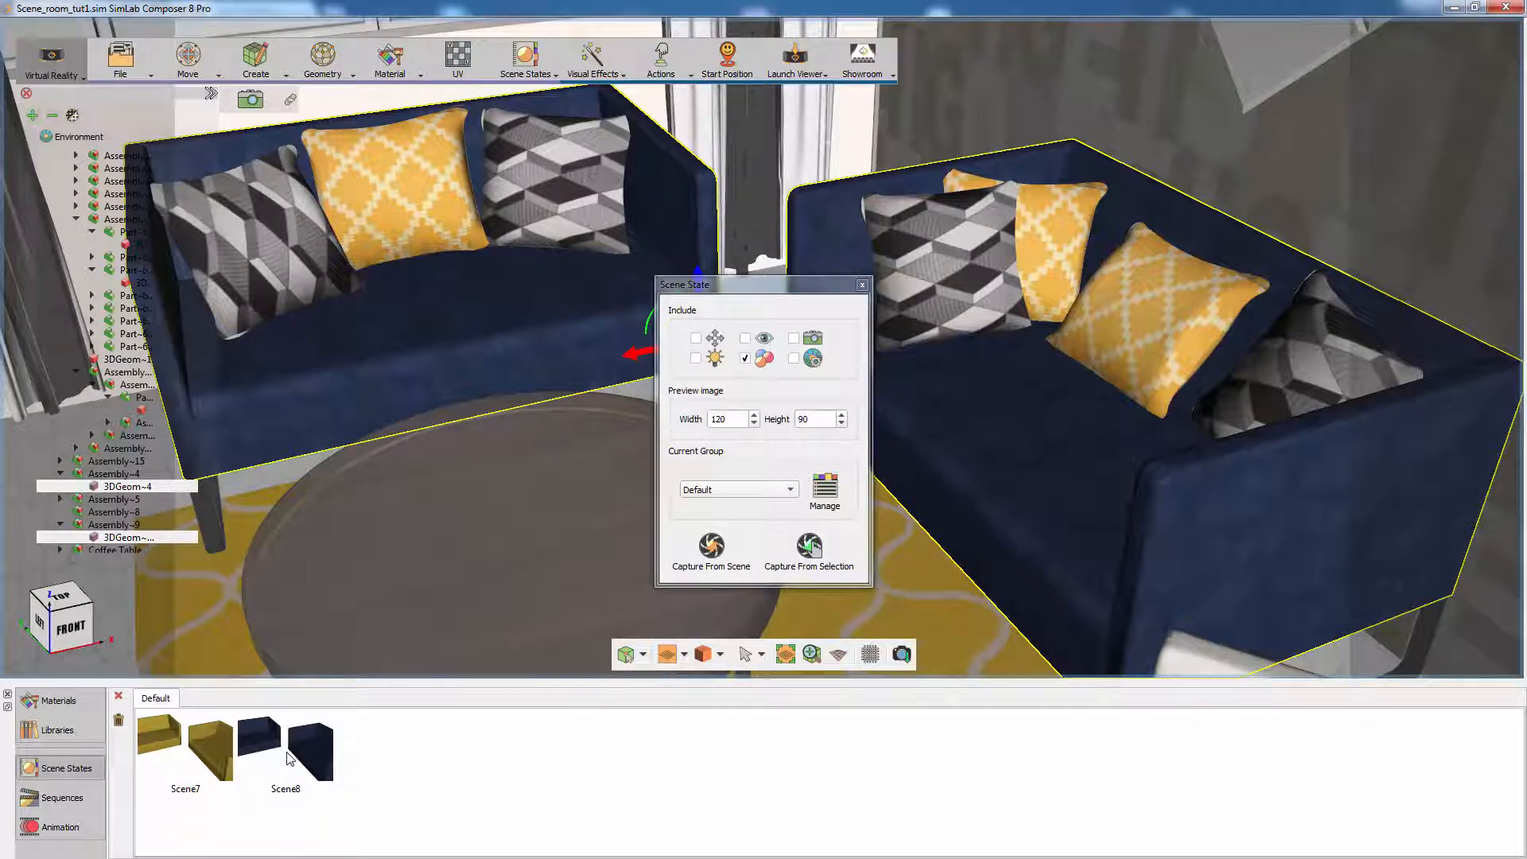
left_click_drag(205, 752, 335, 533)
left_click_drag(285, 736, 318, 575)
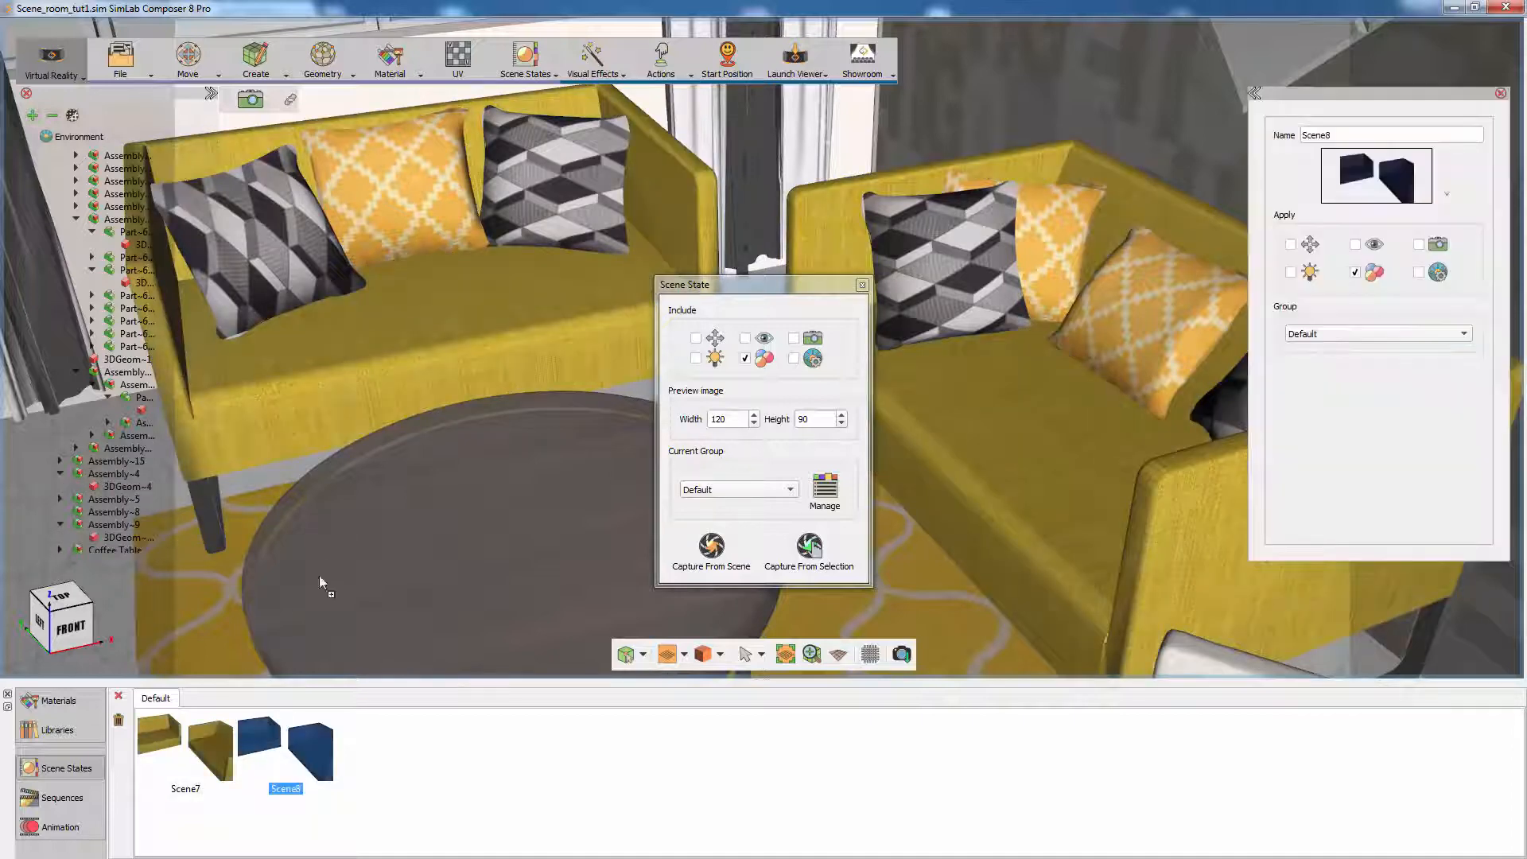
left_click_drag(342, 507, 342, 507)
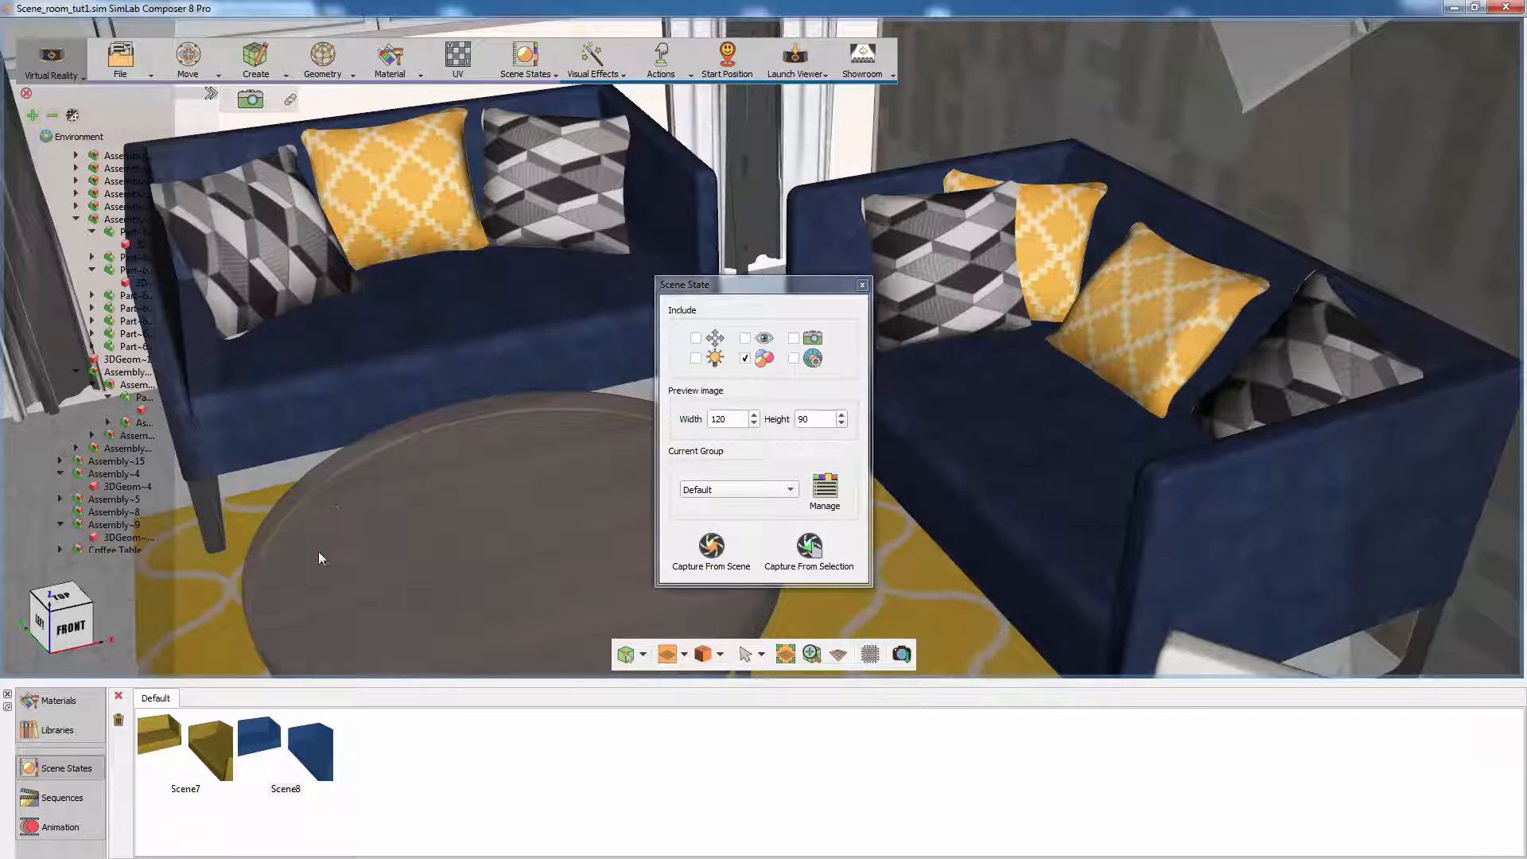
Rename the yellow sofa scene state as Yellow and the blue one as Blue, and dismiss the scene state capture dialog
left_click(205, 744)
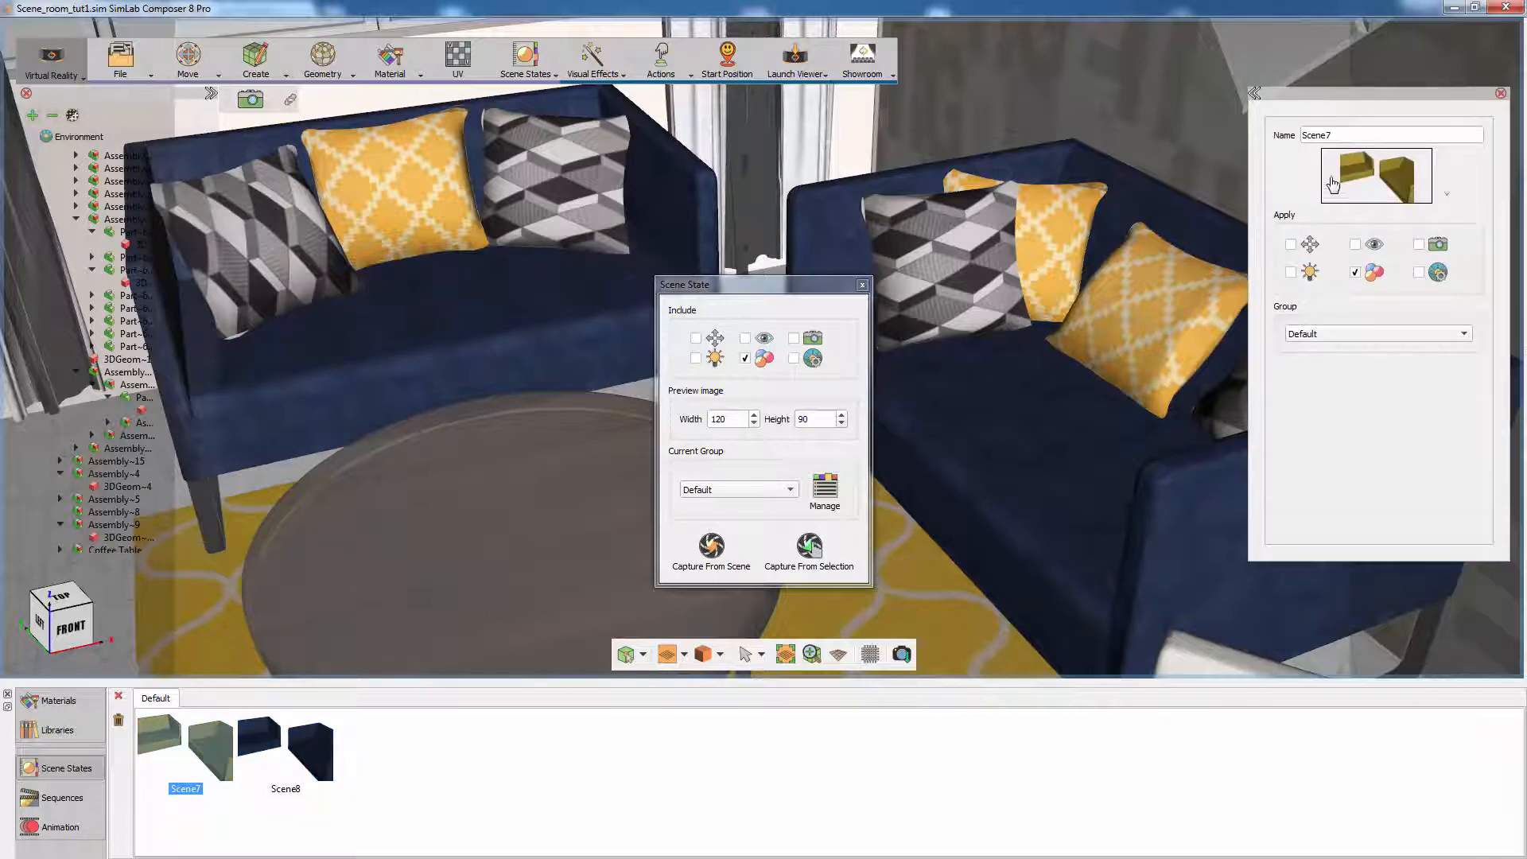
left_click_drag(1345, 136, 1298, 137)
type("Yellow")
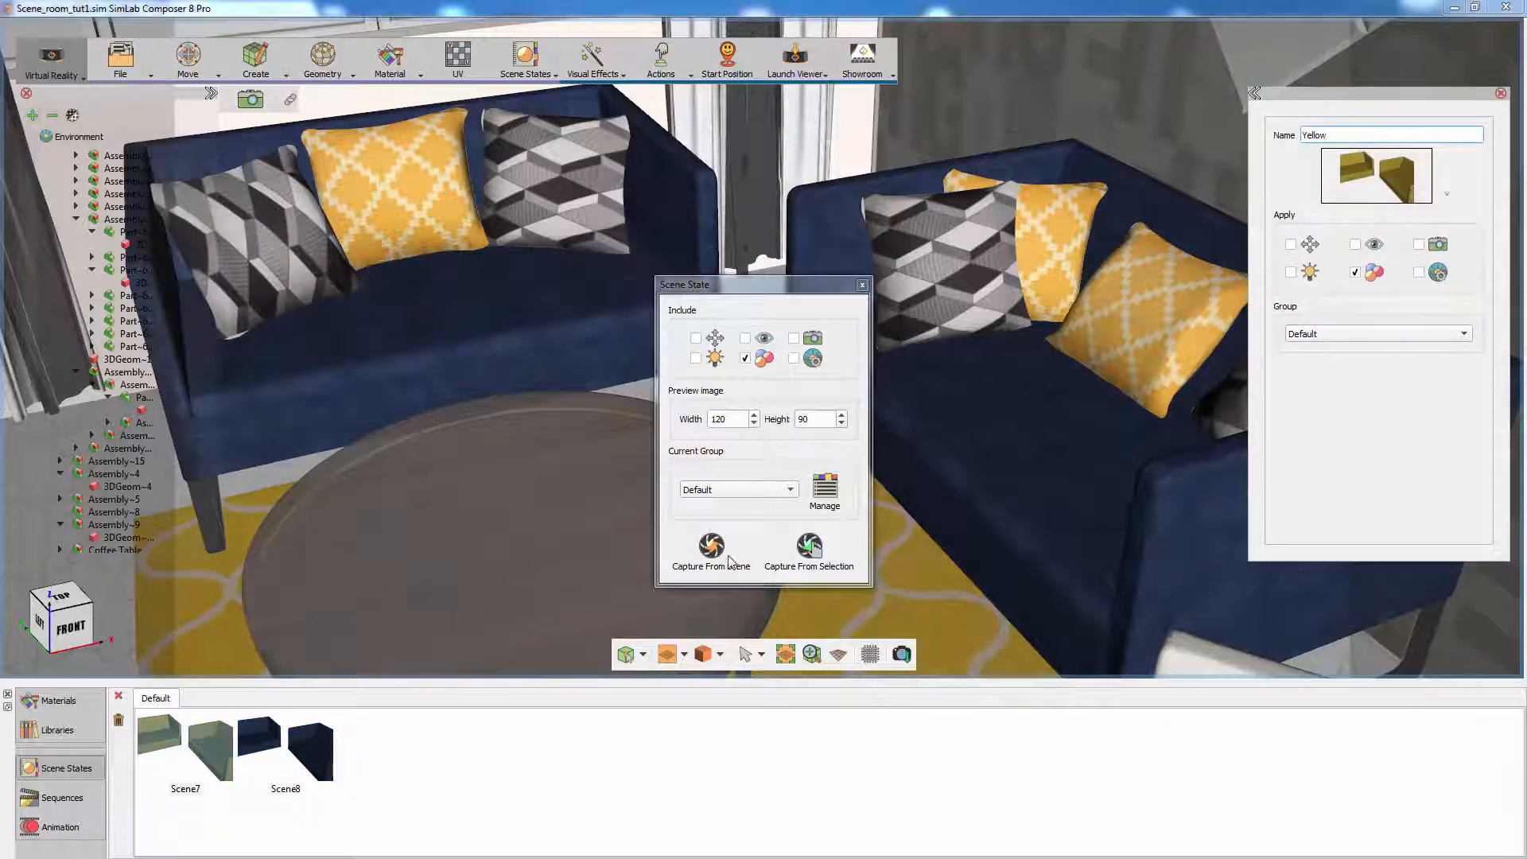
left_click(307, 748)
left_click_drag(1362, 134, 1293, 135)
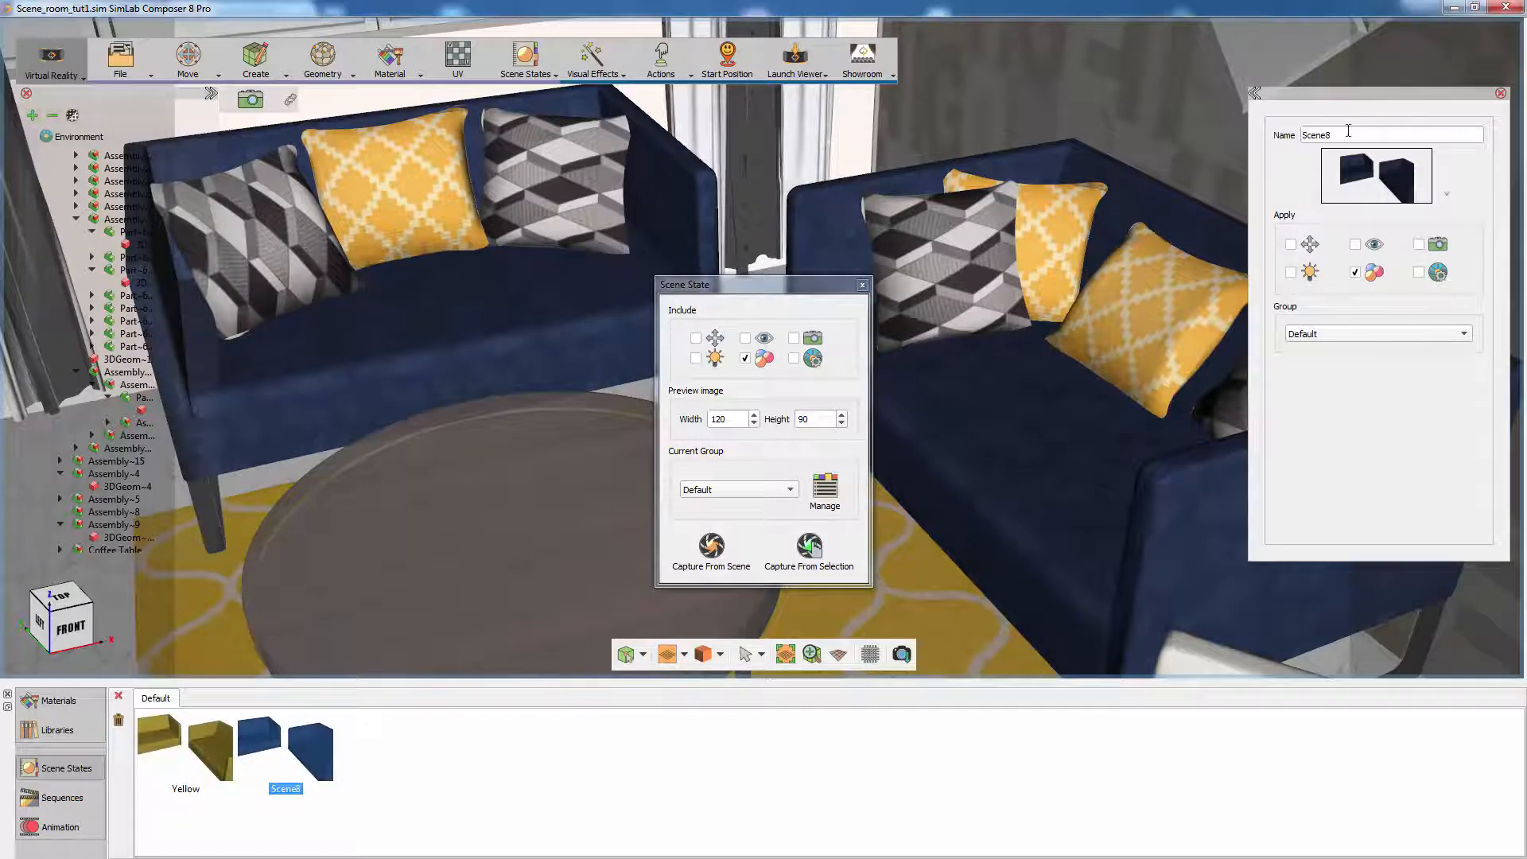
type("Blue")
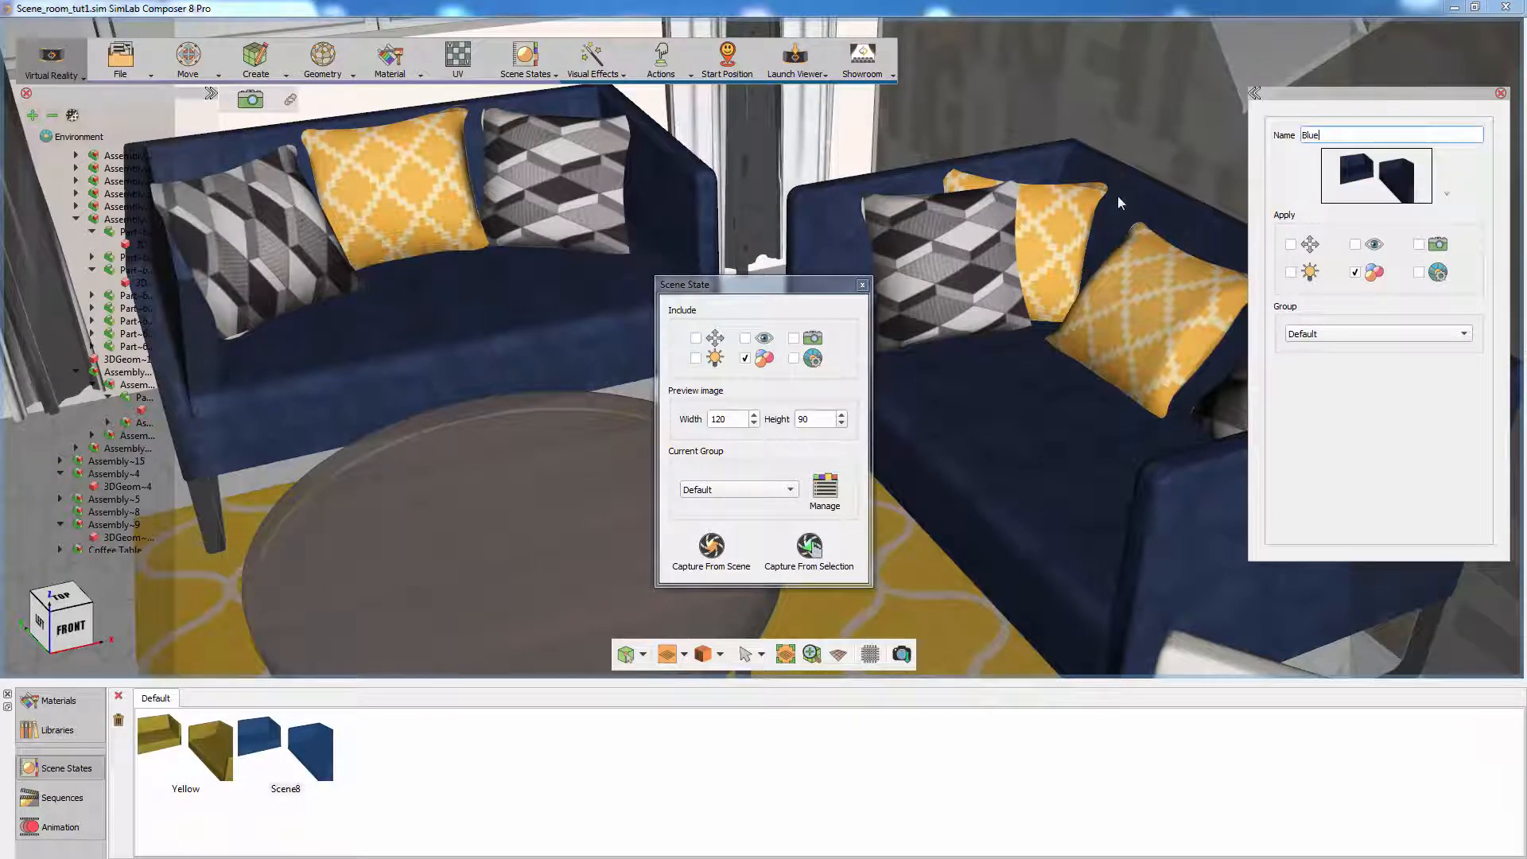
left_click(862, 285)
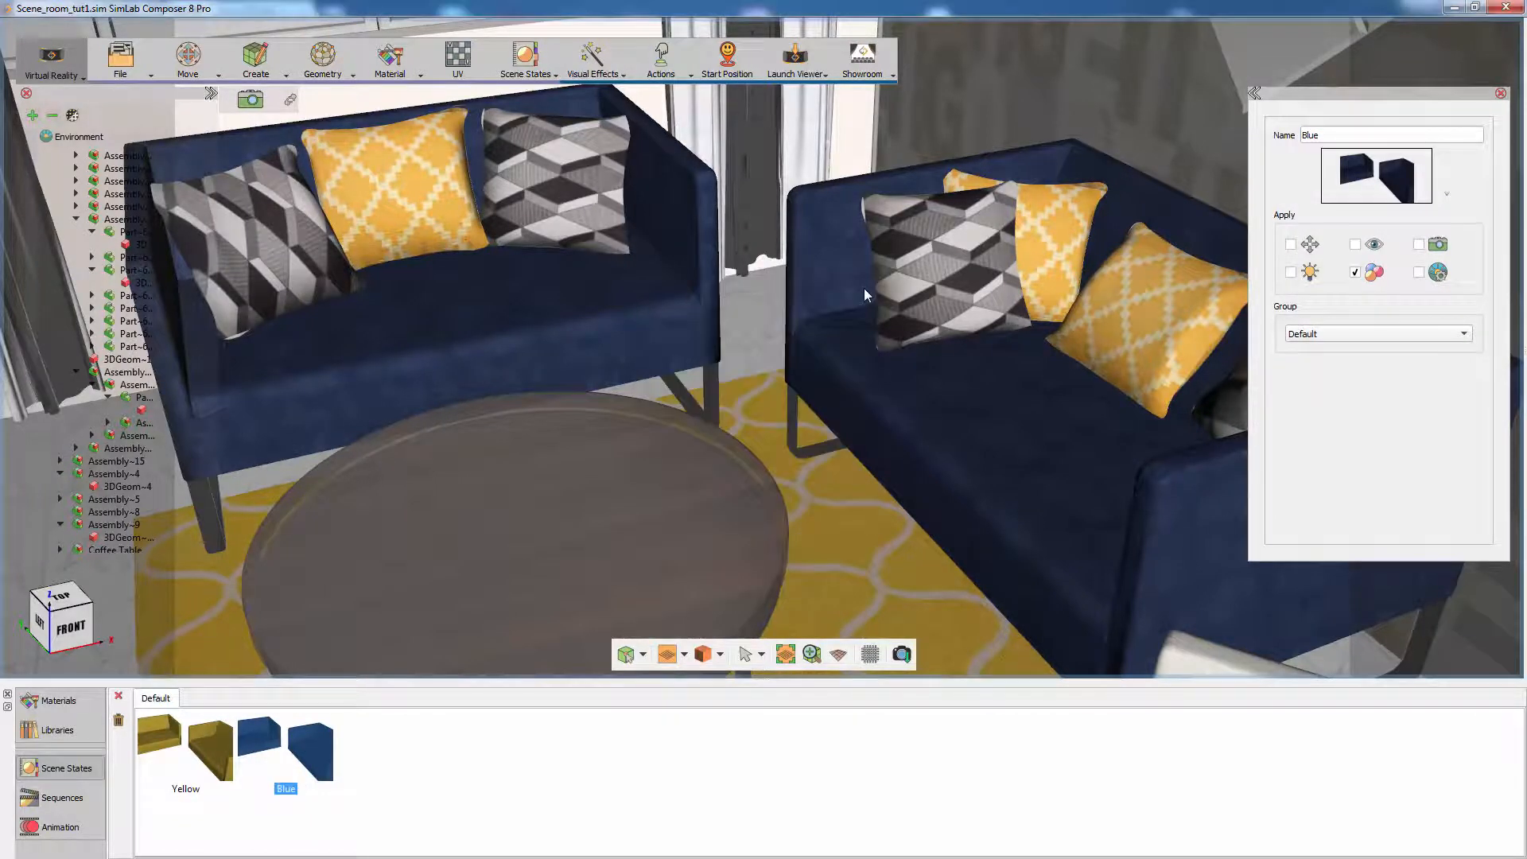
Select the sofa assembly, set its action type to Multi Actions and open its actions list
left_click(949, 408)
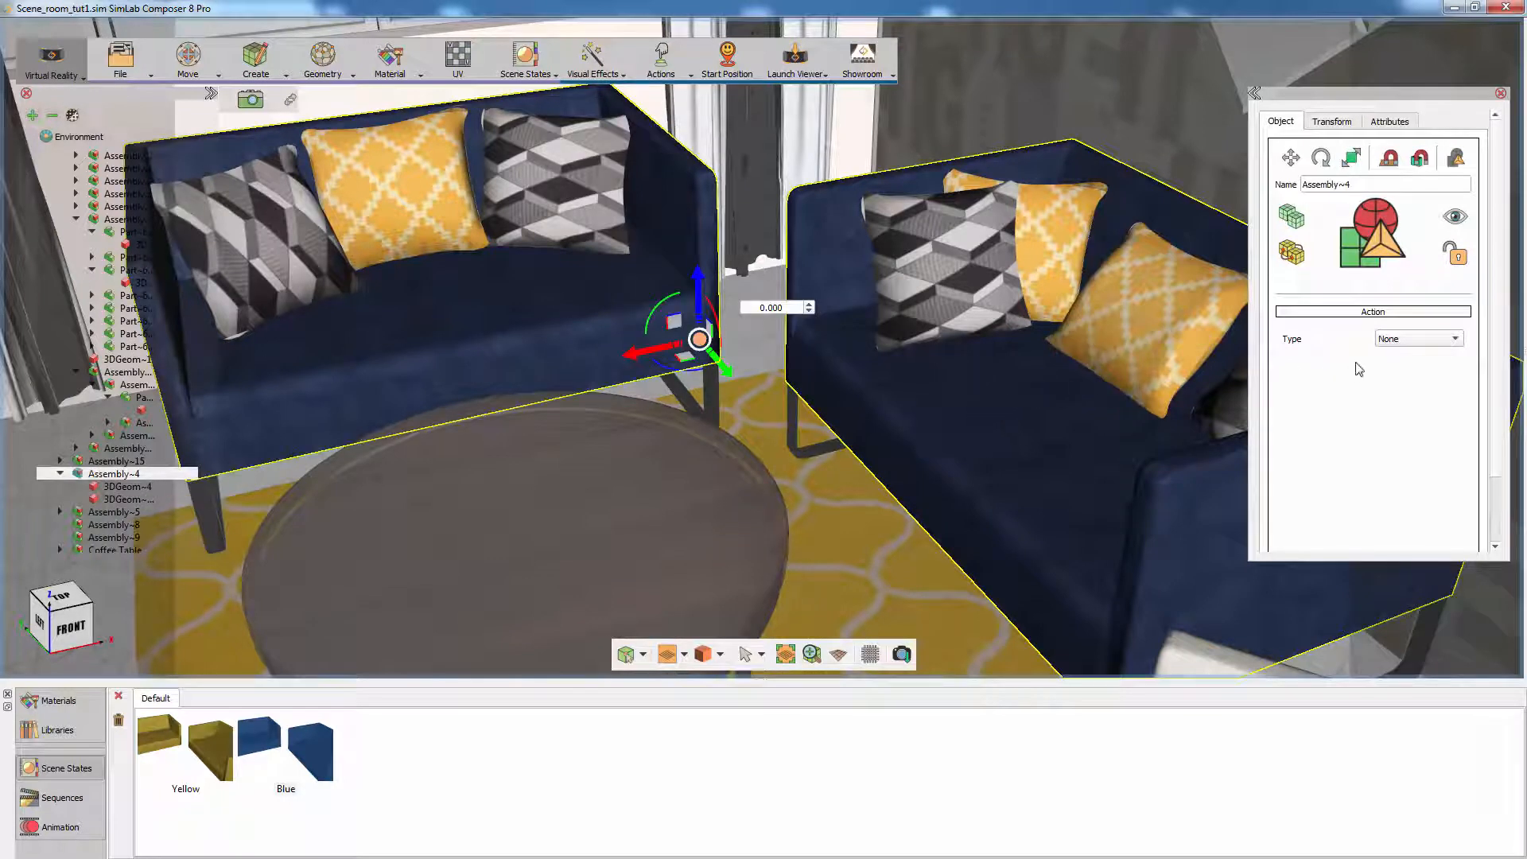
left_click(1400, 342)
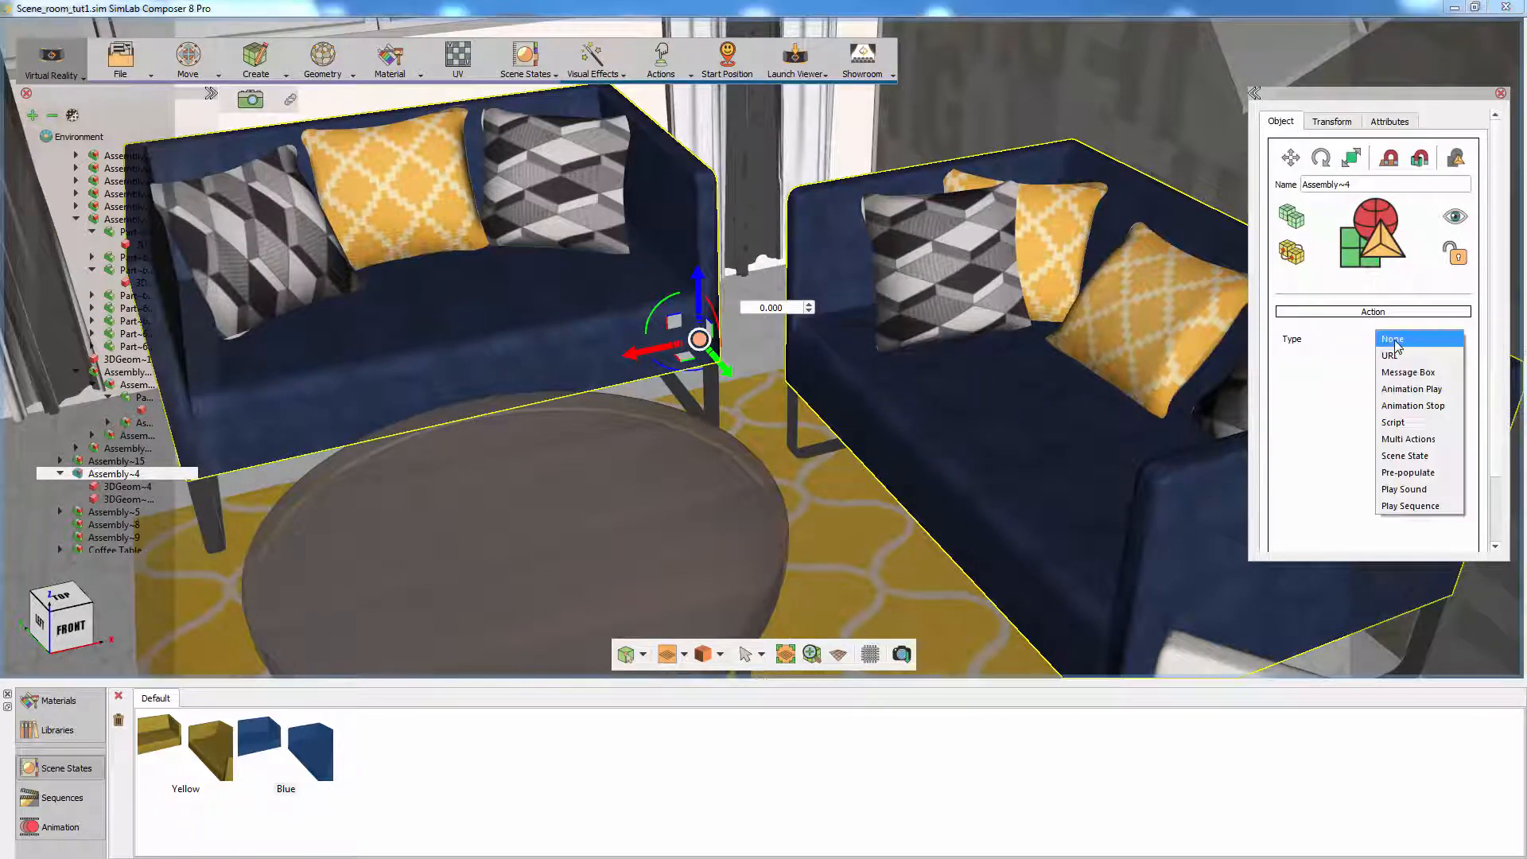
left_click(1400, 439)
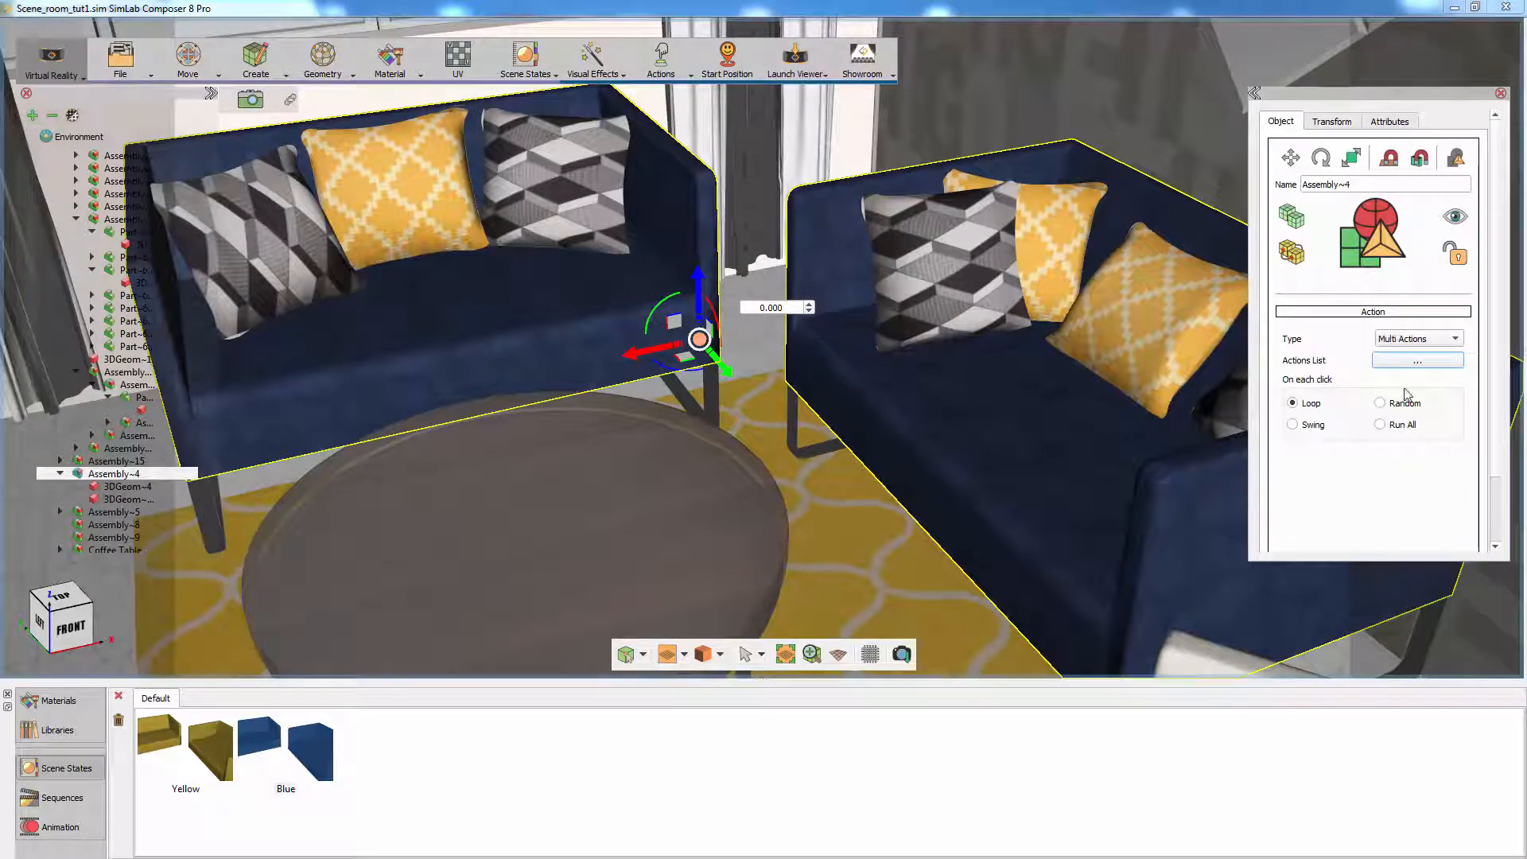
left_click(1416, 362)
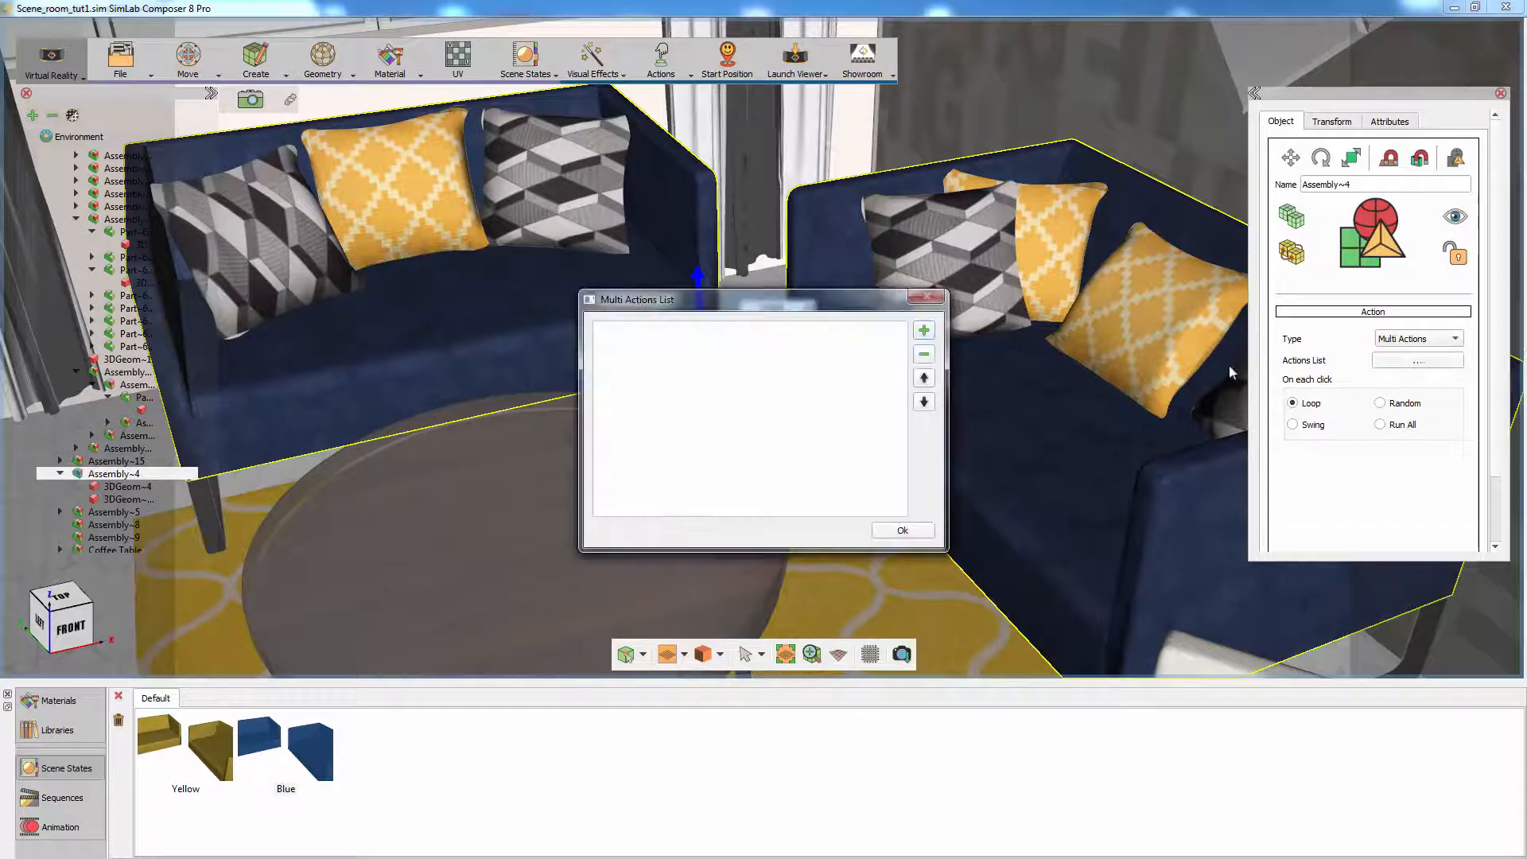
Add a Scene State action for Yellow to the sofas' actions list
left_click(924, 329)
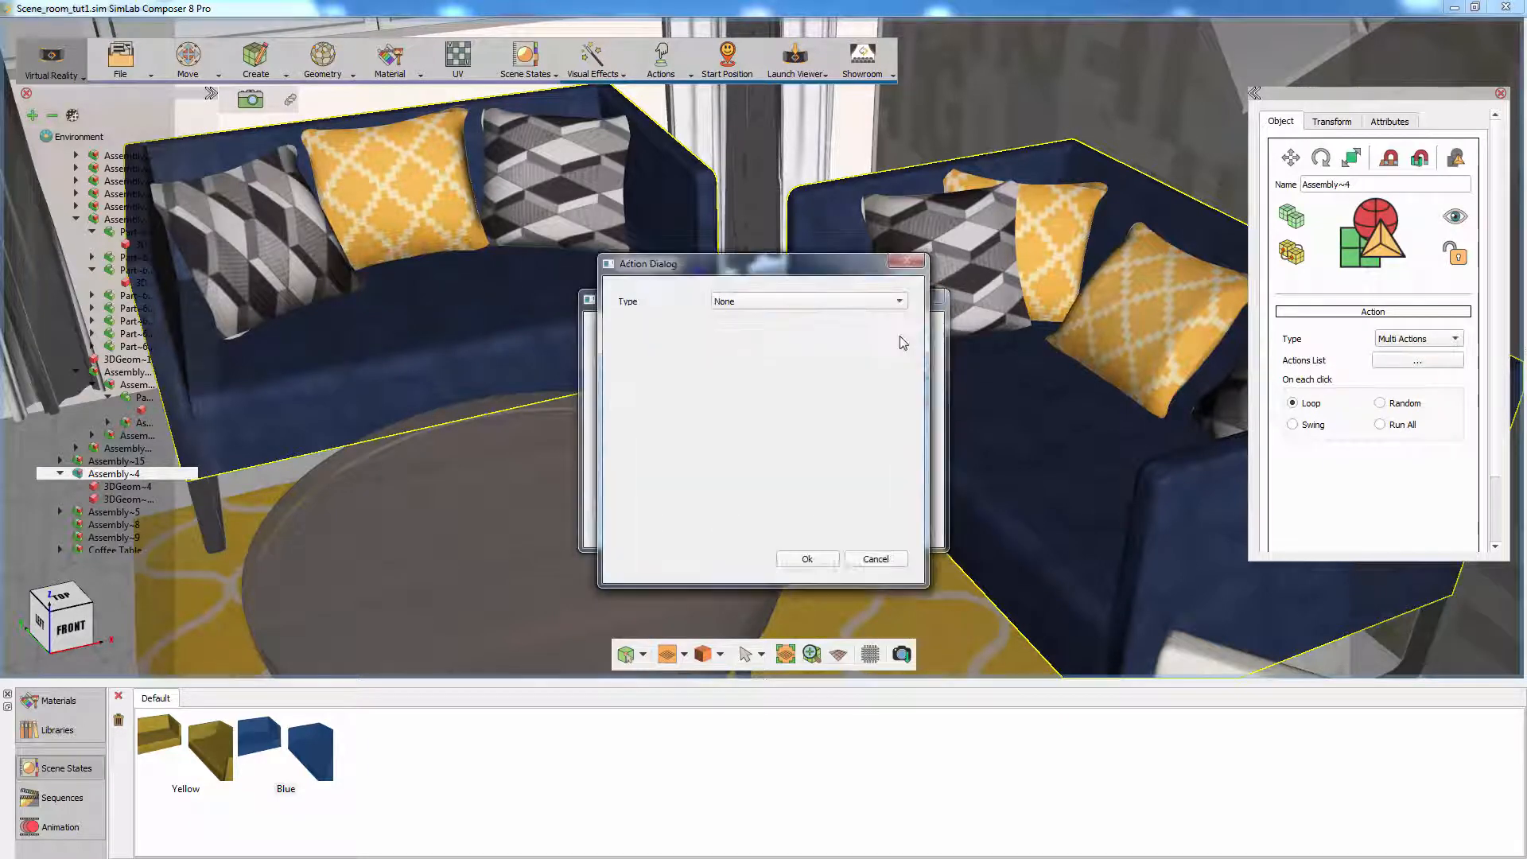
left_click(809, 302)
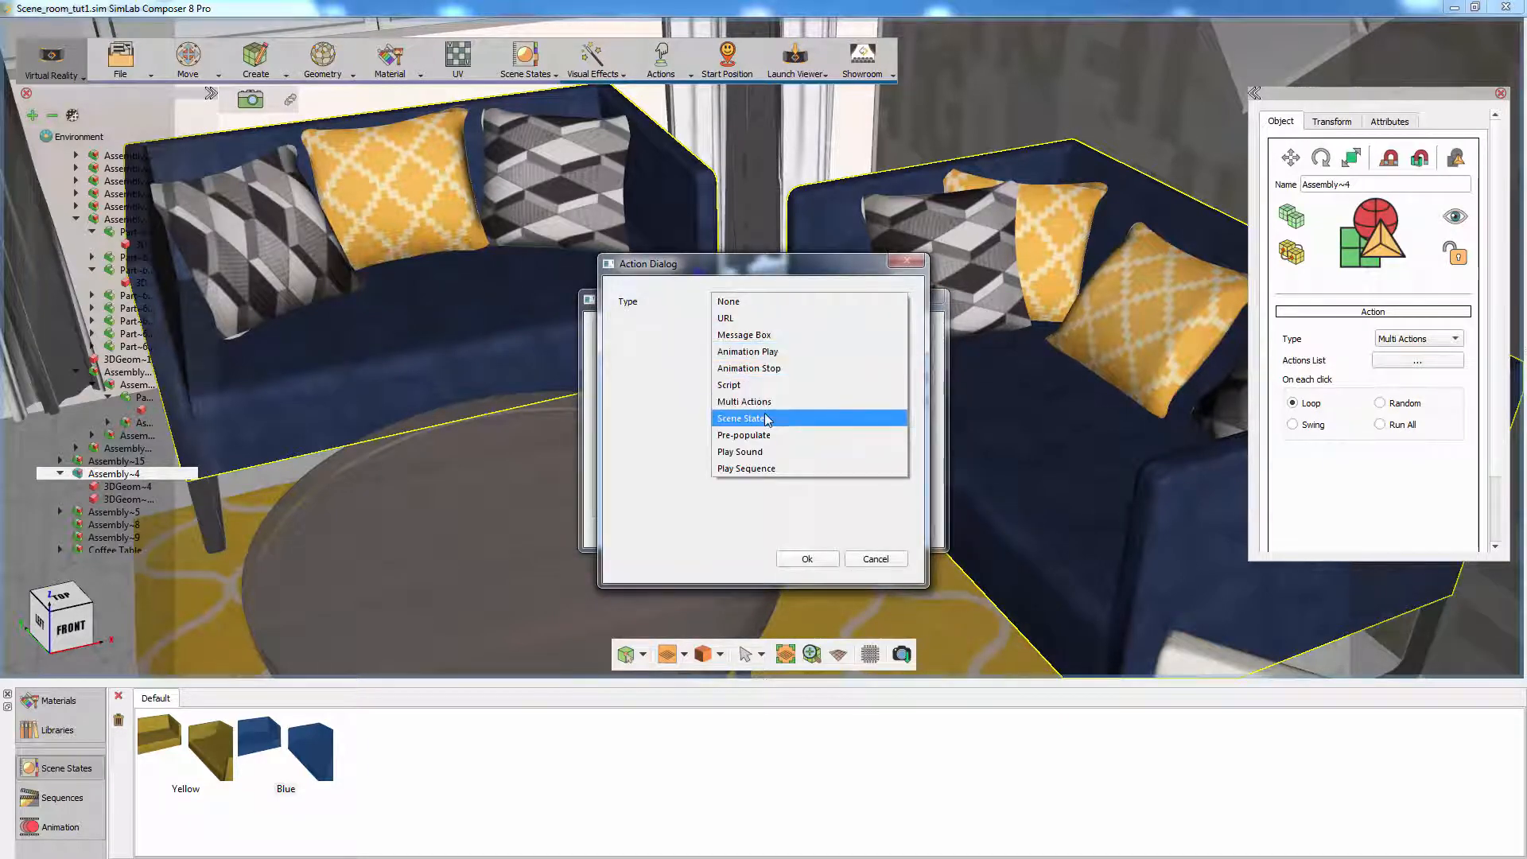
left_click(766, 419)
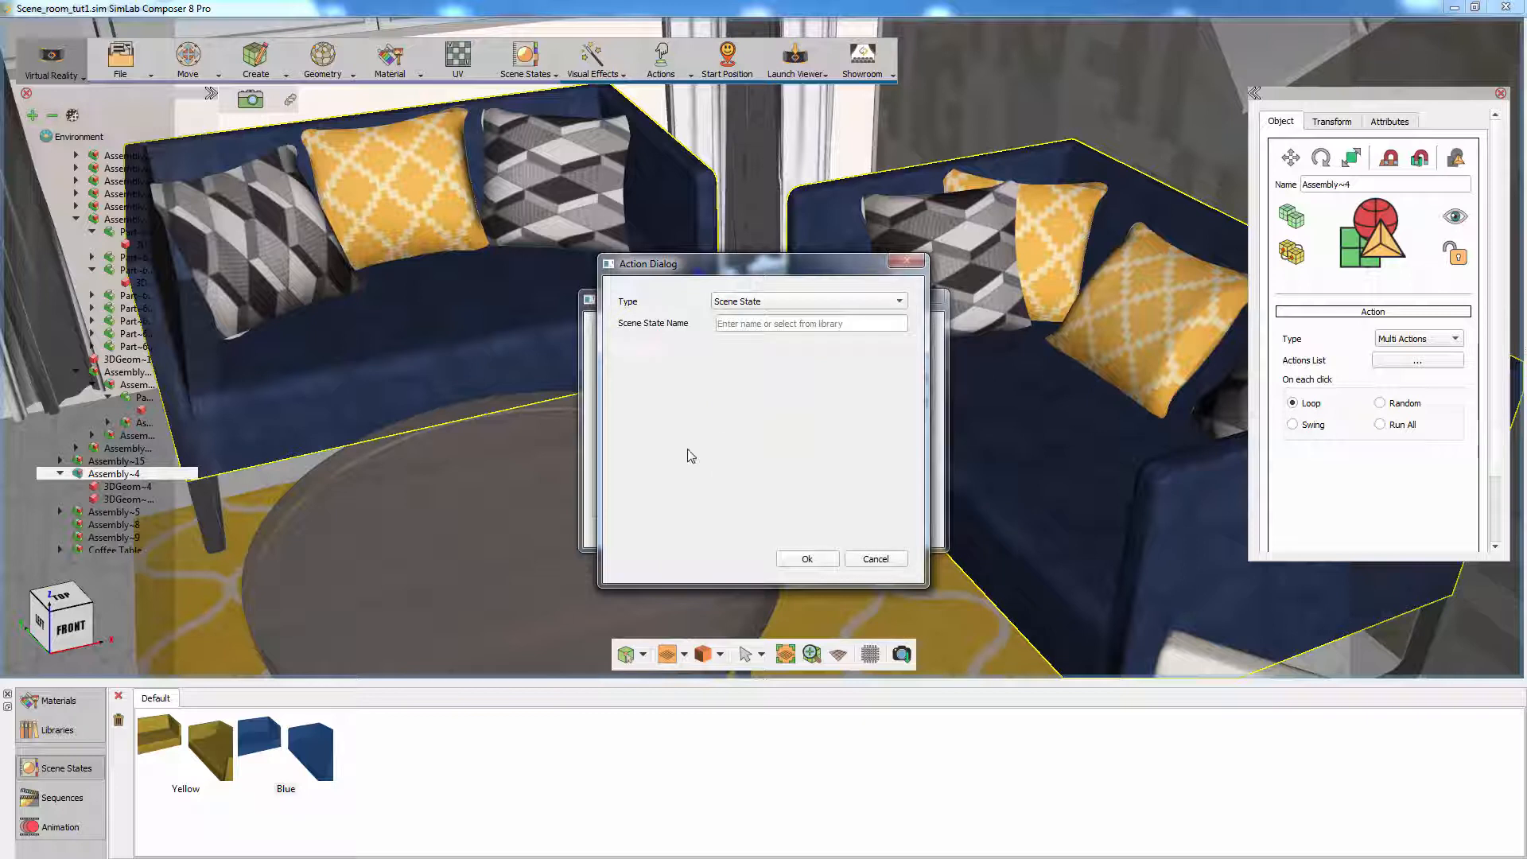
left_click(221, 746)
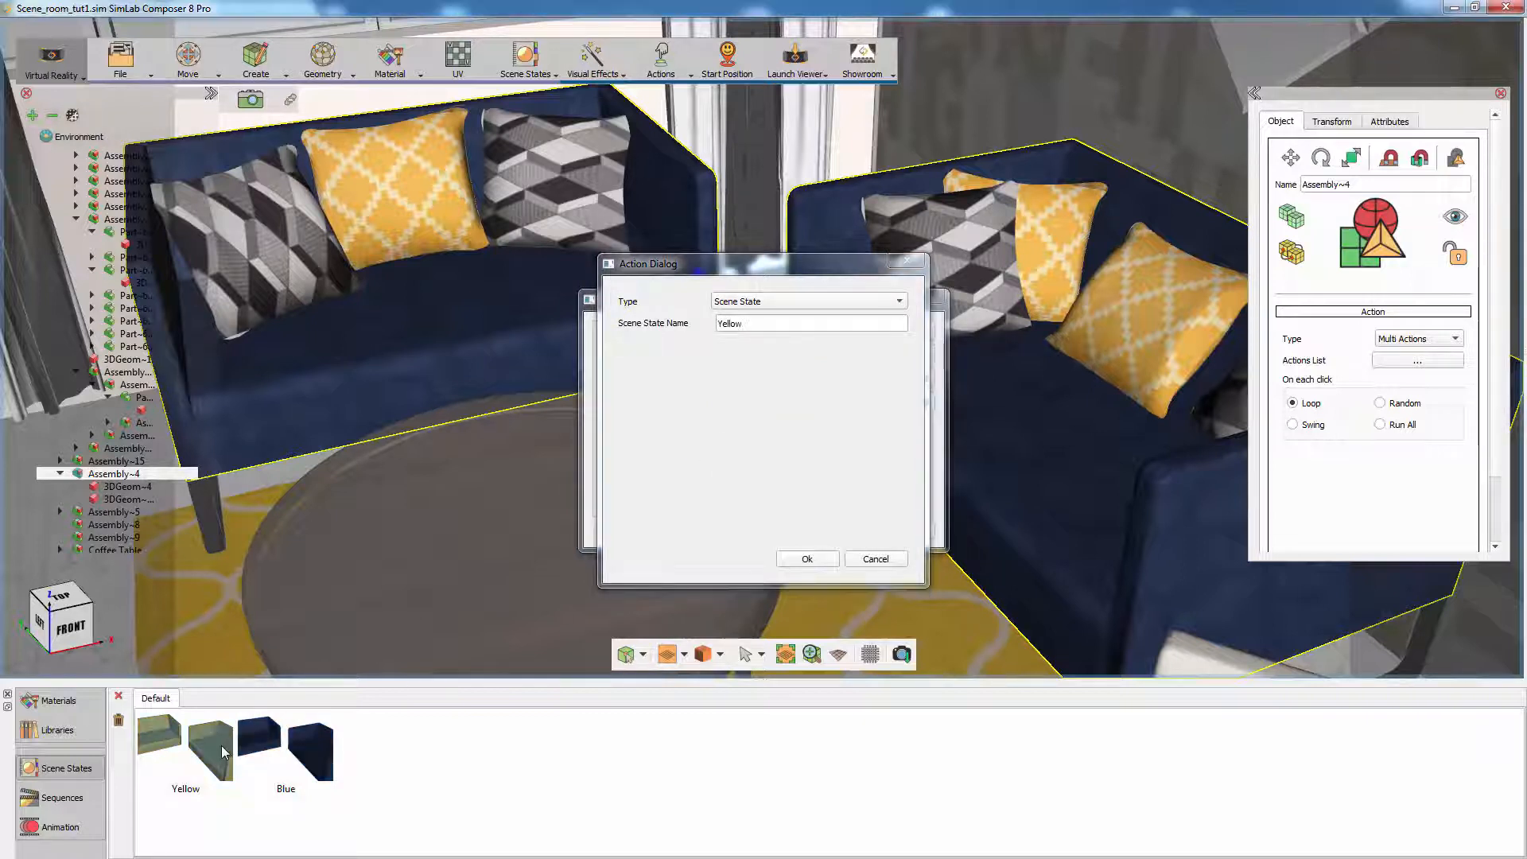
left_click(810, 558)
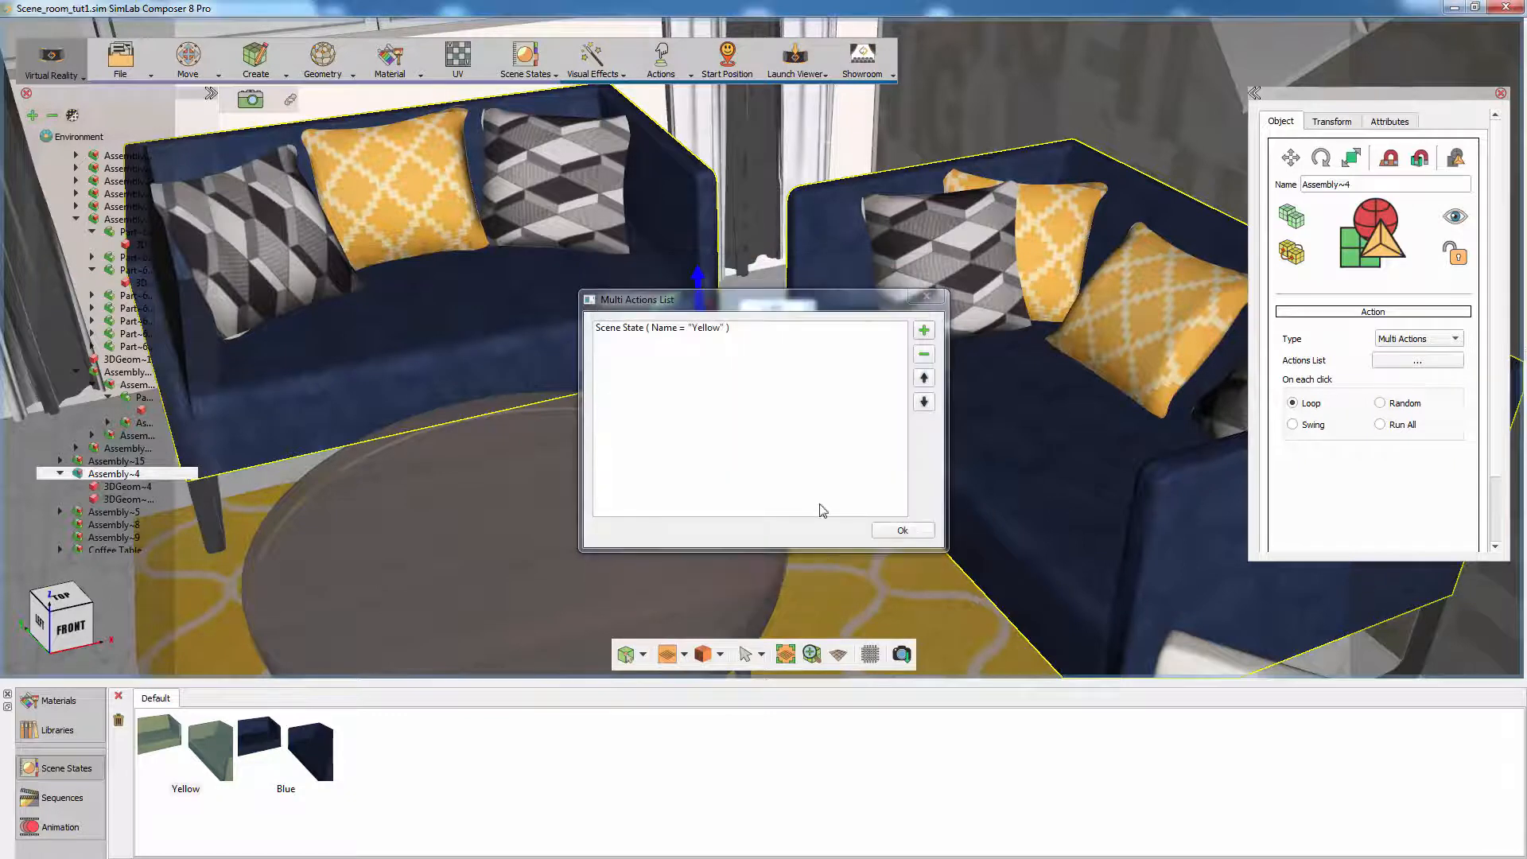
Add a second Scene State action for Blue to the sofas' actions list and accept the list
left_click(923, 330)
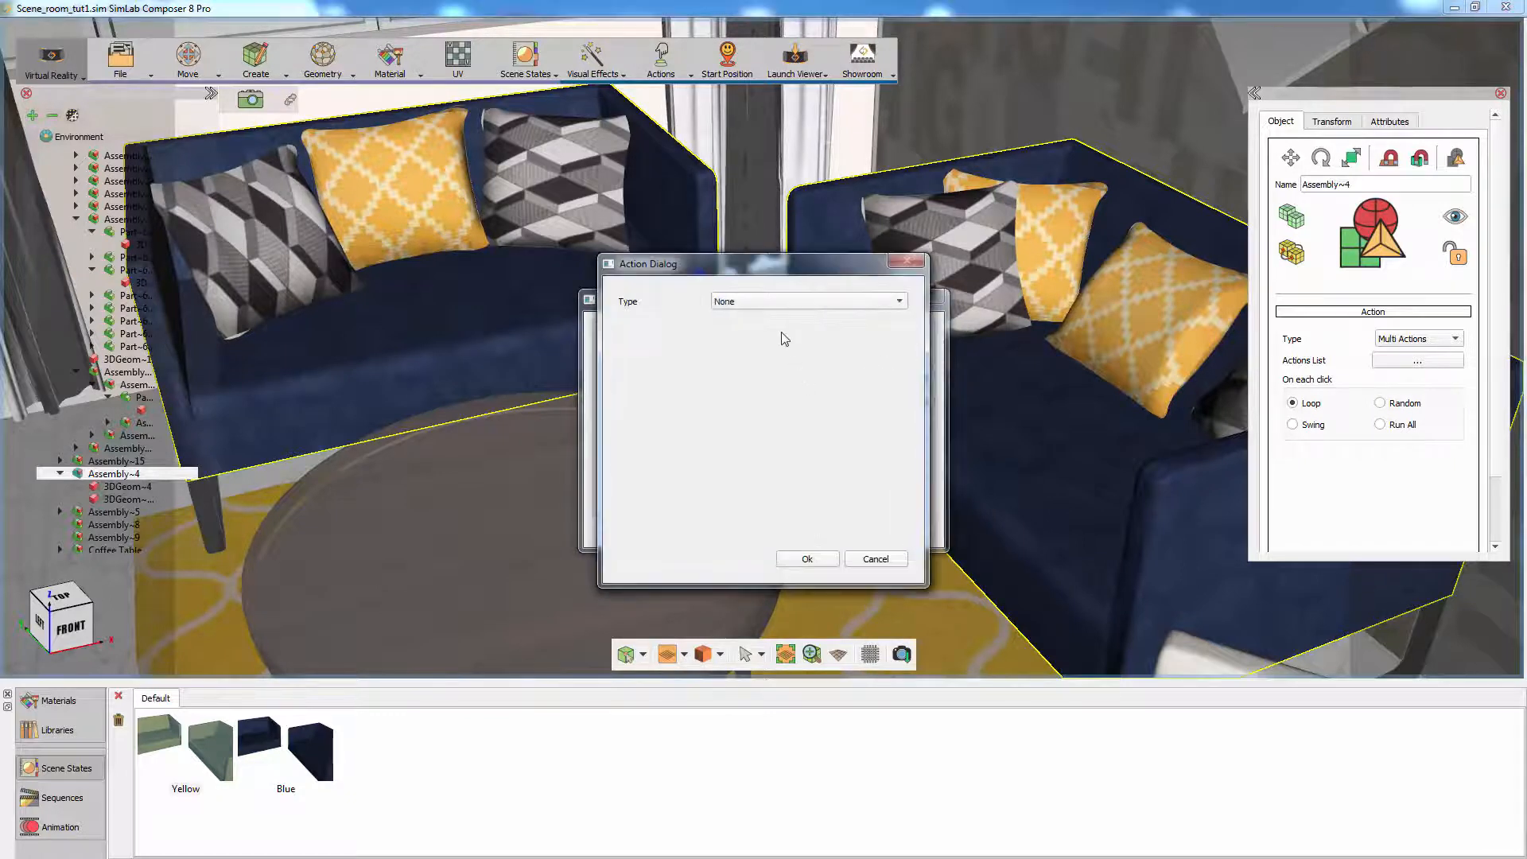
left_click(770, 302)
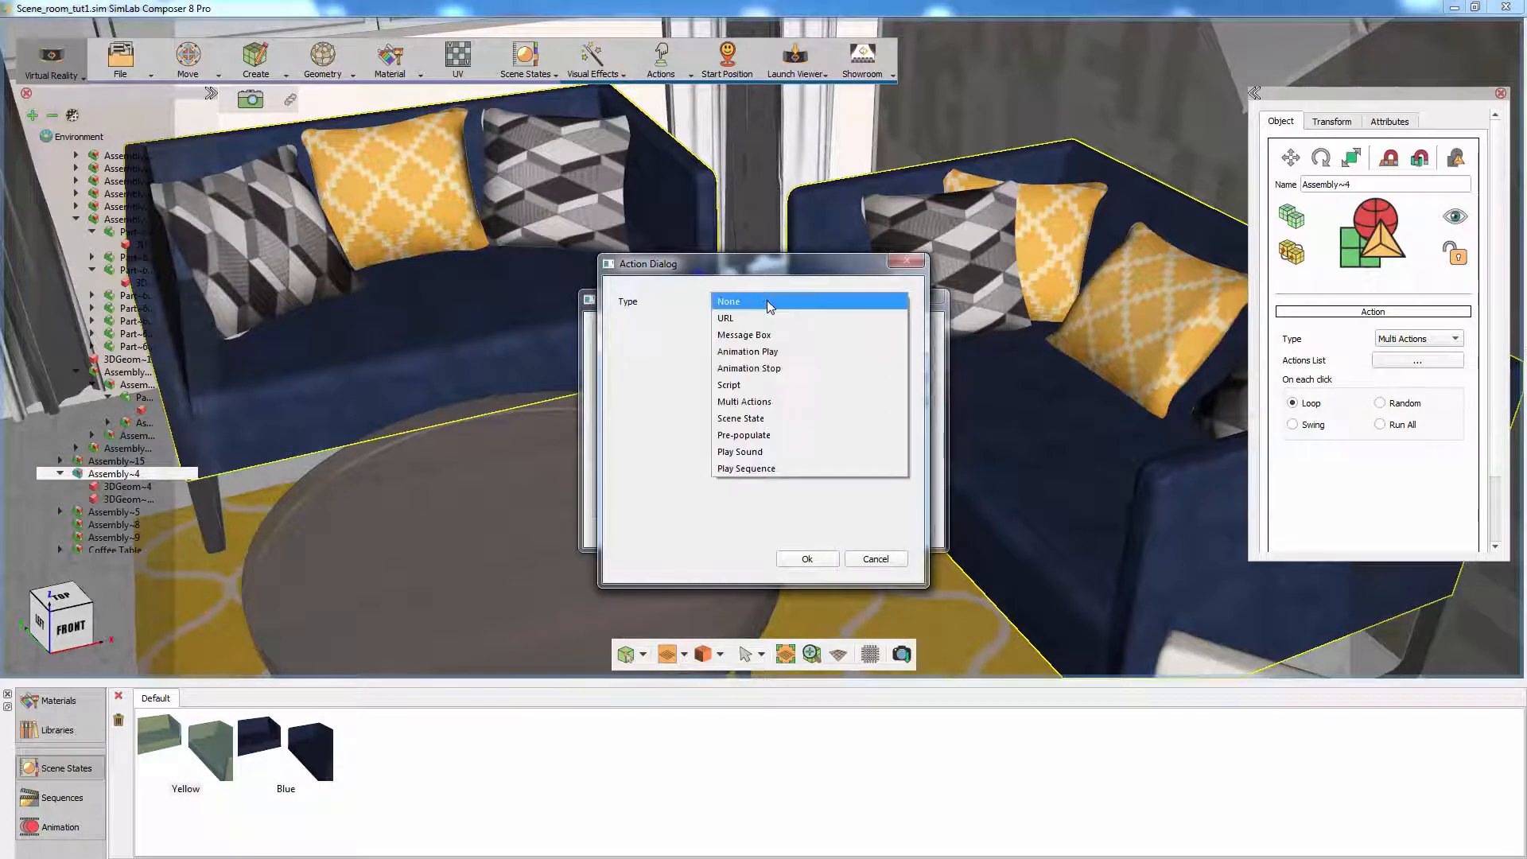
left_click(762, 418)
type("Blue")
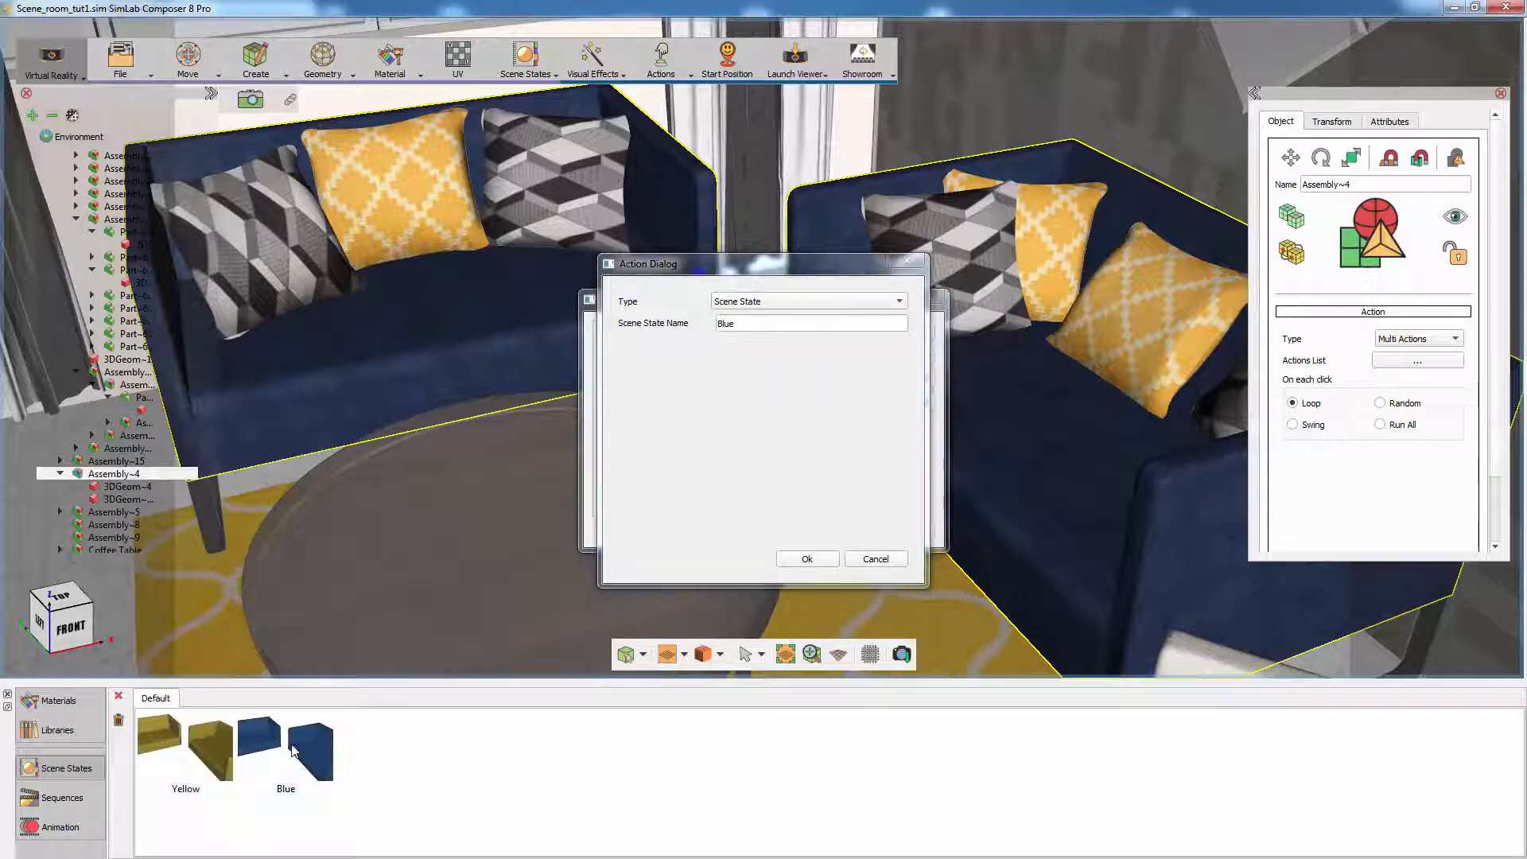
left_click(796, 559)
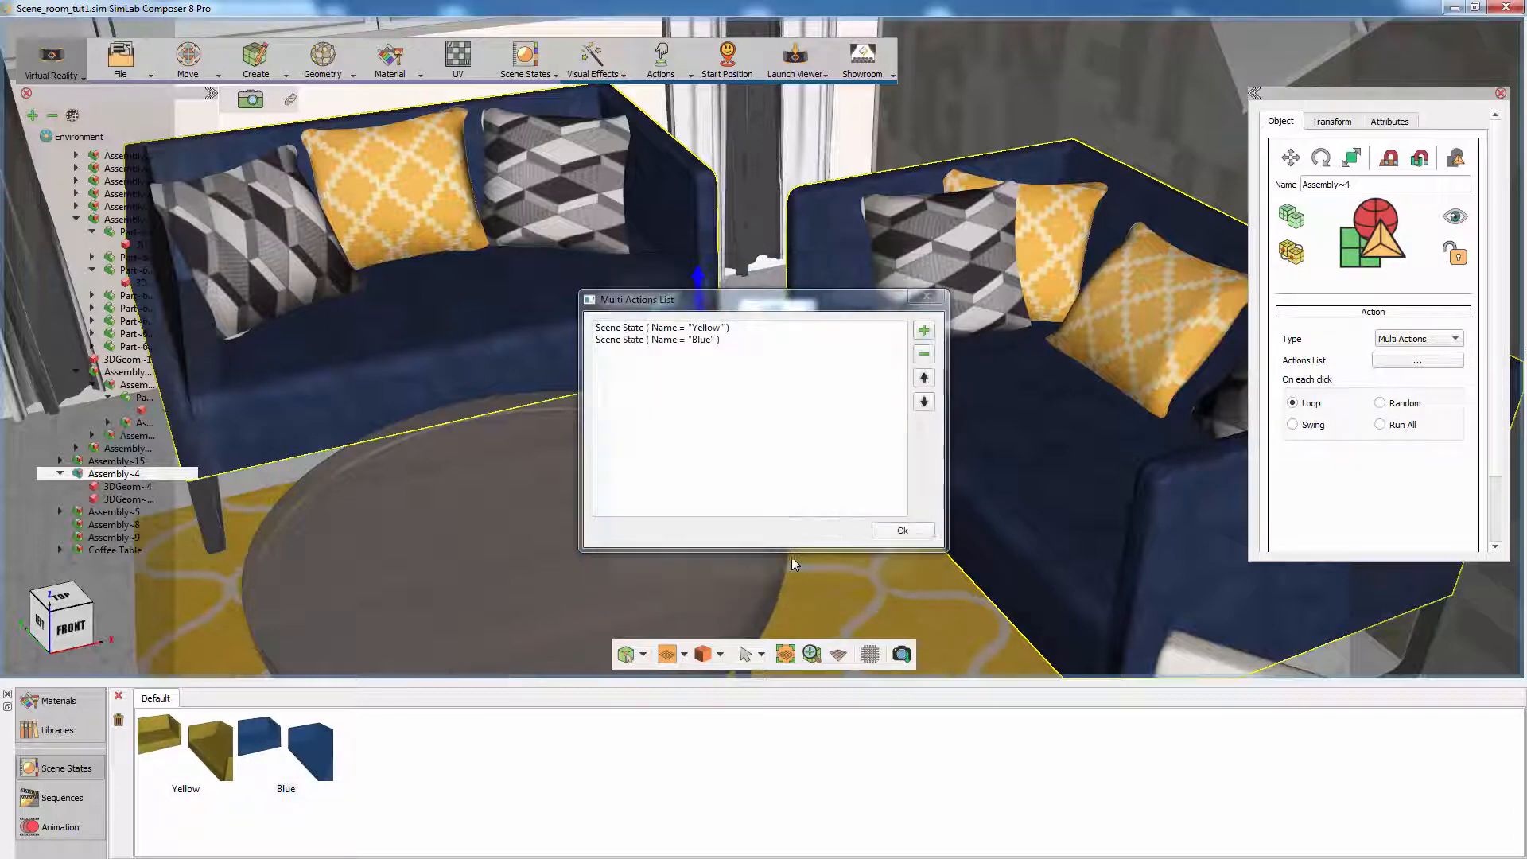
left_click(884, 531)
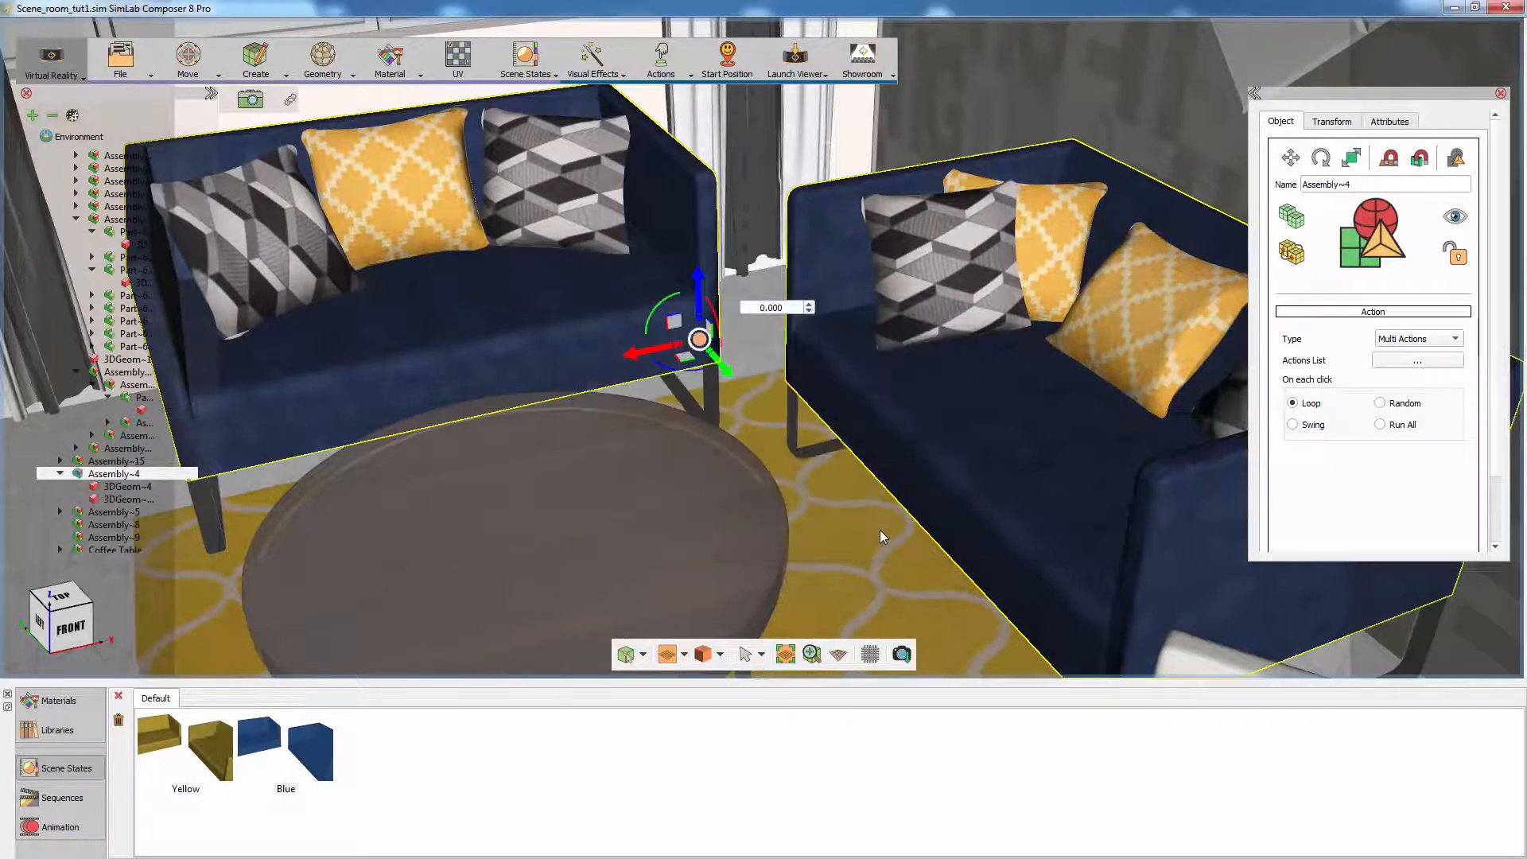
Launch the desktop viewer, walk up to the sofas and test switching their material
left_click(795, 59)
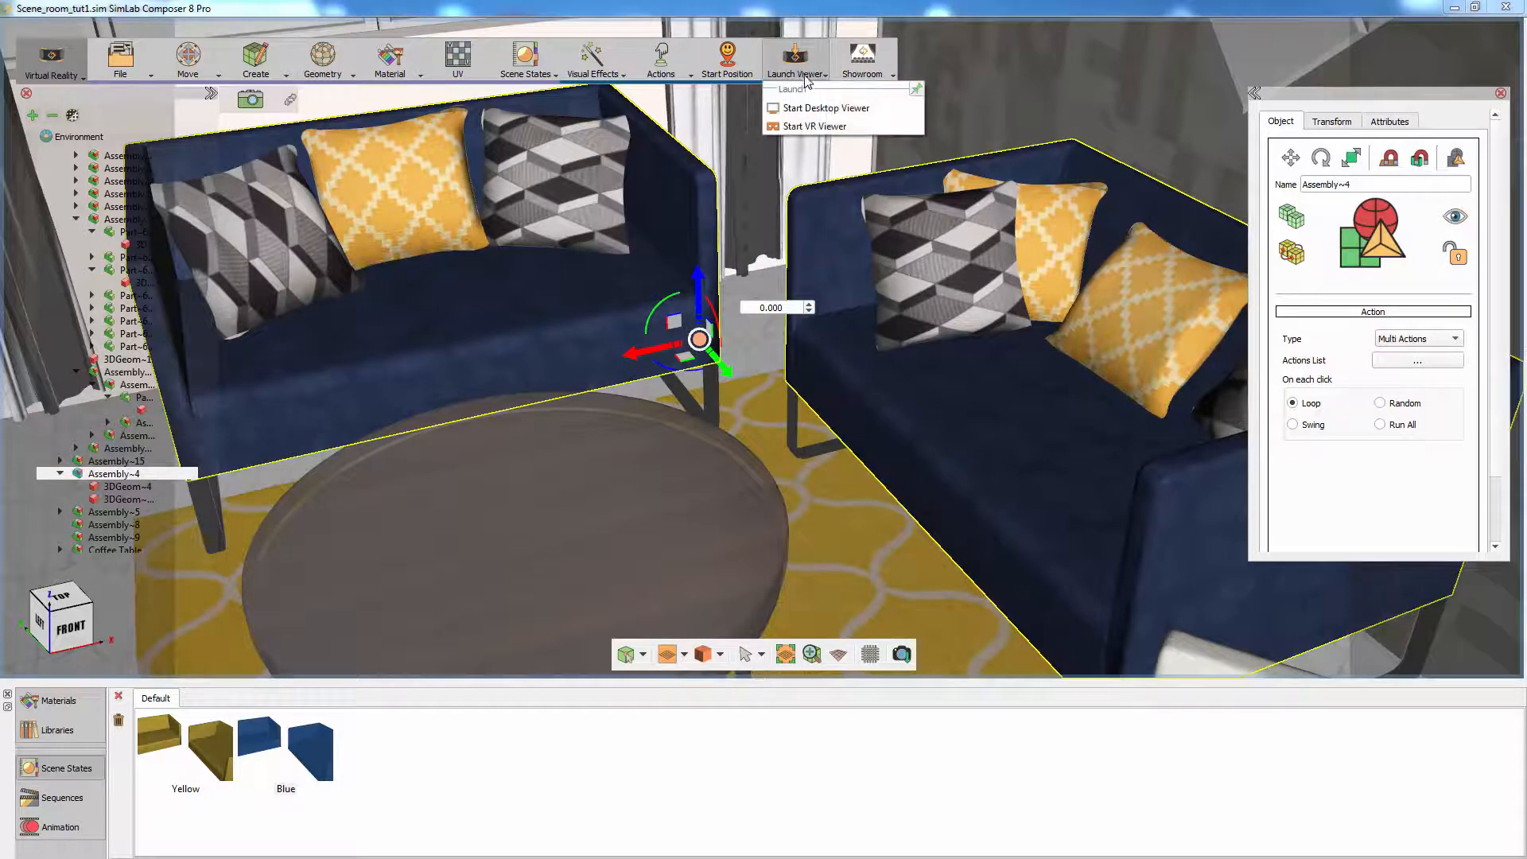
left_click(817, 108)
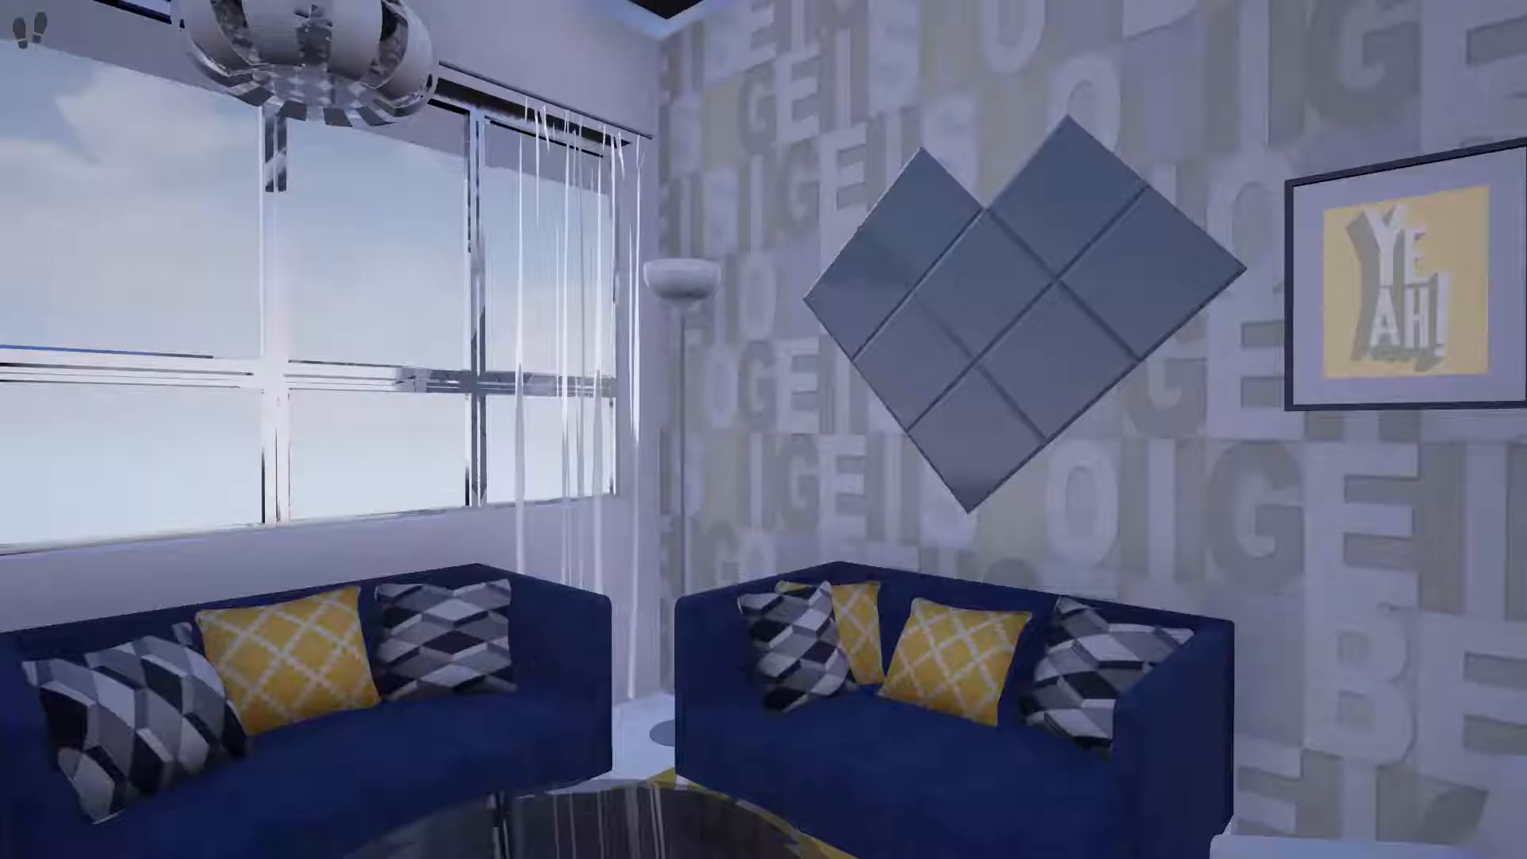
key("w")
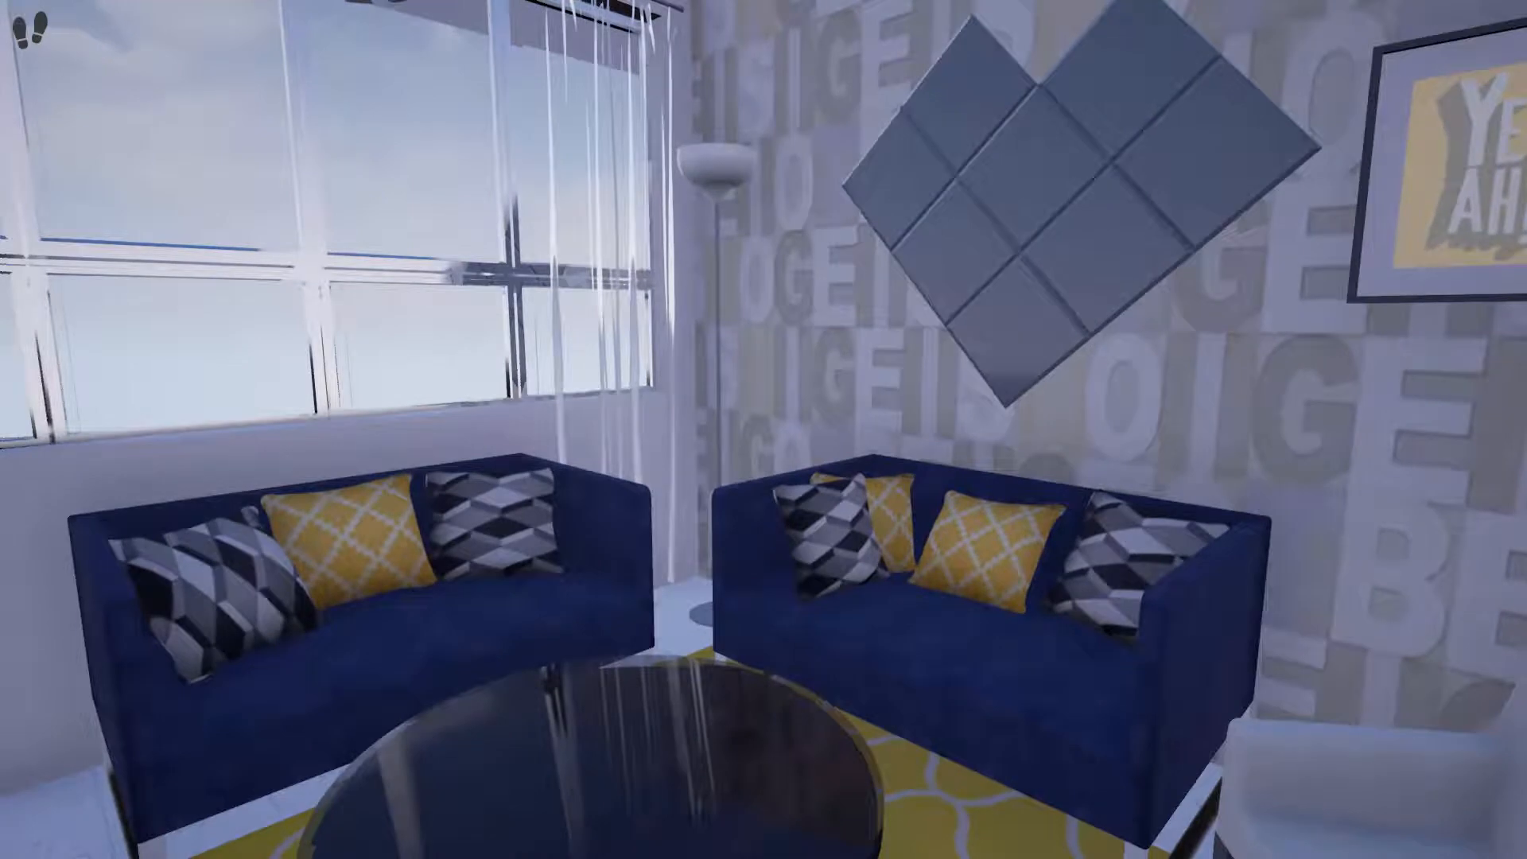
key("space")
left_click(764, 430)
key("w")
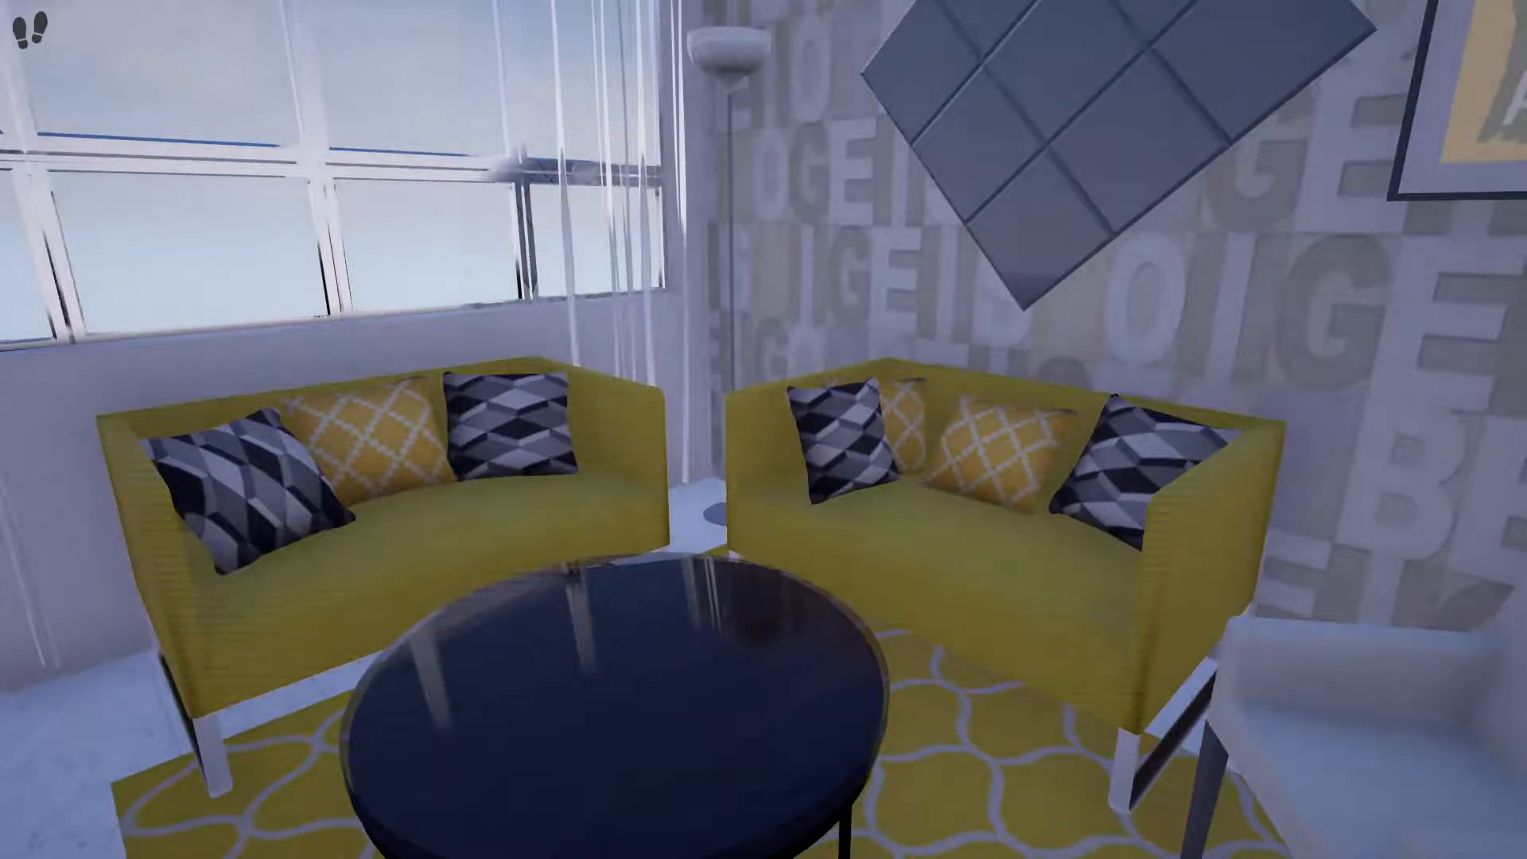
Test the other interactions in the viewer by cycling the wallpaper and starting the ceiling fan
left_click(764, 430)
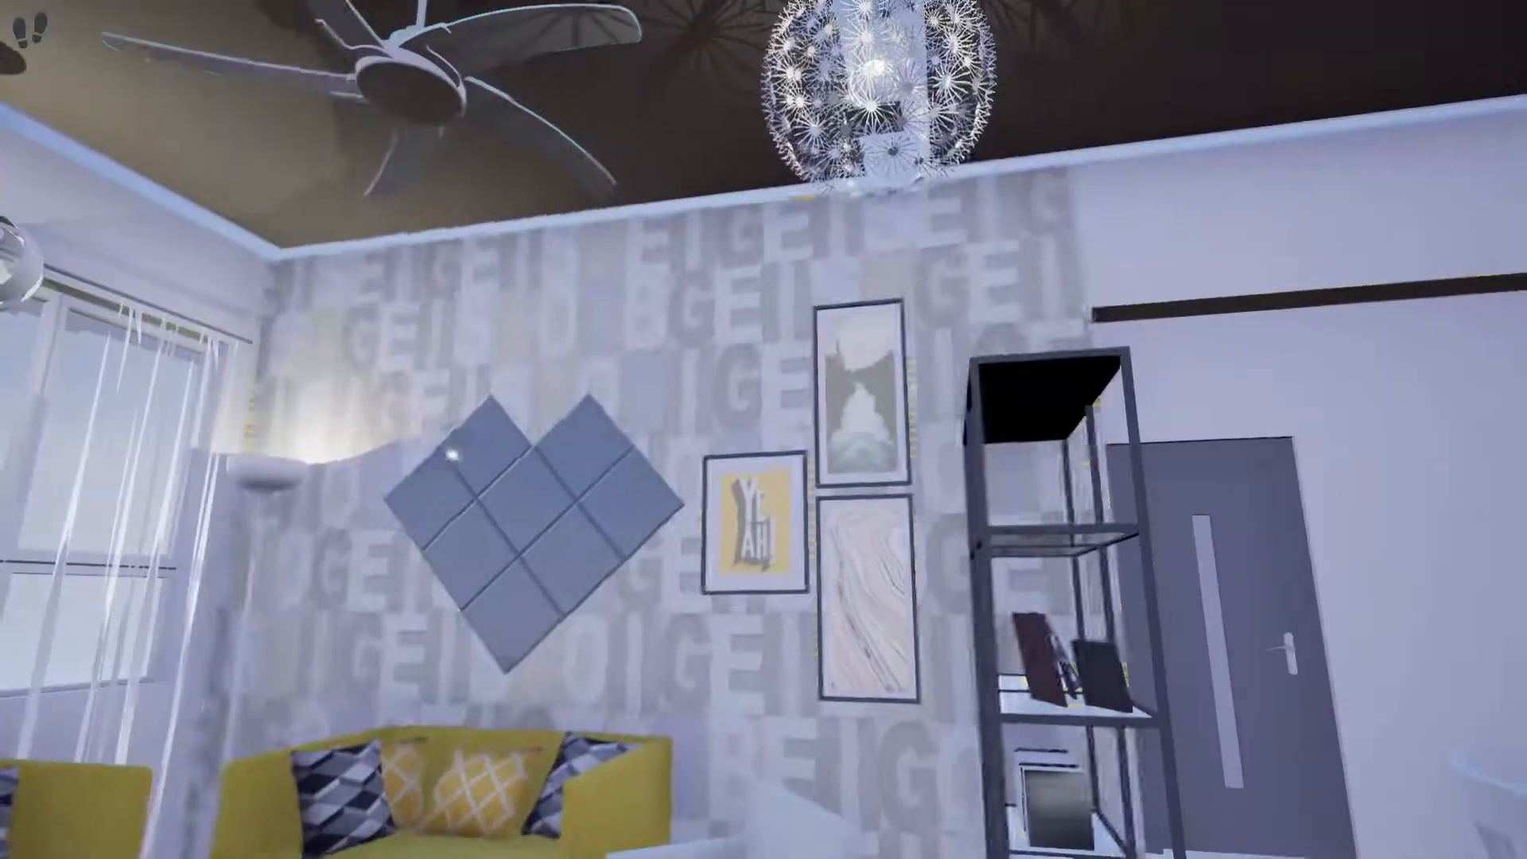
left_click(763, 430)
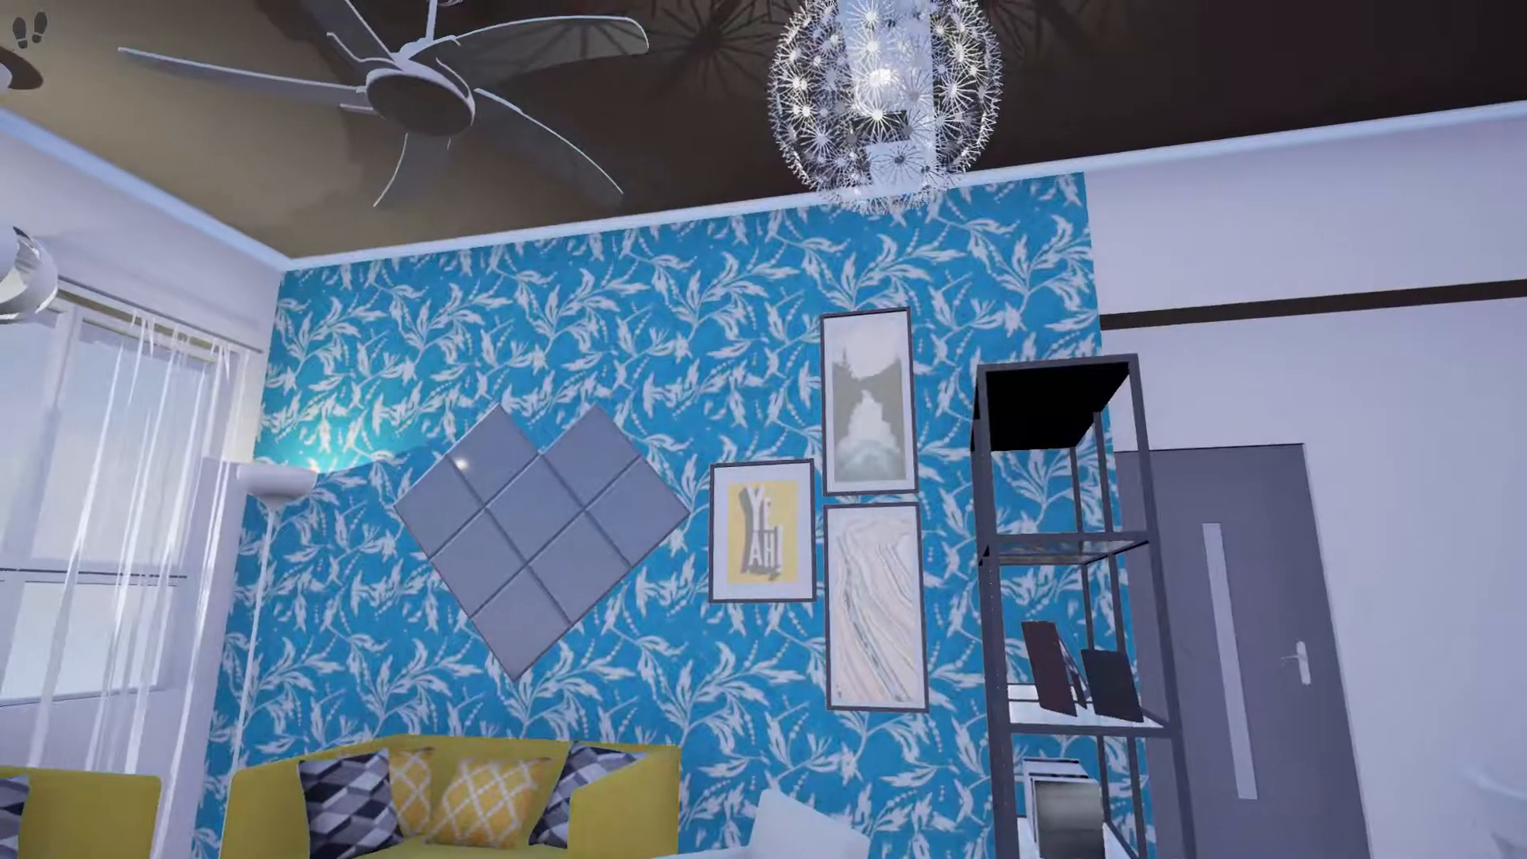
left_click(764, 430)
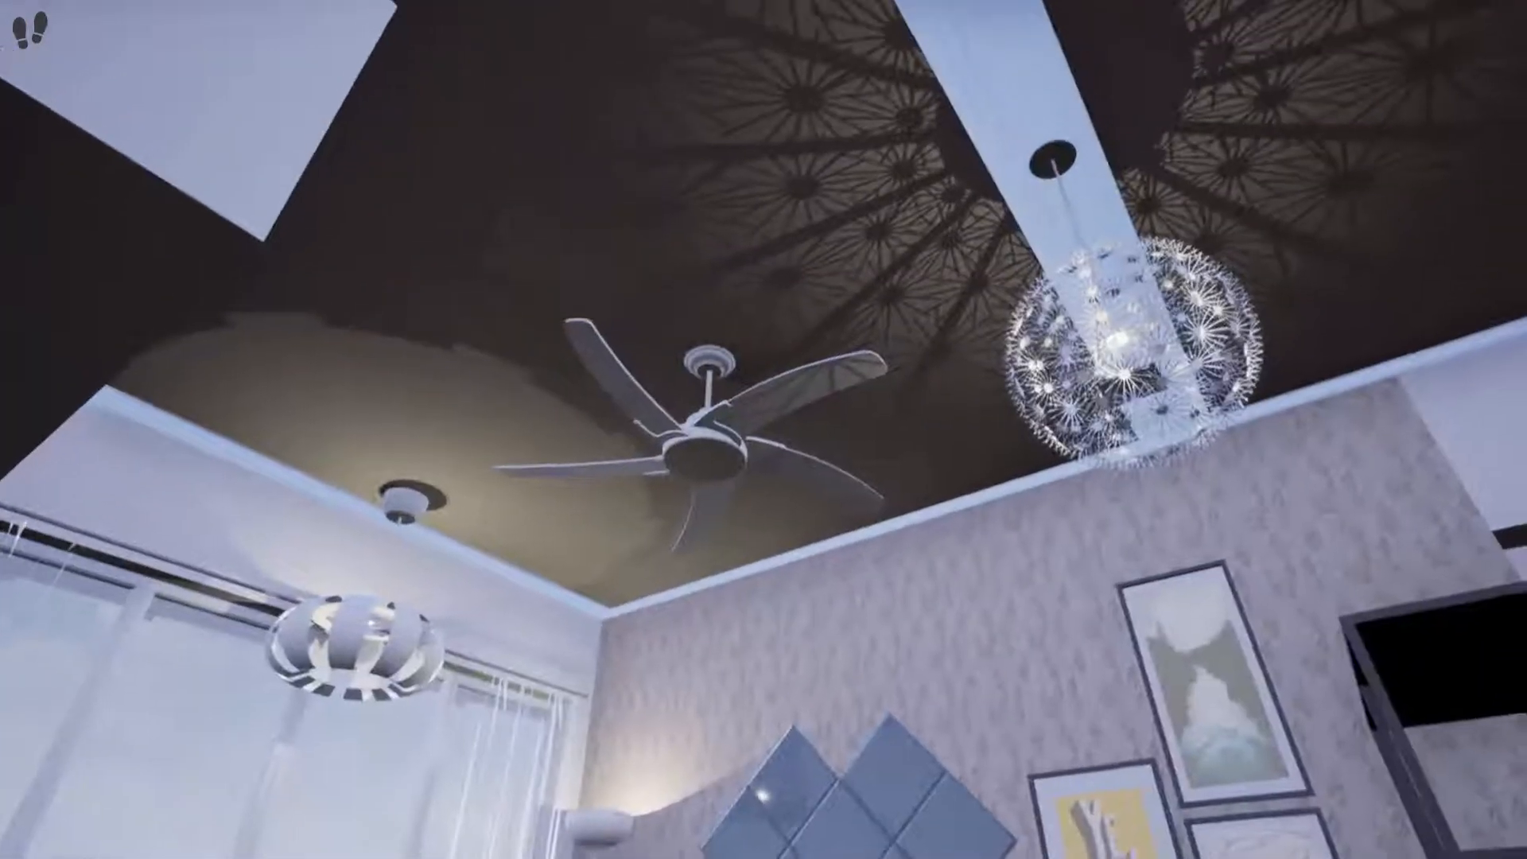
left_click(763, 429)
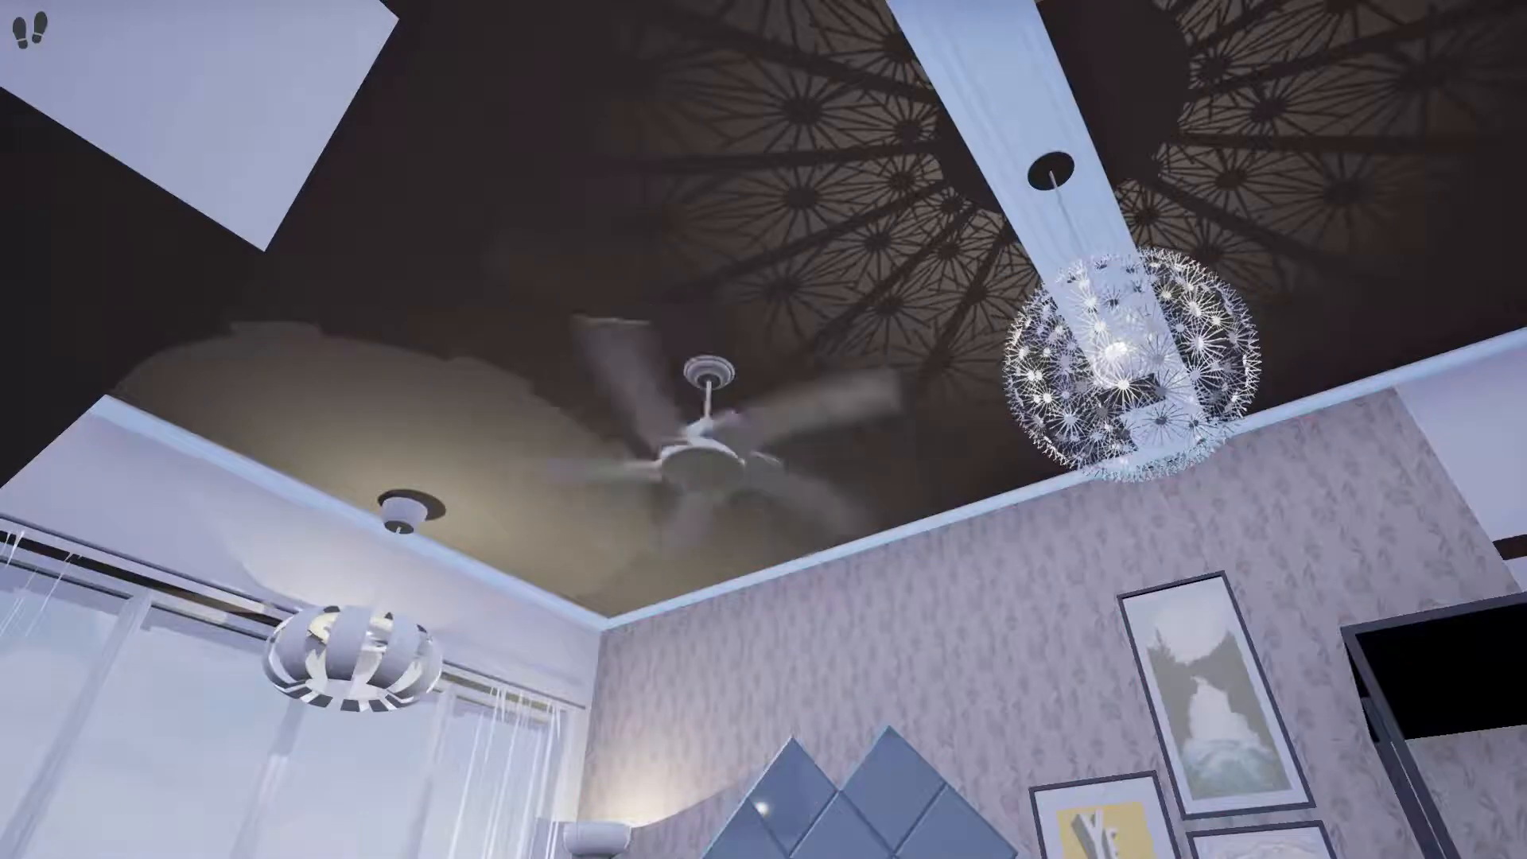